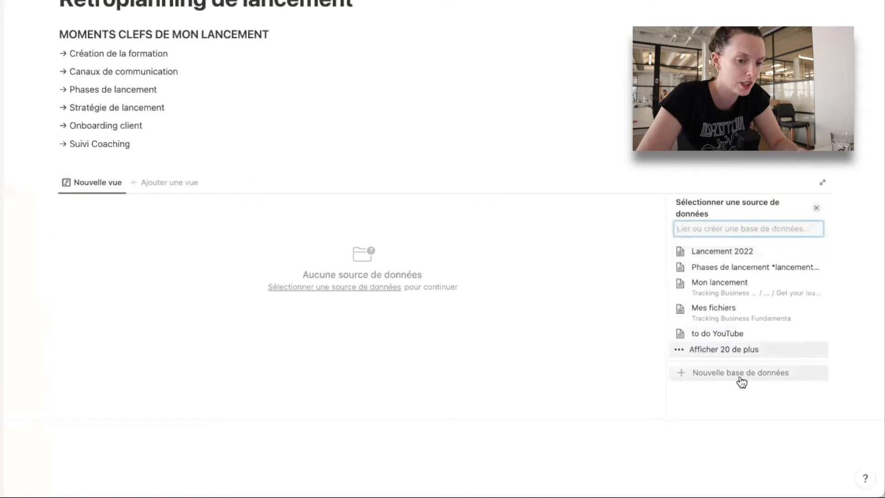
- Create a new database for the timeline view, title it "Rétroplanning de lancement" and hide the database title
{"action": "left_click", "coordinate": [741, 375]}
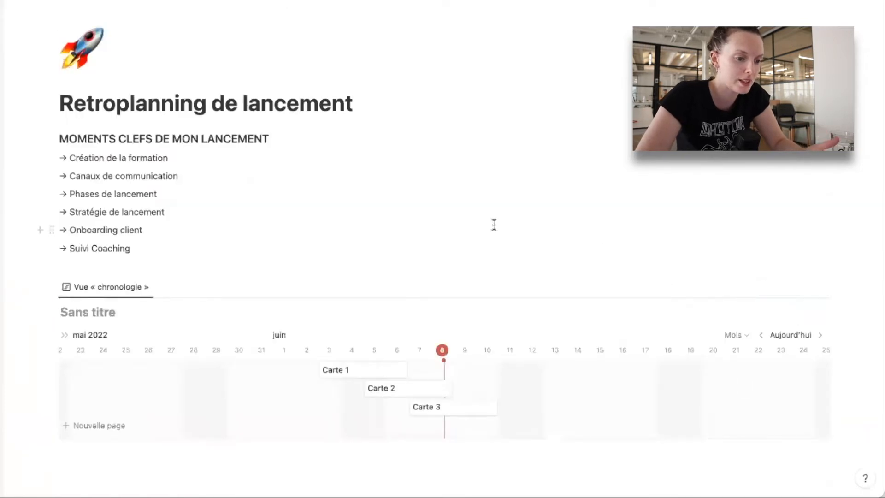
{"action": "scroll", "coordinate": [495, 223], "scroll_direction": "down", "scroll_amount": 1}
{"action": "left_click", "coordinate": [95, 290]}
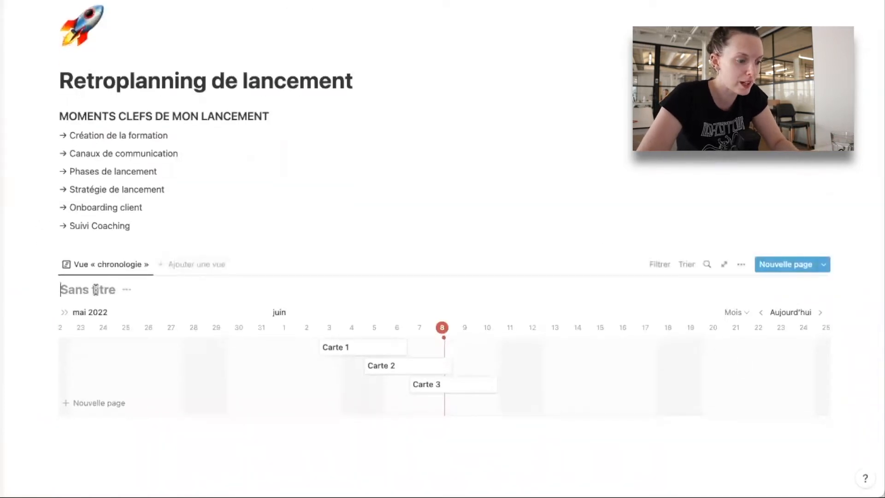
{"action": "type", "text": "Rétroplanning de lancement"}
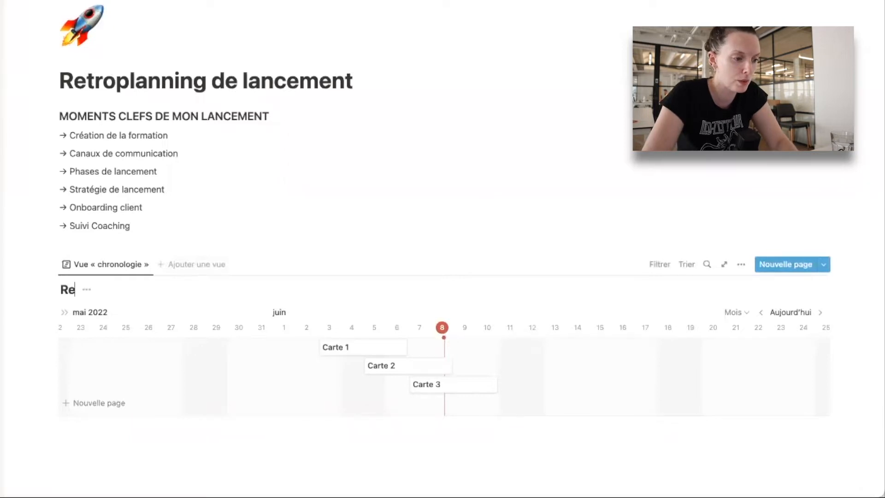
{"action": "left_click", "coordinate": [230, 290]}
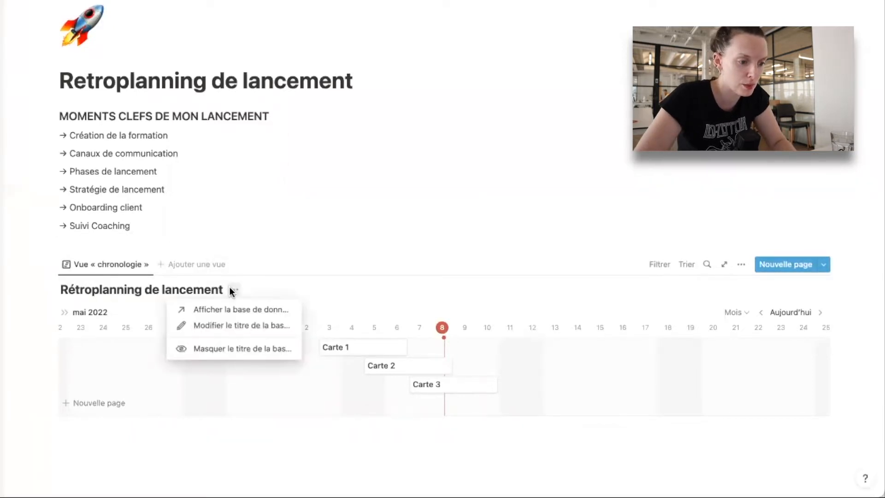
{"action": "left_click", "coordinate": [243, 349]}
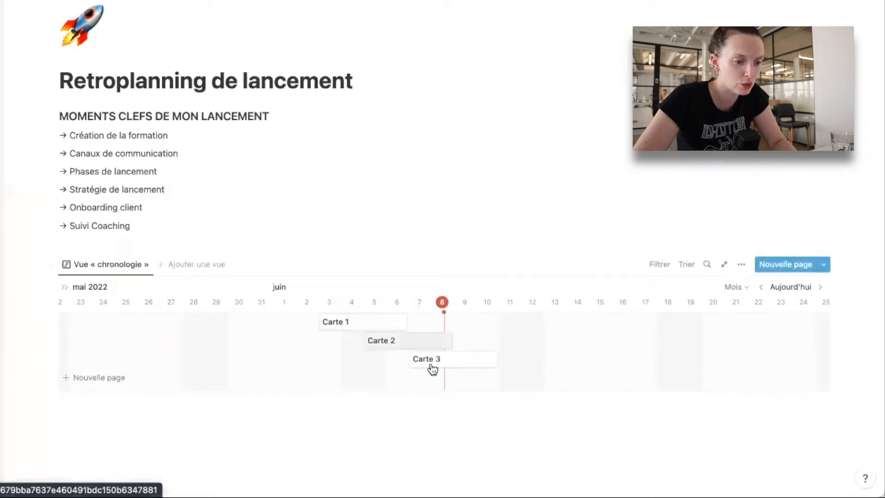
- Show the name table beside the timeline and delete the sample pages Carte 1, Carte 2 and Carte 3
{"action": "left_click", "coordinate": [64, 287]}
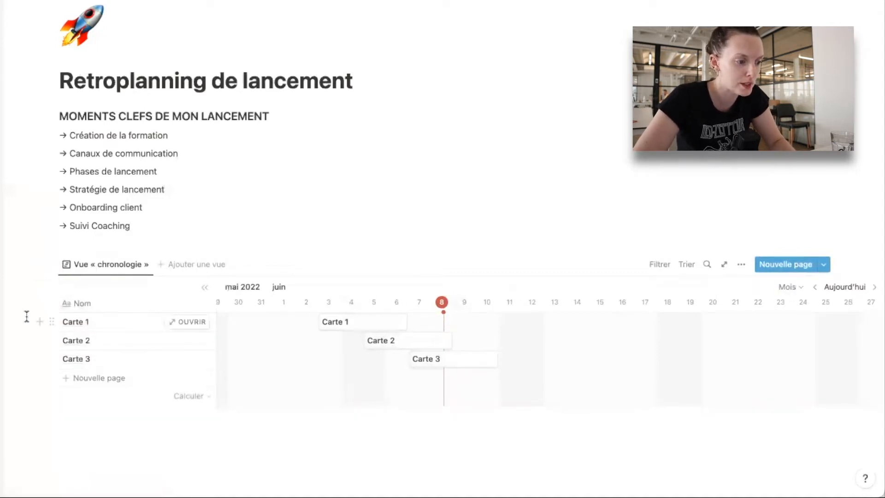
{"action": "left_click_drag", "start_coordinate": [20, 316], "coordinate": [105, 364]}
{"action": "key", "text": "BackSpace"}
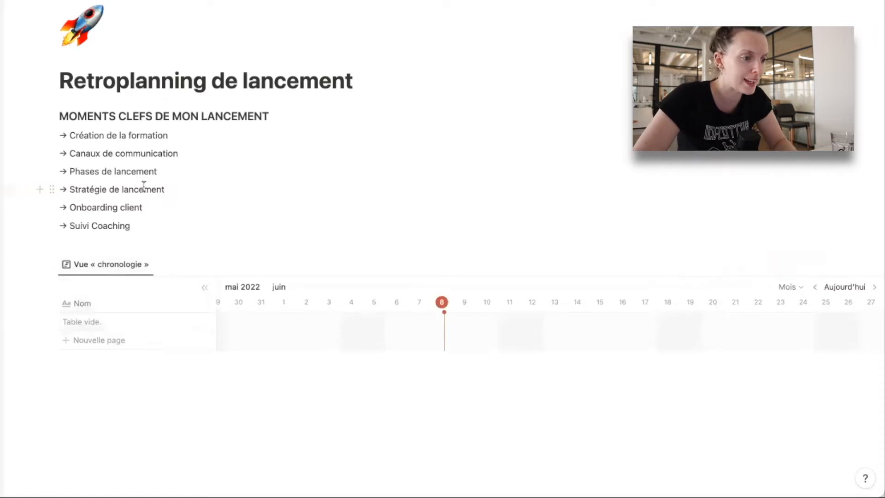
- Add pages named "Création de la formation", "Education", "Communication" and "Ventes" to the timeline's table
{"action": "left_click", "coordinate": [174, 137]}
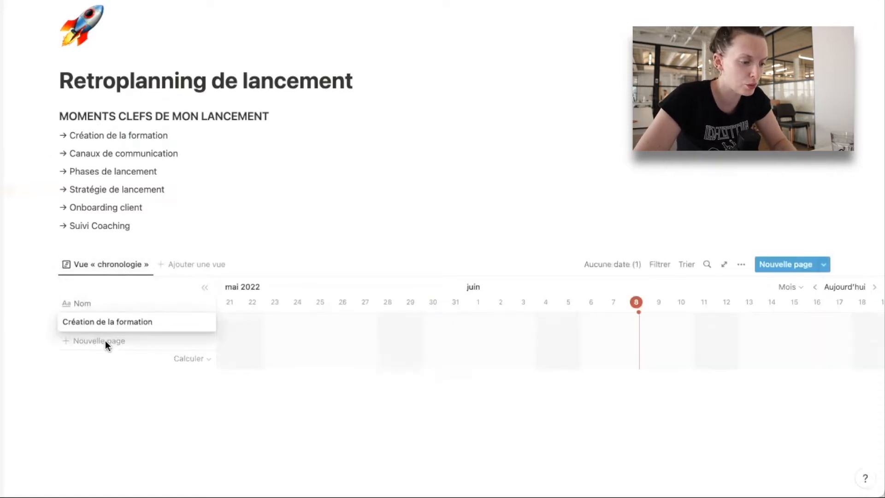
{"action": "key", "text": "Escape"}
{"action": "left_click", "coordinate": [106, 341]}
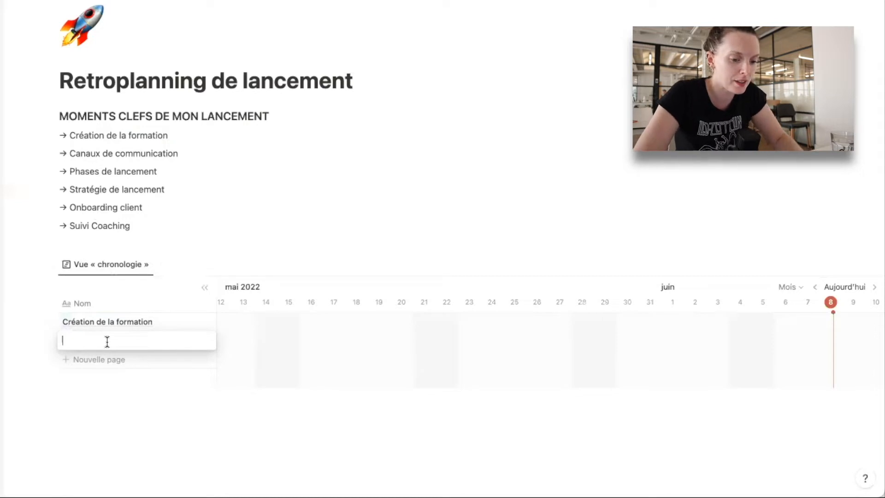
{"action": "type", "text": "E"}
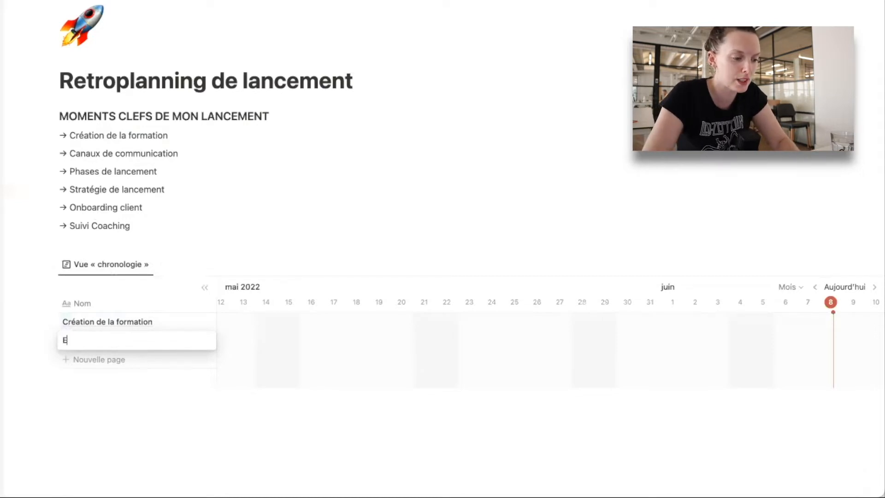
{"action": "type", "text": "ducation"}
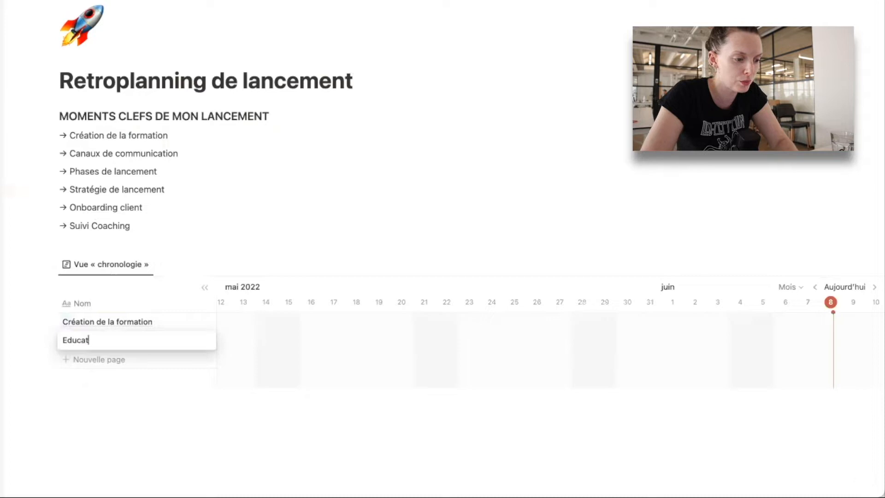
{"action": "key", "text": "Return"}
{"action": "type", "text": "Communication"}
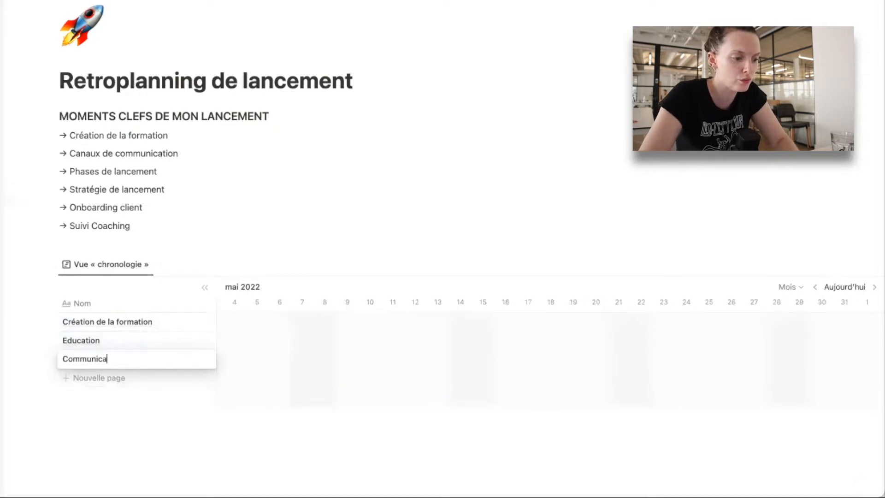
{"action": "left_click", "coordinate": [90, 382]}
{"action": "type", "text": "Ventes"}
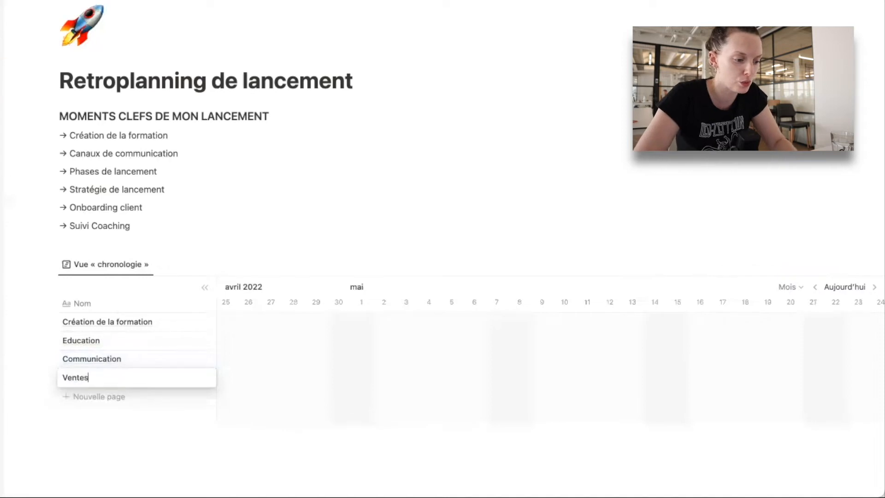
- Add a page named "Onboarding + suivi coaching" after Ventes
{"action": "left_click", "coordinate": [98, 397]}
{"action": "type", "text": "Onbo"}
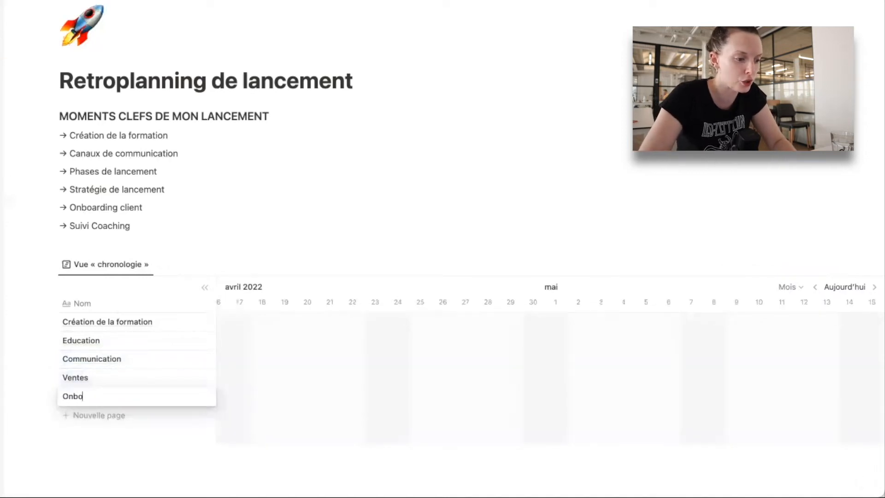
{"action": "type", "text": "arding"}
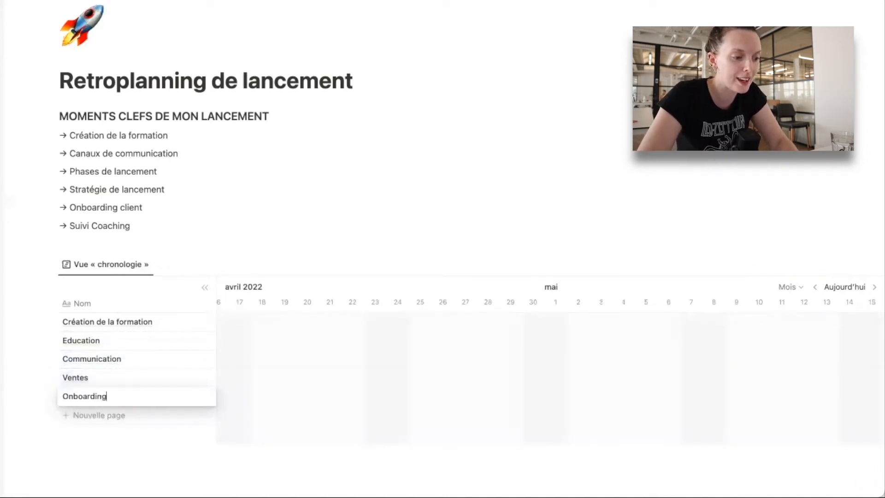
{"action": "type", "text": " + s"}
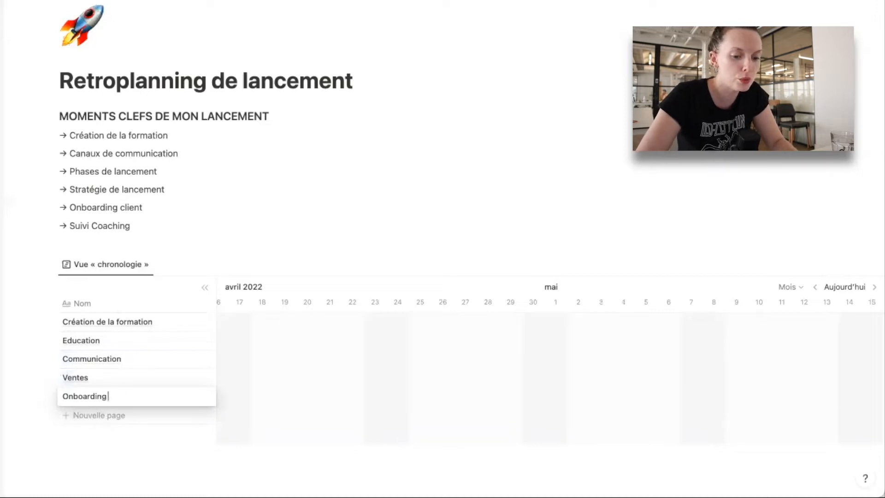
{"action": "type", "text": "uivi"}
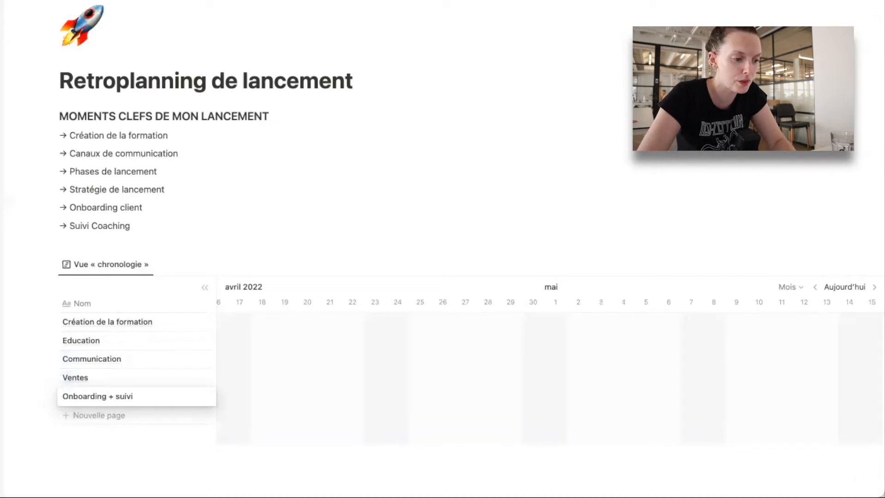
{"action": "type", "text": " coaching"}
{"action": "key", "text": "Return"}
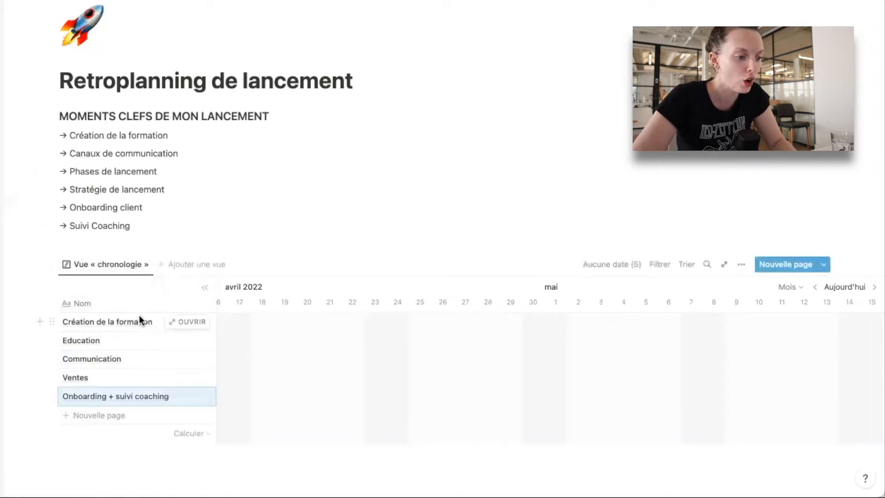
- Insert a page named "Choix de la stratégie" directly below Création de la formation
{"action": "left_click", "coordinate": [41, 322]}
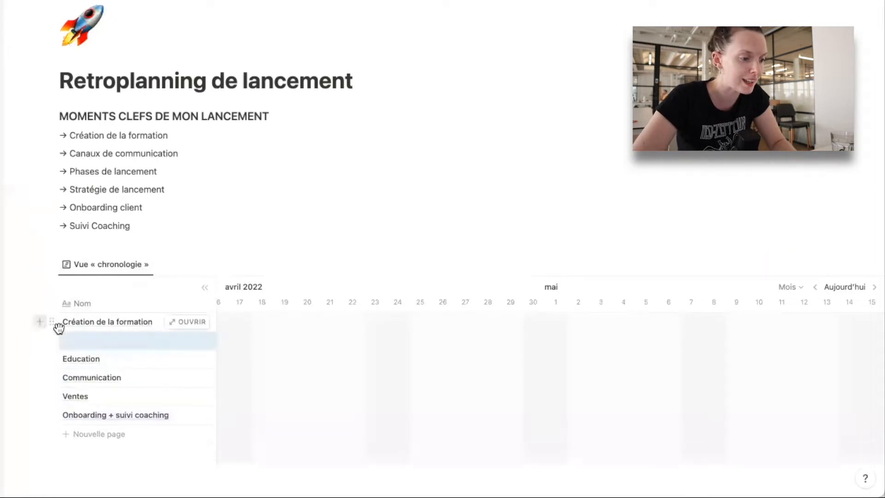
{"action": "type", "text": "Ch"}
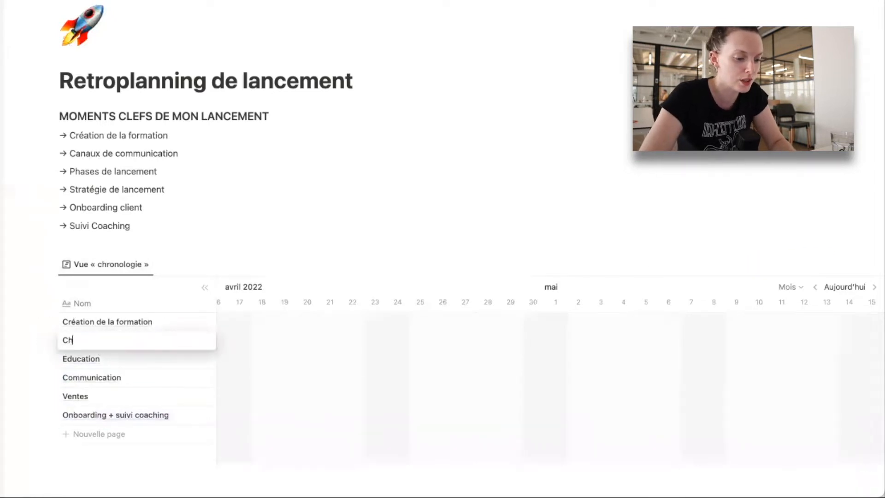
{"action": "type", "text": "oix de la stratégie"}
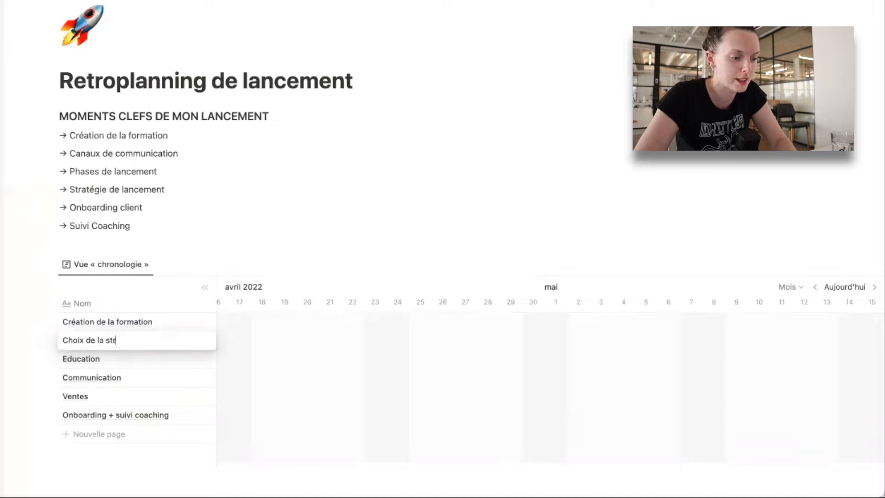
{"action": "key", "text": "Return"}
- Insert a page named "Choix de la communication" directly below Choix de la stratégie
{"action": "left_click", "coordinate": [41, 340]}
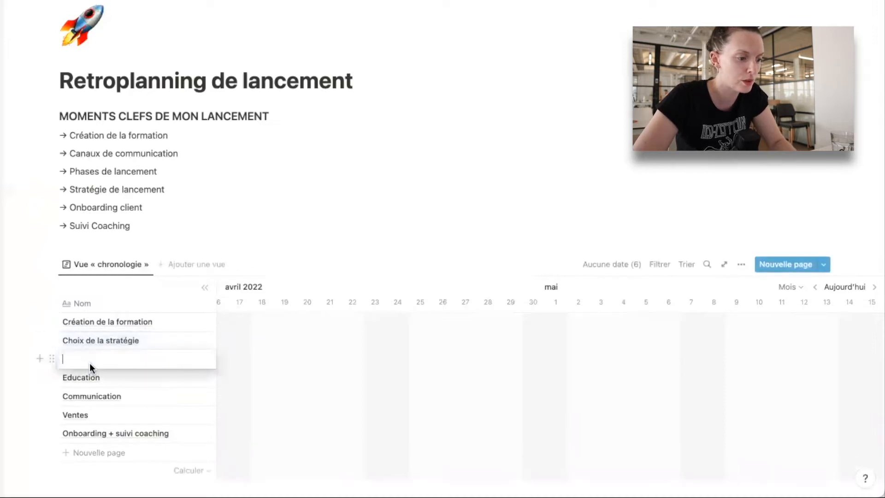
{"action": "type", "text": "Choix"}
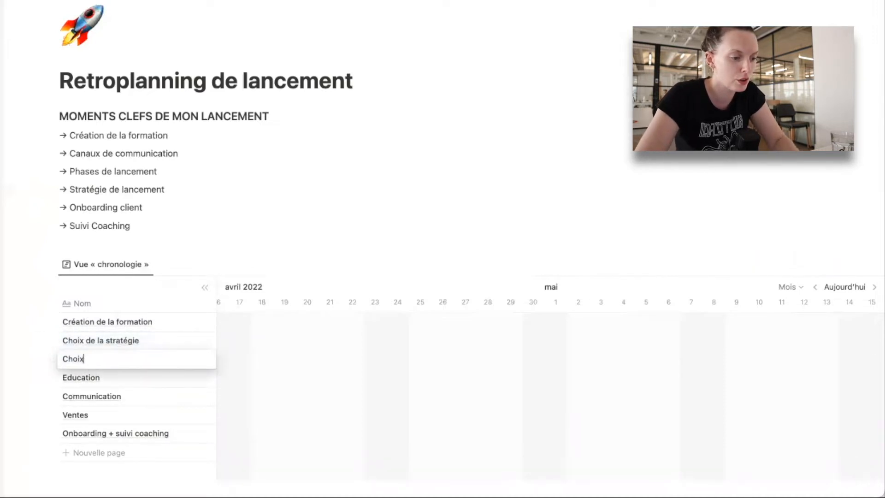
{"action": "type", "text": " de la communication"}
{"action": "key", "text": "Escape"}
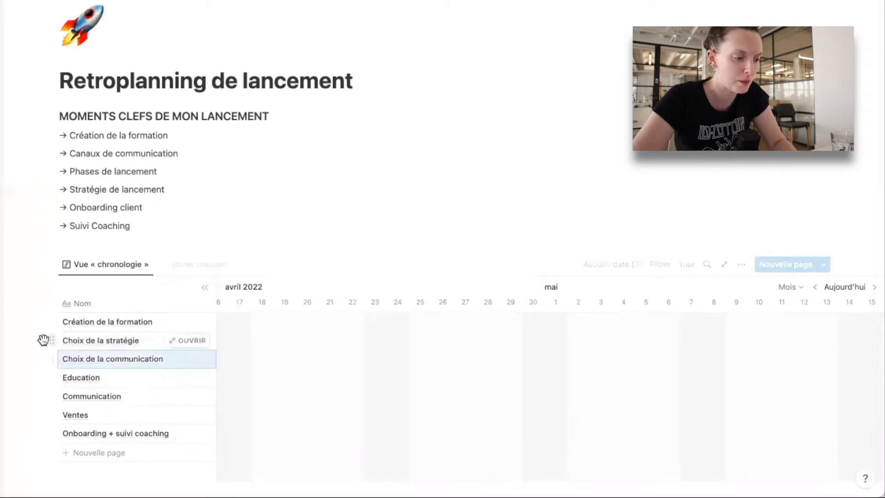
{"action": "scroll", "coordinate": [150, 298], "scroll_direction": "down", "scroll_amount": 2}
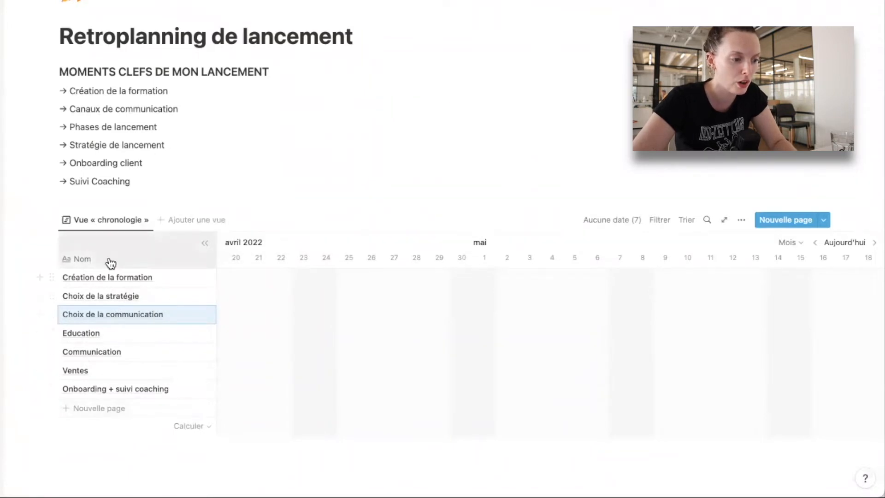
{"action": "left_click", "coordinate": [13, 385]}
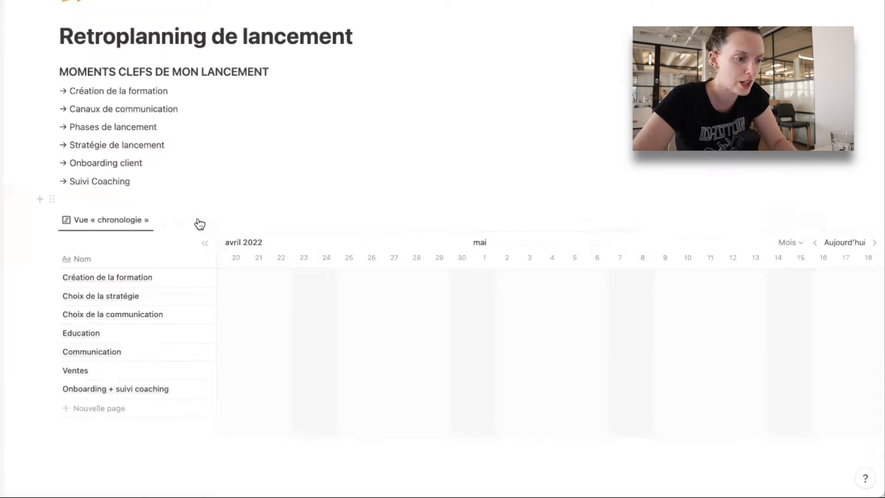
- Add a table view to the database and delete the Assignation property
{"action": "left_click", "coordinate": [213, 224]}
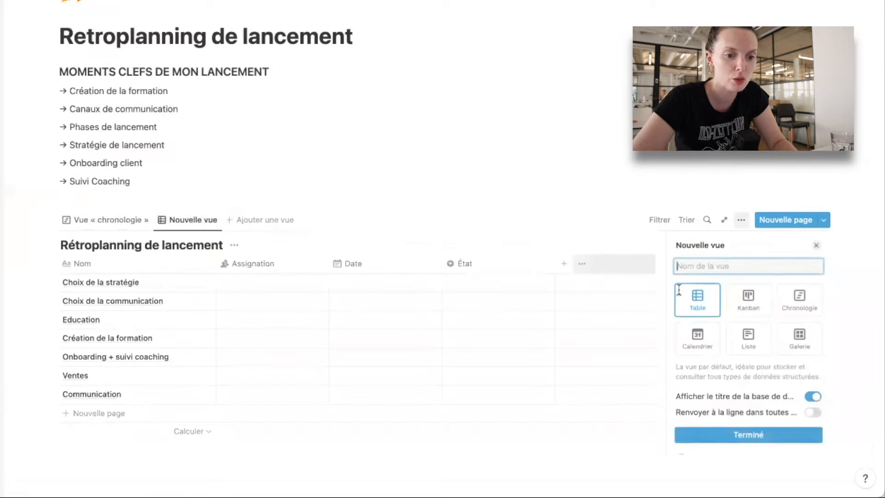
{"action": "left_click", "coordinate": [743, 436]}
{"action": "left_click", "coordinate": [292, 269]}
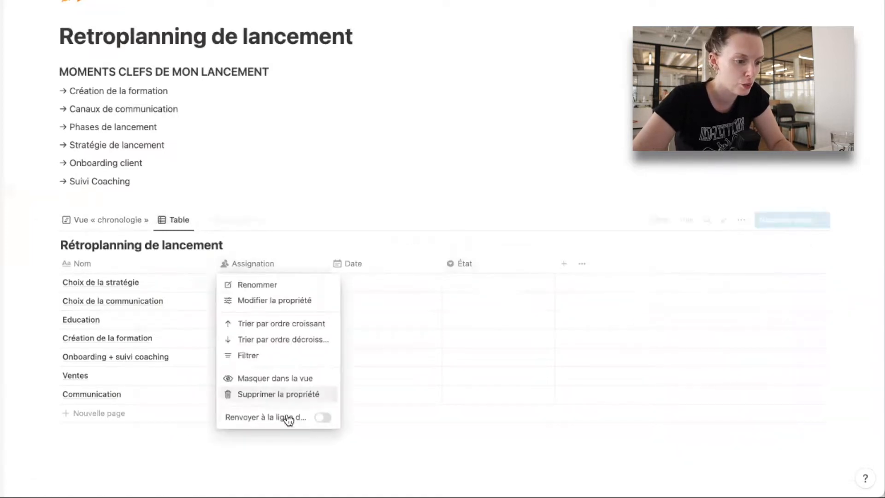
{"action": "left_click", "coordinate": [279, 392]}
{"action": "left_click", "coordinate": [371, 238]}
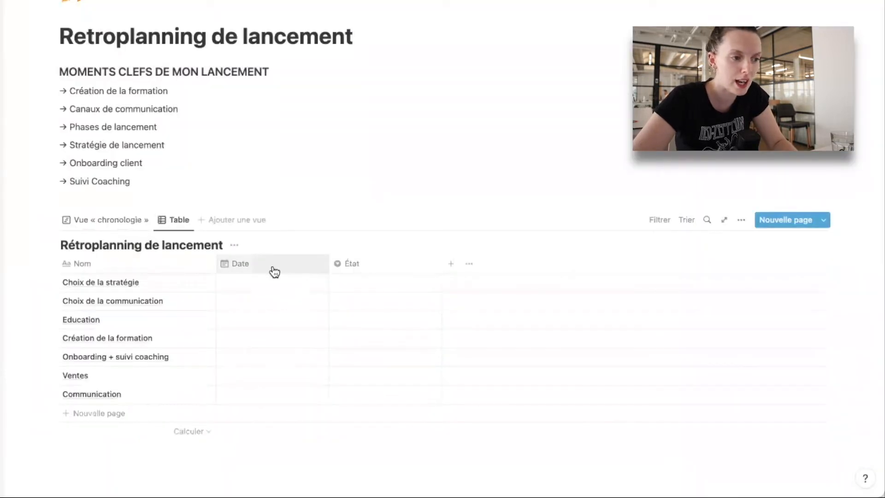
- Examine the property actions and the selectable options of the État property in the table view
{"action": "left_click", "coordinate": [364, 268]}
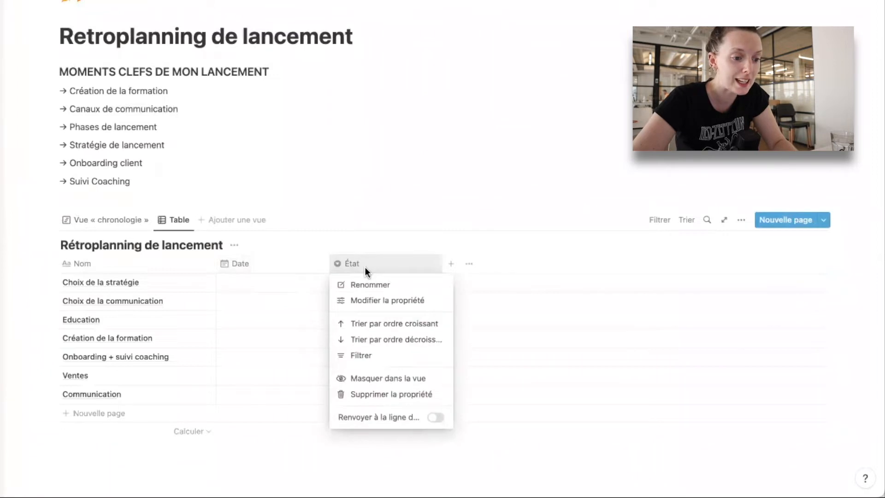
{"action": "left_click", "coordinate": [365, 272]}
{"action": "left_click", "coordinate": [368, 284]}
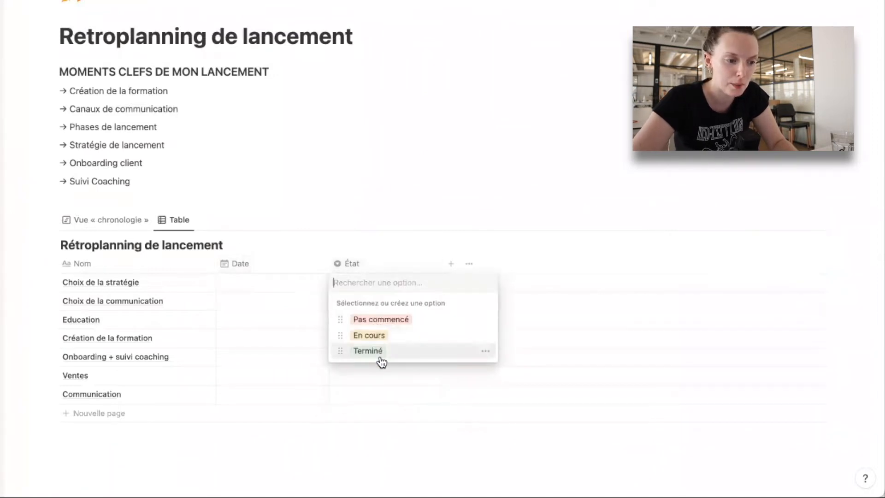
{"action": "key", "text": "Escape"}
- Display the État property in the chronologie view
{"action": "left_click", "coordinate": [107, 220]}
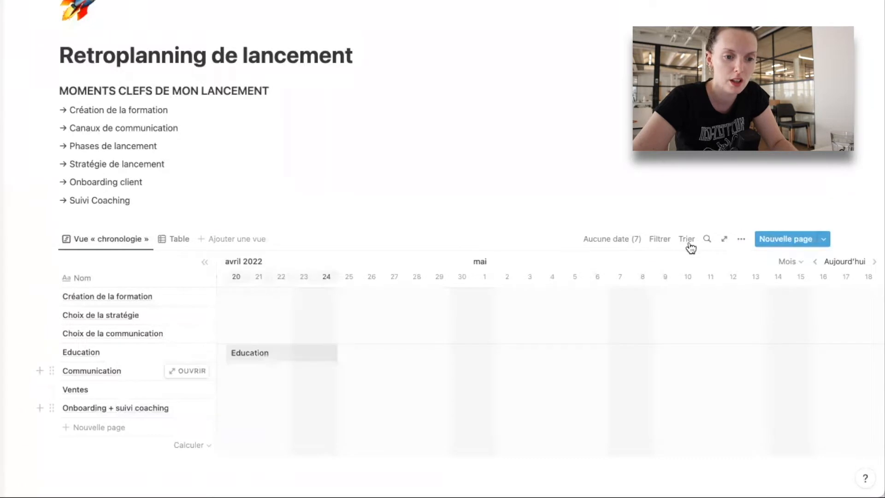
{"action": "left_click", "coordinate": [741, 239]}
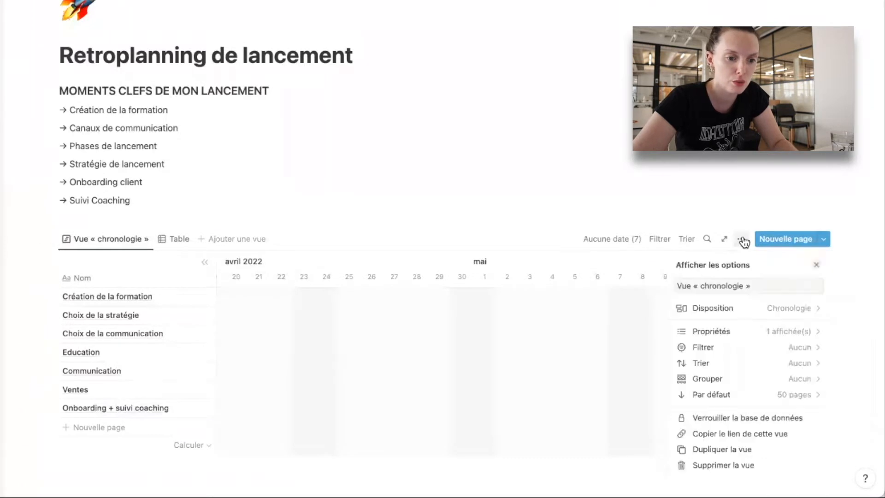
{"action": "left_click", "coordinate": [772, 333]}
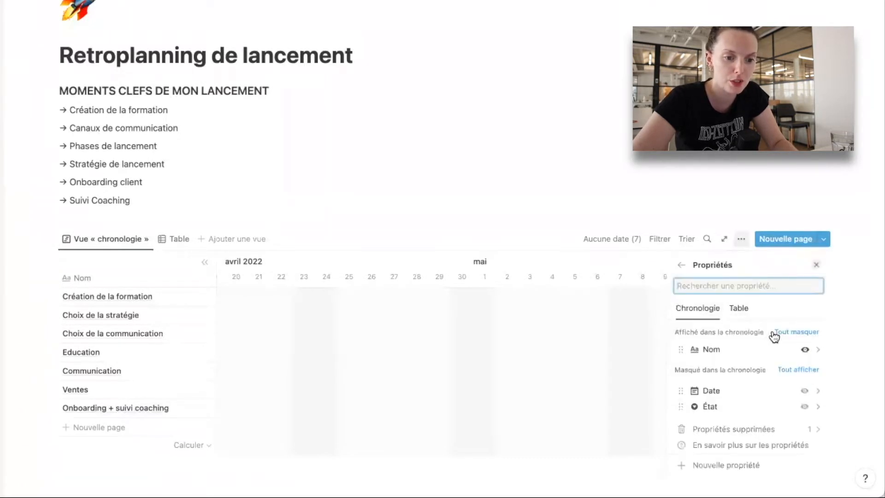
{"action": "left_click", "coordinate": [804, 406]}
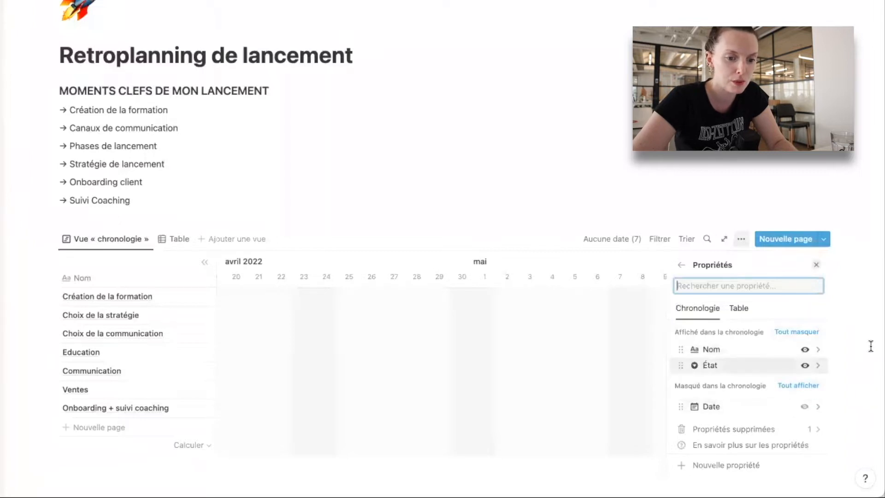
- Set the État of Choix de la stratégie to Pas commencé and place it on the timeline from 24 to 28 April
{"action": "left_click", "coordinate": [175, 239]}
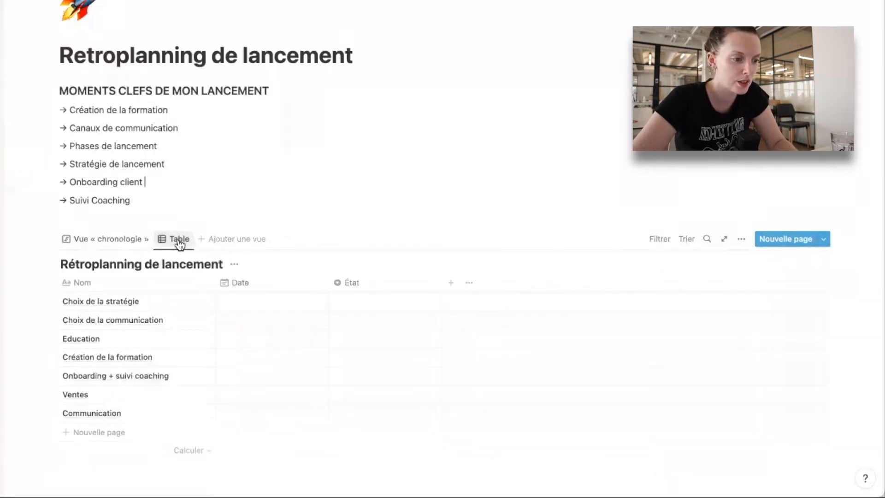
{"action": "left_click", "coordinate": [364, 302]}
{"action": "left_click", "coordinate": [371, 338]}
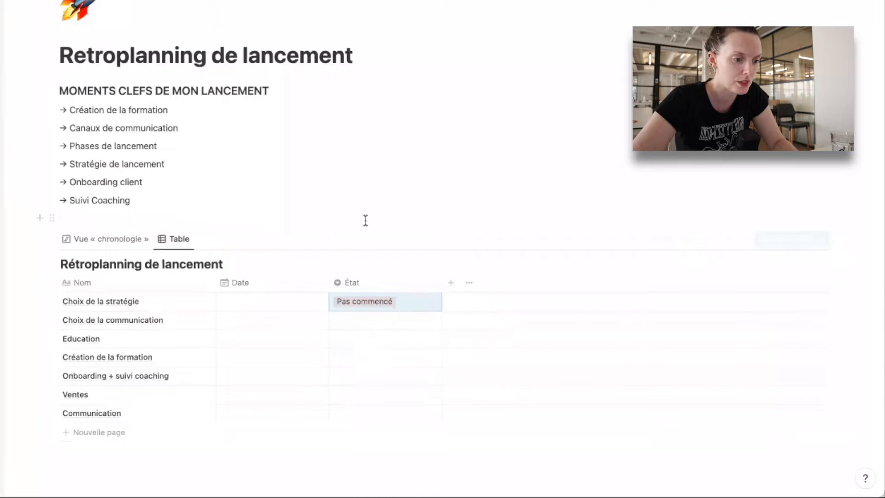
{"action": "left_click", "coordinate": [106, 239]}
{"action": "left_click", "coordinate": [385, 319]}
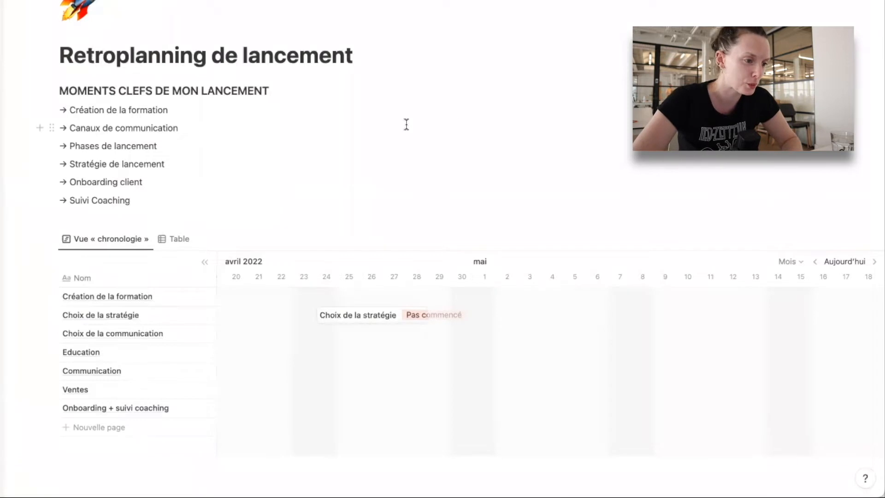
- Turn the "Création de la formation" line under MOMENTS CLEFS DE MON LANCEMENT into a level-two heading and add an empty line beneath it
{"action": "left_click", "coordinate": [261, 107]}
{"action": "key", "text": "Return"}
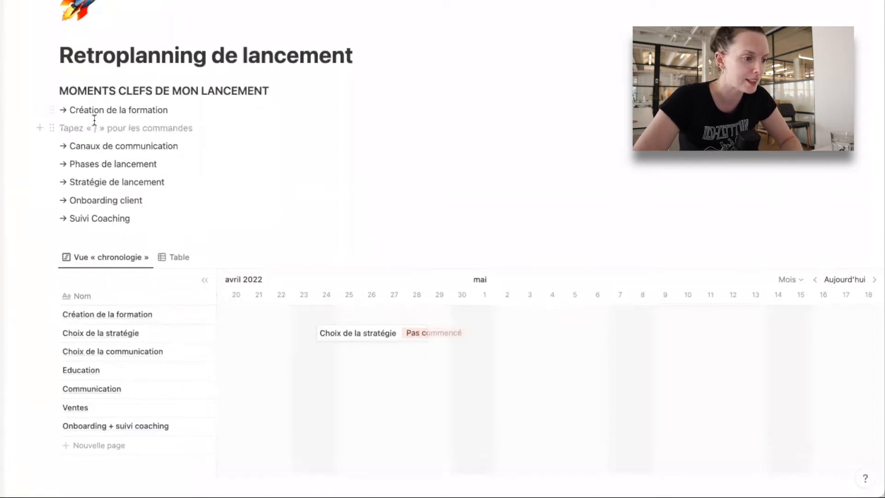
{"action": "left_click", "coordinate": [60, 110]}
{"action": "type", "text": "##"}
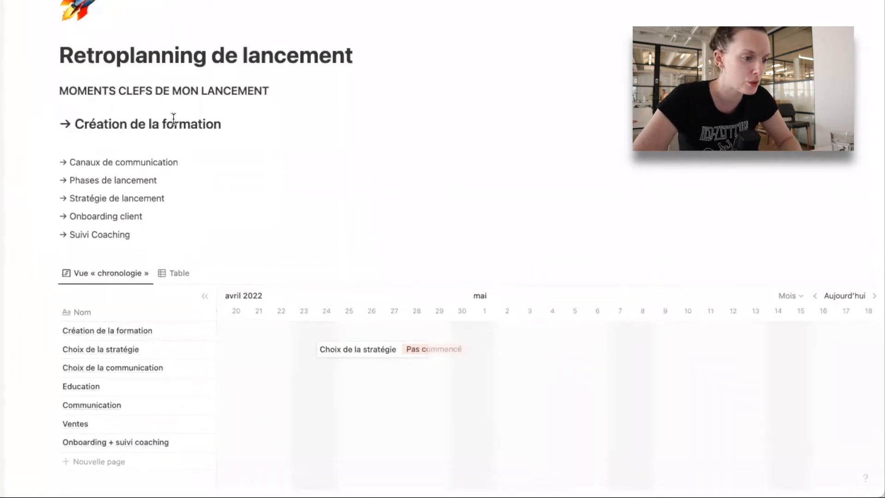
{"action": "left_click", "coordinate": [238, 124]}
{"action": "key", "text": "Return"}
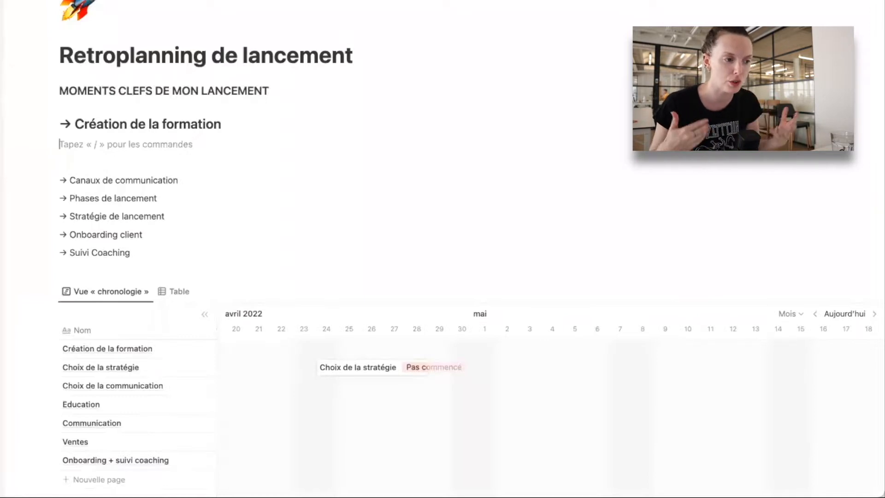
- Start a numbered list under the heading with "Structure de formation (partie, module ...)" and "Recherches + création de la formation (script, PPT)"
{"action": "type", "text": "1."}
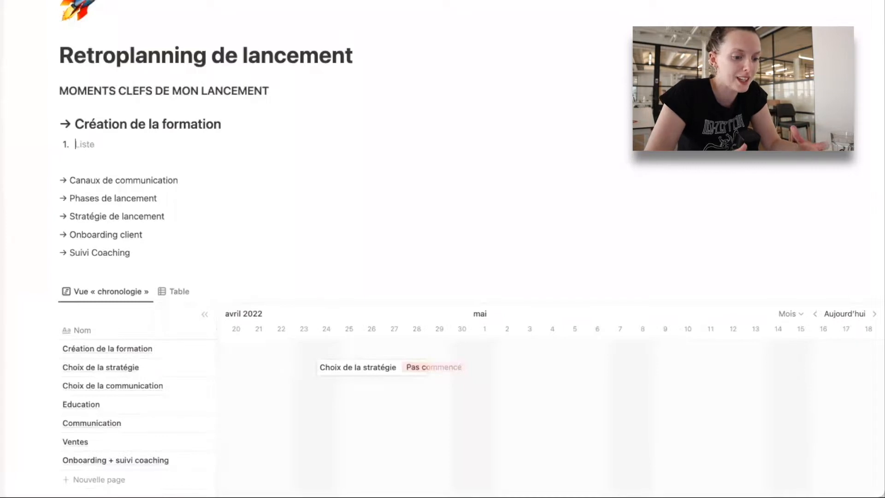
{"action": "type", "text": "Structure de formation"}
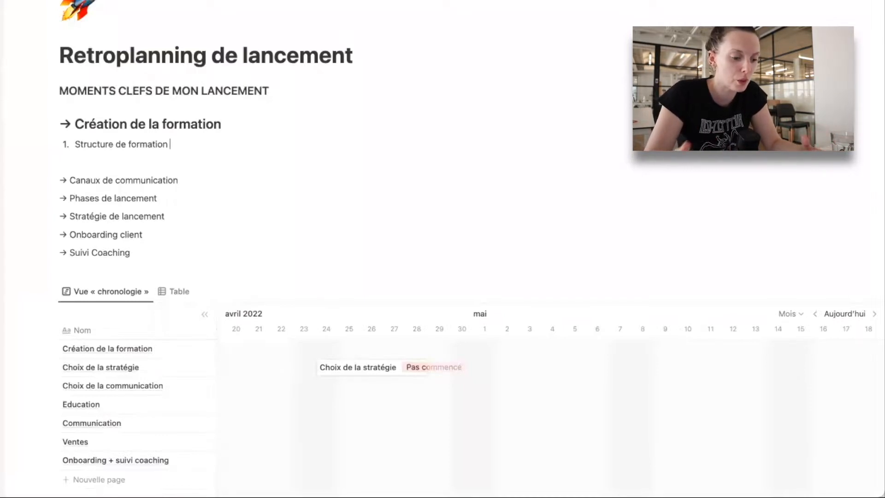
{"action": "type", "text": "(partie, module ...)"}
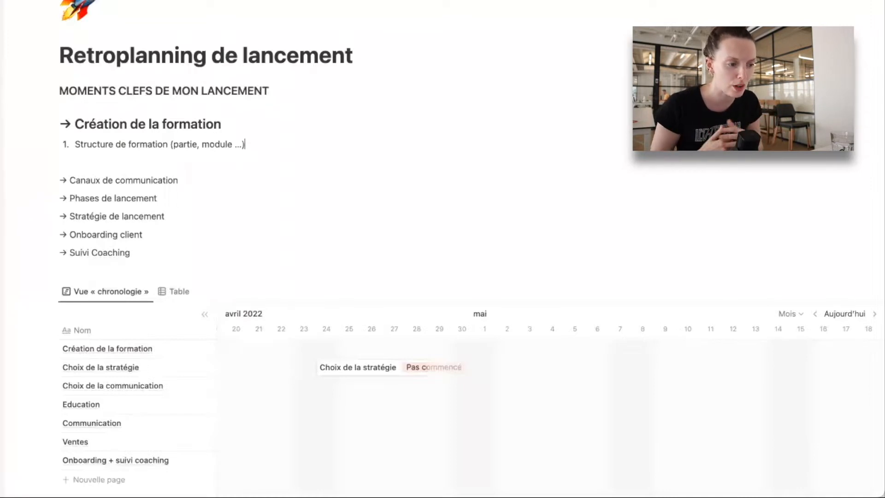
{"action": "key", "text": "Return"}
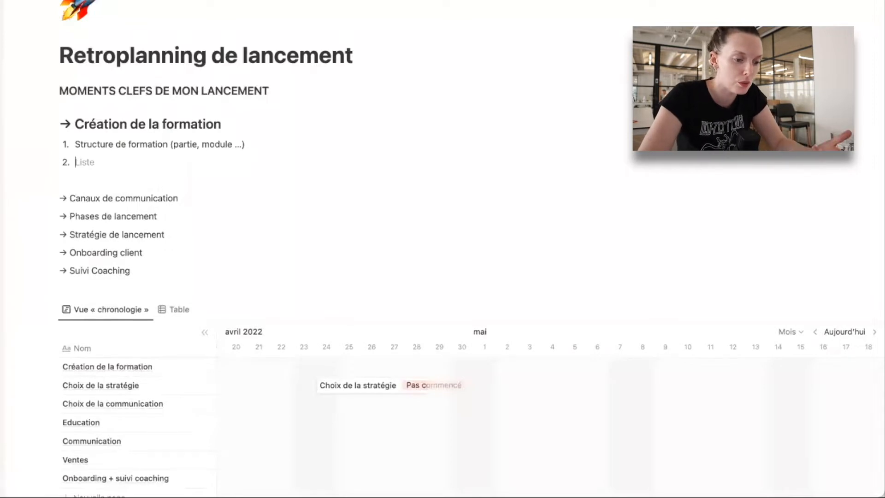
{"action": "type", "text": "Recherches"}
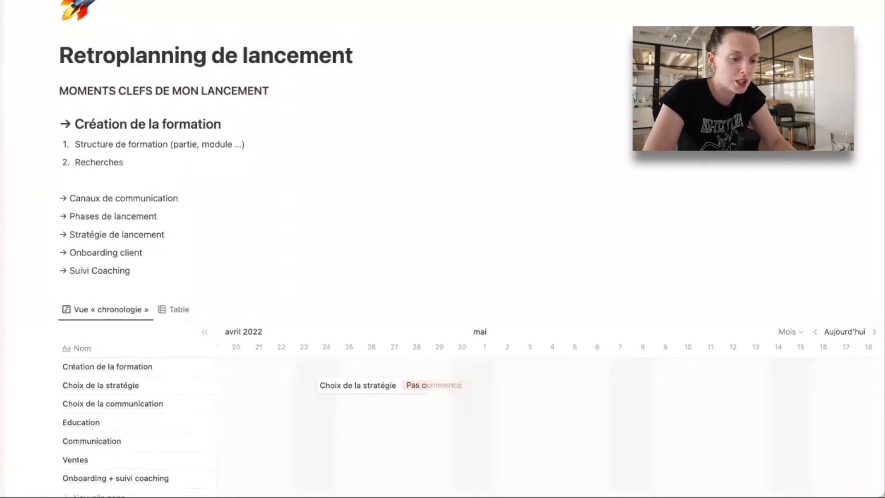
{"action": "type", "text": " + création de la formation"}
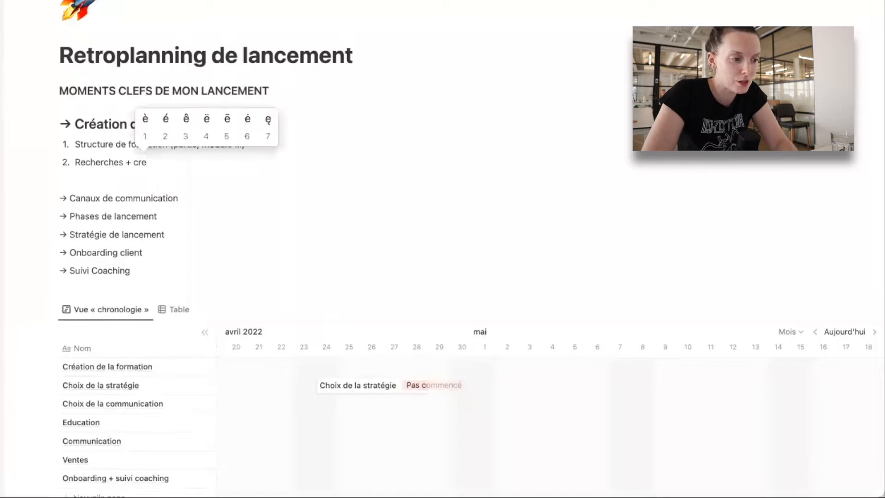
{"action": "type", "text": " (sc"}
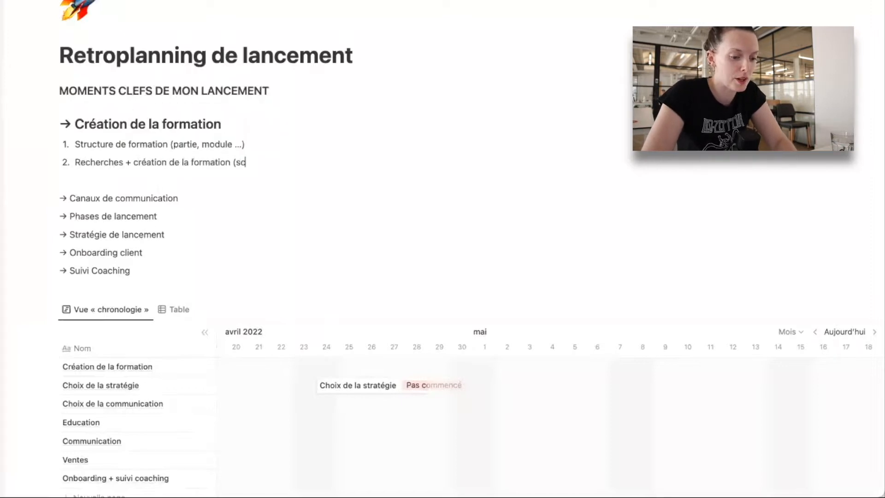
{"action": "type", "text": "ript, PPT)"}
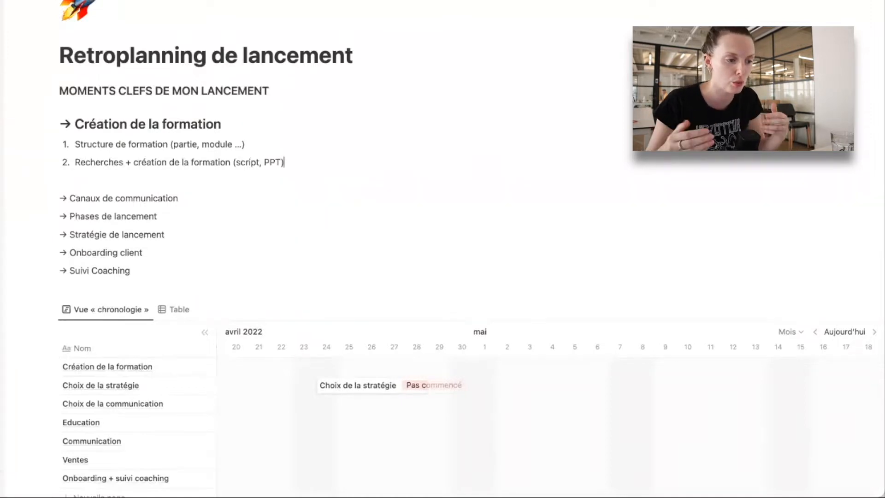
- Add "Relecture" and "Tournage" as items 3 and 4 of the numbered list
{"action": "key", "text": "Return"}
{"action": "type", "text": "Relecture"}
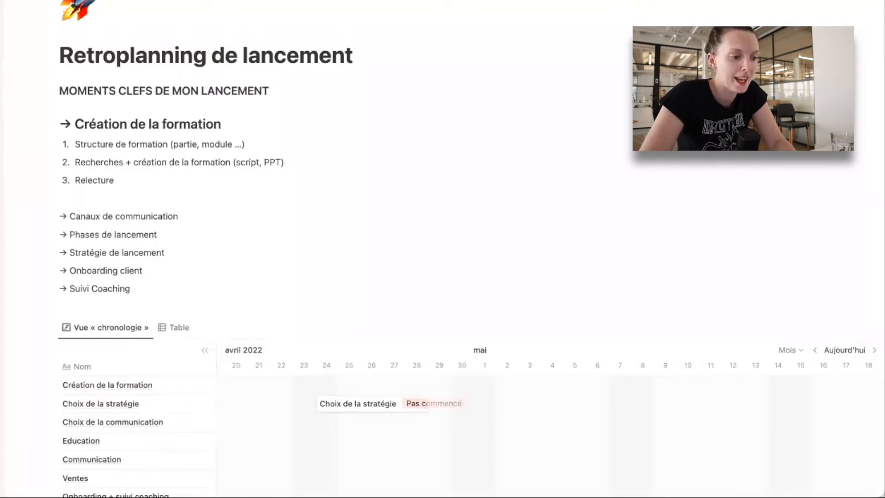
{"action": "key", "text": "Return"}
{"action": "type", "text": "Tournage"}
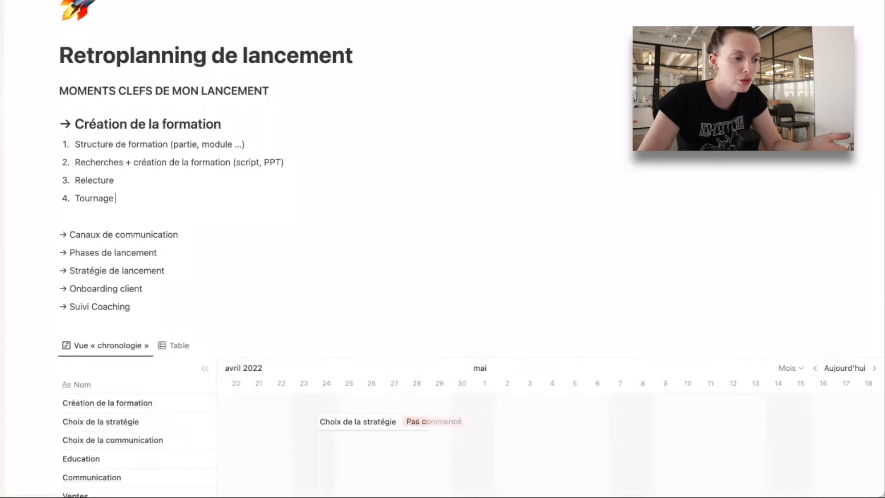
- Add "Programmation (Montage, Viméo, espace membre, drive..)" as item 5 of the numbered list
{"action": "key", "text": "Return"}
{"action": "type", "text": "P"}
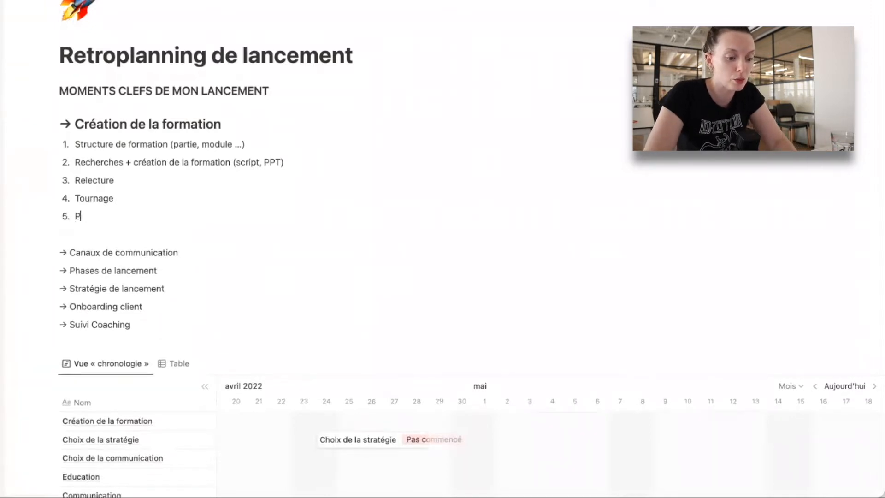
{"action": "type", "text": "rogrammati"}
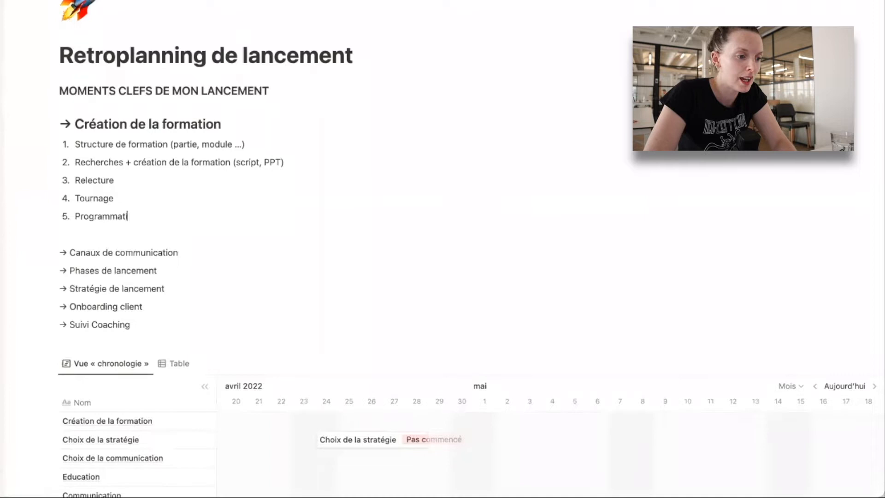
{"action": "type", "text": "on (M"}
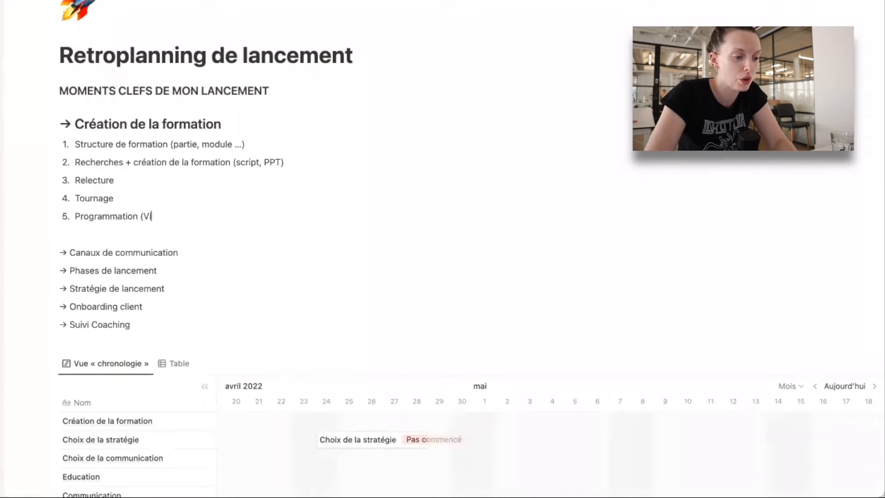
{"action": "key", "text": "BackSpace"}
{"action": "key", "text": "BackSpace"}
{"action": "type", "text": "(Montage, Vime"}
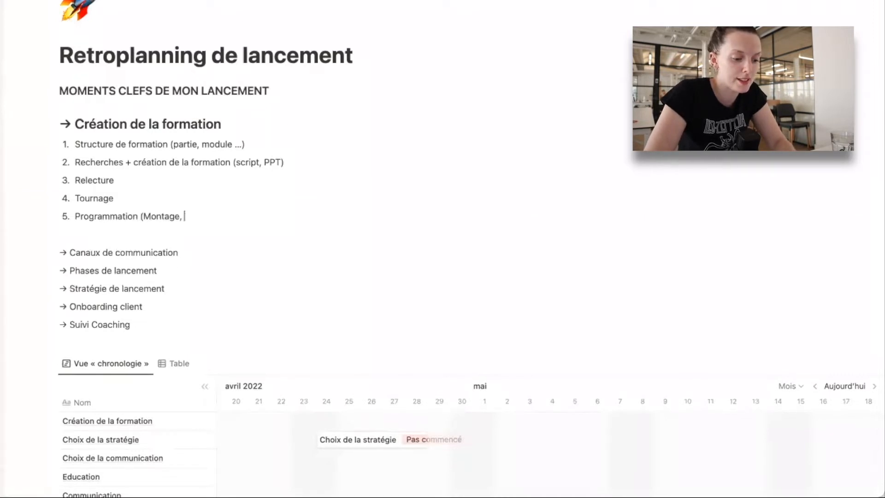
{"action": "key", "text": "BackSpace"}
{"action": "type", "text": "éo,"}
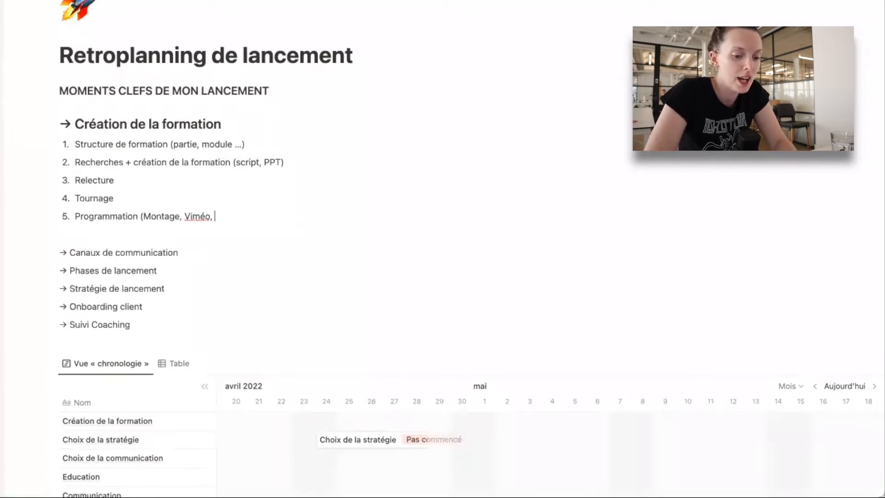
{"action": "type", "text": " e"}
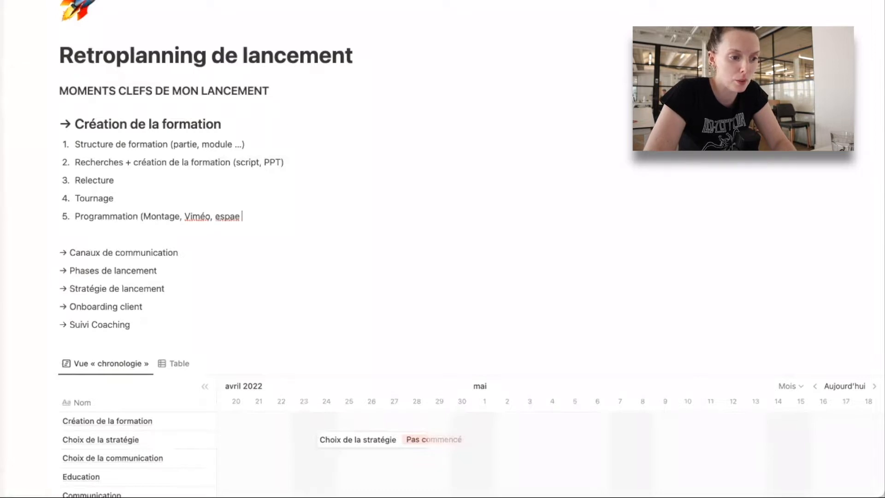
{"action": "key", "text": "BackSpace"}
{"action": "type", "text": "ce membre, drive..)"}
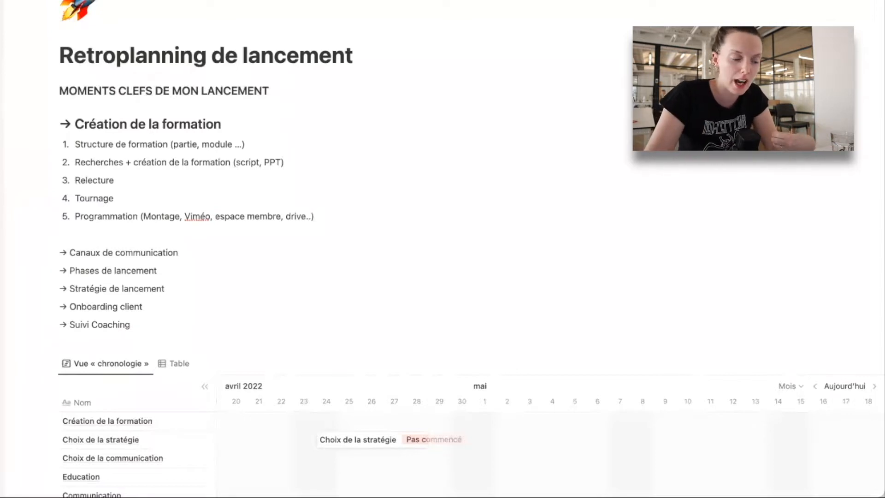
- Give the Création de la formation page in the database an orange book icon and return to the timeline
{"action": "scroll", "coordinate": [162, 263], "scroll_direction": "down", "scroll_amount": 4}
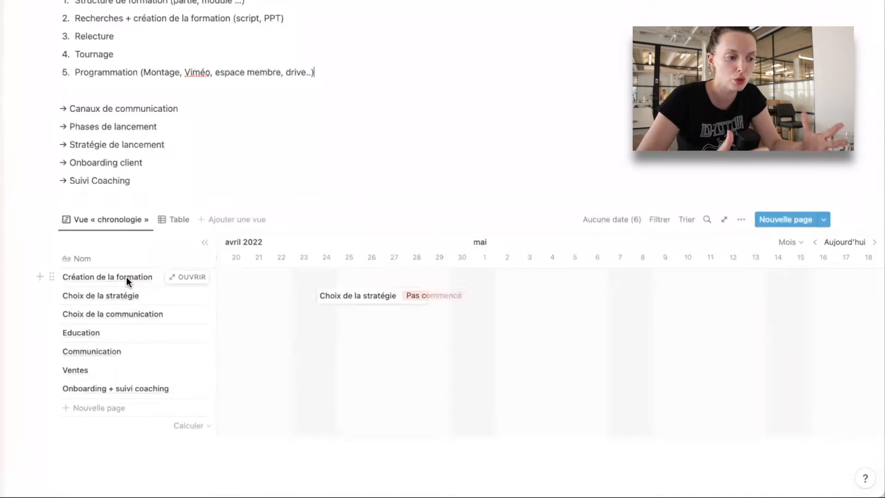
{"action": "left_click", "coordinate": [99, 277]}
{"action": "left_click", "coordinate": [19, 288]}
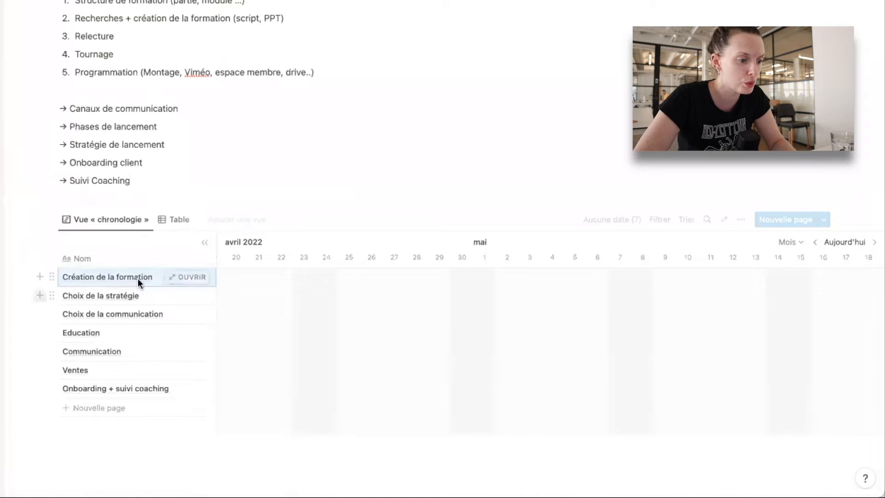
{"action": "left_click", "coordinate": [178, 276]}
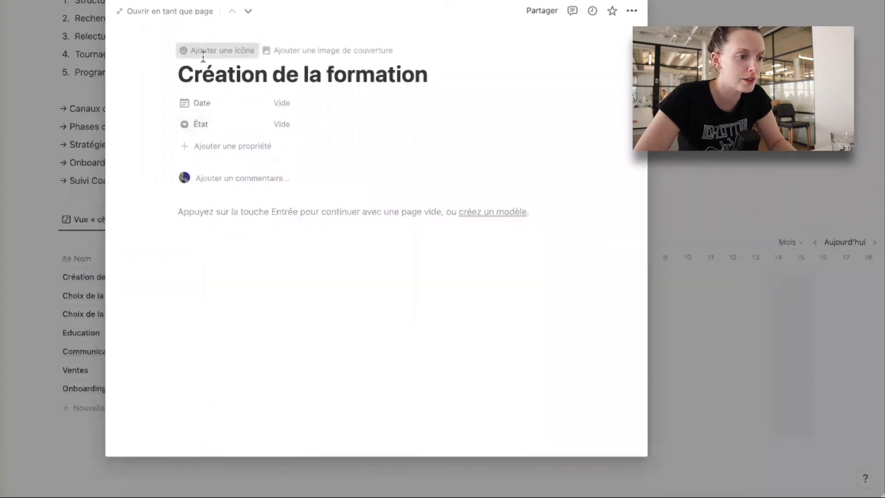
{"action": "left_click", "coordinate": [206, 50]}
{"action": "left_click", "coordinate": [206, 98]}
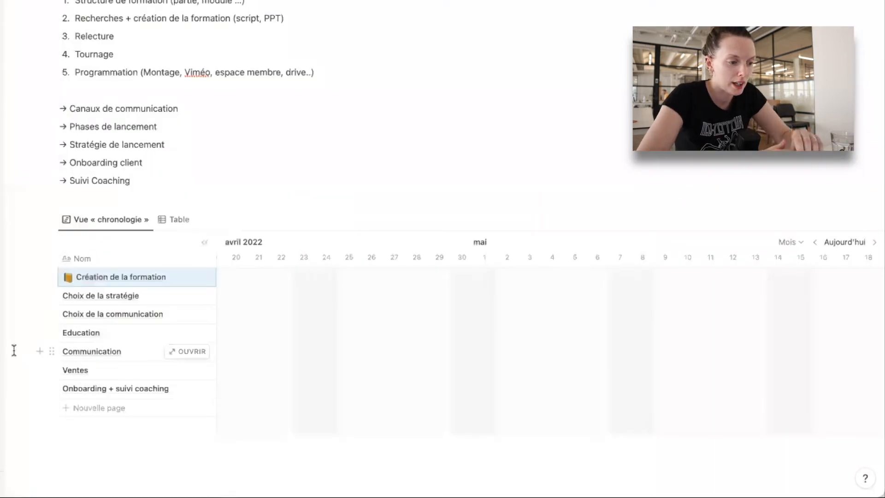
{"action": "left_click", "coordinate": [14, 349]}
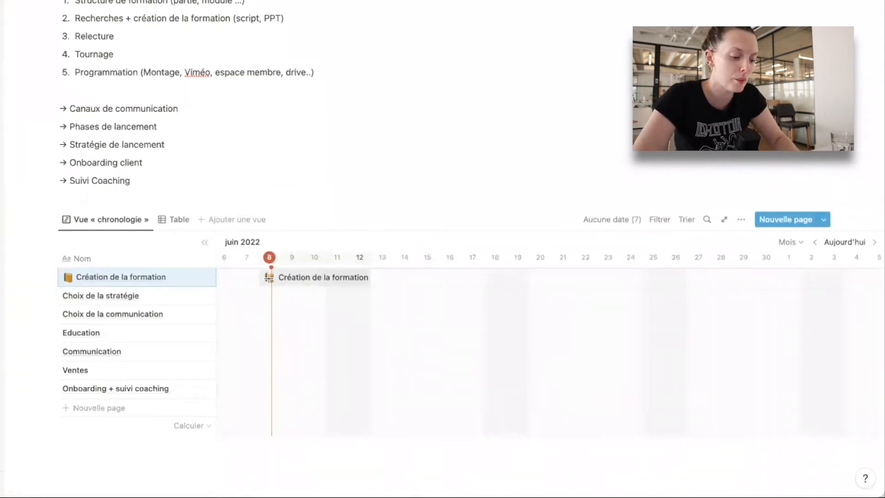
- Schedule Création de la formation on the timeline from 8 June to 3 July 2022
{"action": "left_click", "coordinate": [269, 277]}
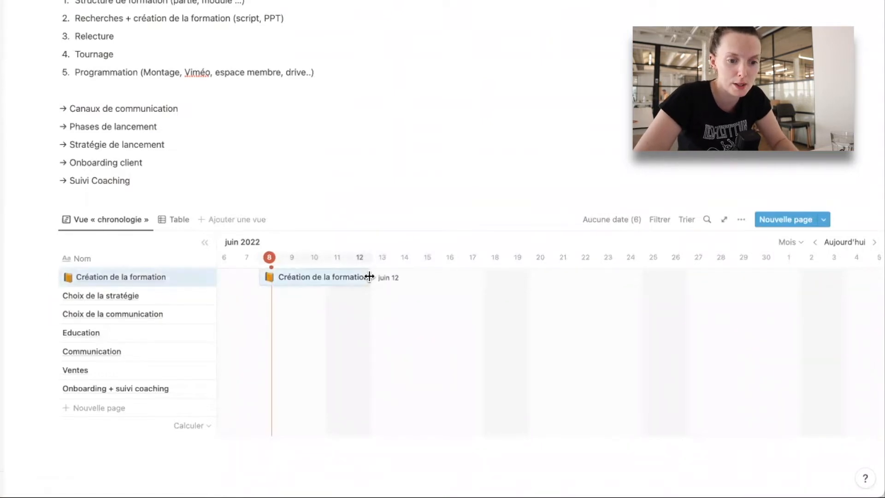
{"action": "left_click_drag", "start_coordinate": [369, 277], "coordinate": [804, 278]}
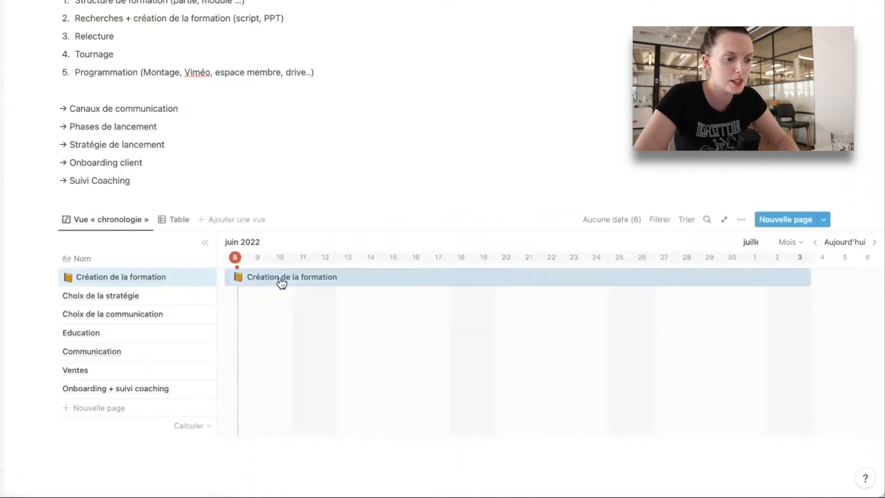
{"action": "scroll", "coordinate": [312, 282], "scroll_direction": "left", "scroll_amount": 2}
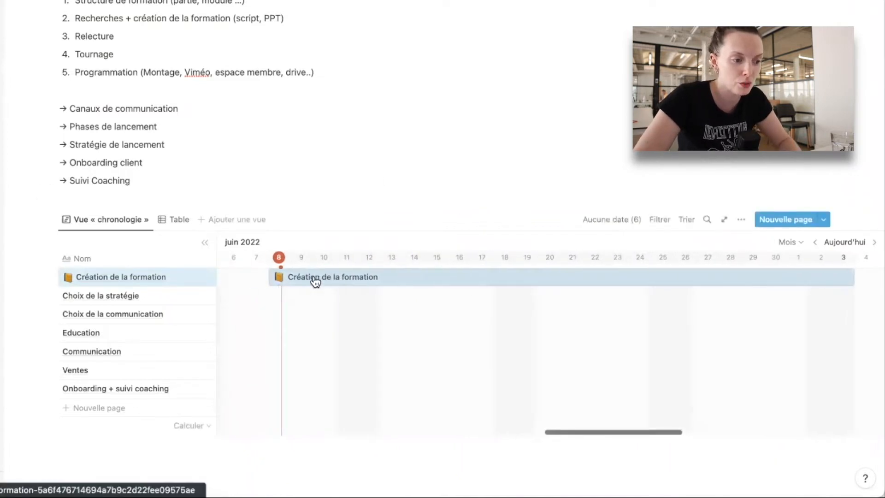
- Insert pages named Structure, Recherches + PPT, Relecture, Tournage, Montage and Programmation directly below Création de la formation
{"action": "left_click", "coordinate": [42, 277]}
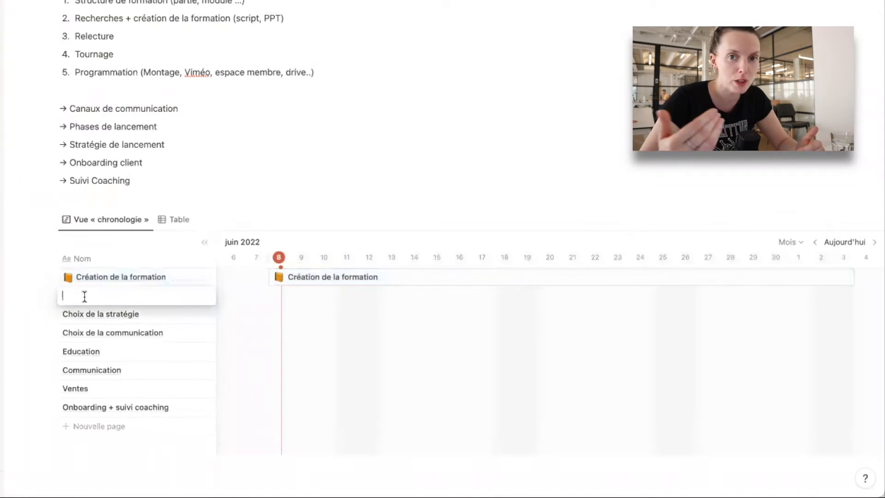
{"action": "type", "text": "Structure Recherches + PPT Relecture Tournage Montage Programmation"}
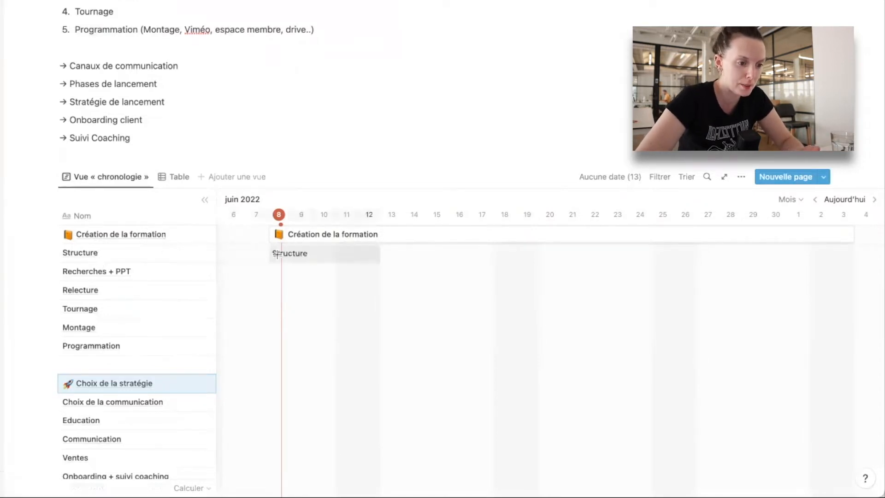
- Schedule one-day entries on the timeline: Structure on 8 June, and Recherches + PPT and Relecture on 9 June
{"action": "left_click", "coordinate": [277, 255]}
{"action": "left_click_drag", "start_coordinate": [379, 254], "coordinate": [292, 253]}
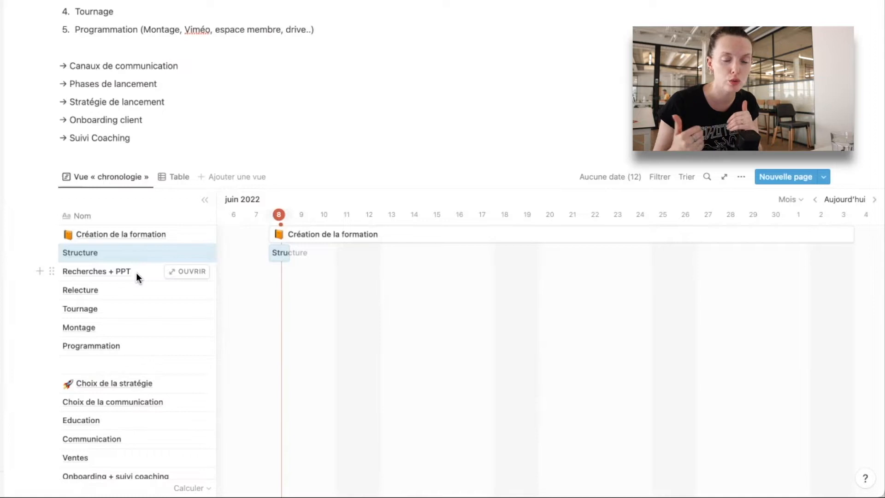
{"action": "left_click_drag", "start_coordinate": [294, 271], "coordinate": [316, 273]}
{"action": "left_click", "coordinate": [298, 290]}
{"action": "left_click_drag", "start_coordinate": [400, 291], "coordinate": [306, 296]}
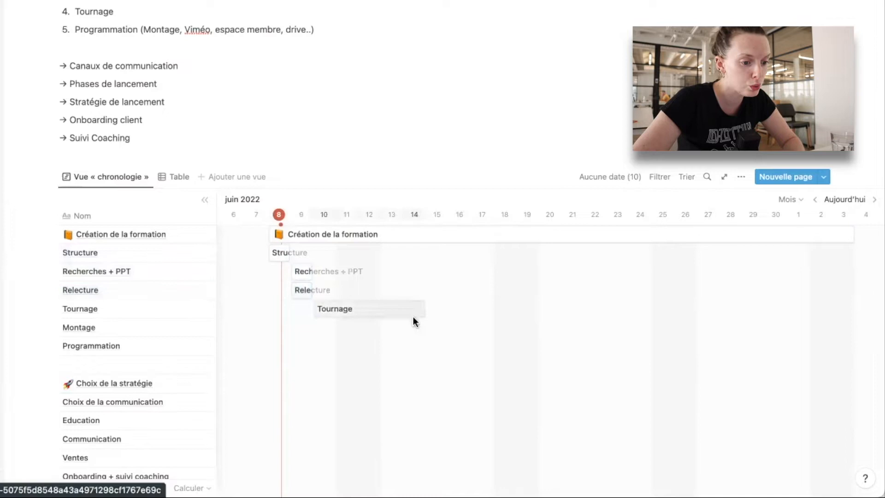
- Schedule Tournage as a one-day entry on 10 June and extend Recherches + PPT and Relecture through 15 June
{"action": "left_click_drag", "start_coordinate": [421, 308], "coordinate": [334, 313]}
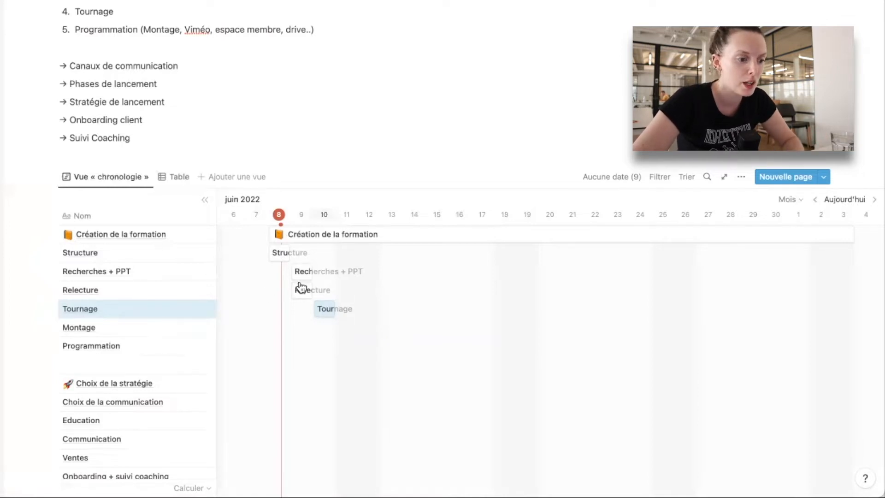
{"action": "left_click_drag", "start_coordinate": [309, 274], "coordinate": [443, 274]}
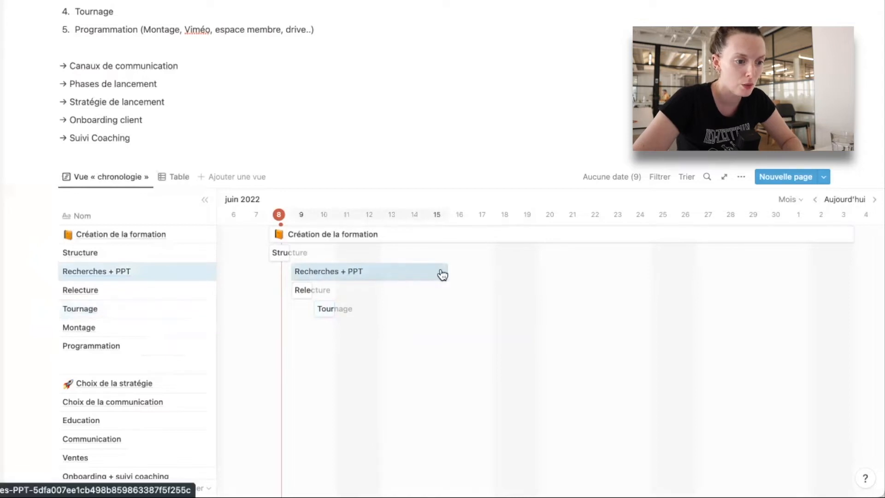
{"action": "left_click", "coordinate": [309, 291]}
{"action": "left_click", "coordinate": [70, 336]}
{"action": "left_click_drag", "start_coordinate": [312, 290], "coordinate": [444, 290]}
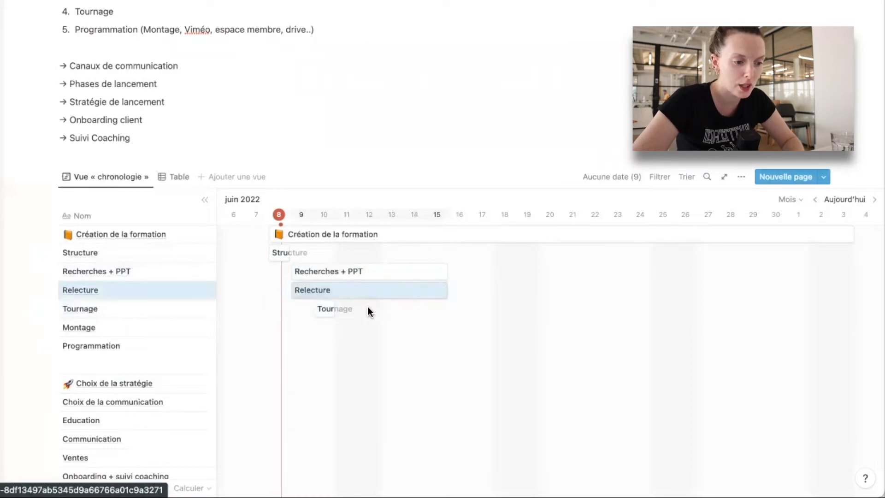
- Move Tournage to 16–19 June on the timeline and schedule Montage from 20 to 21 June
{"action": "left_click_drag", "start_coordinate": [332, 310], "coordinate": [538, 308]}
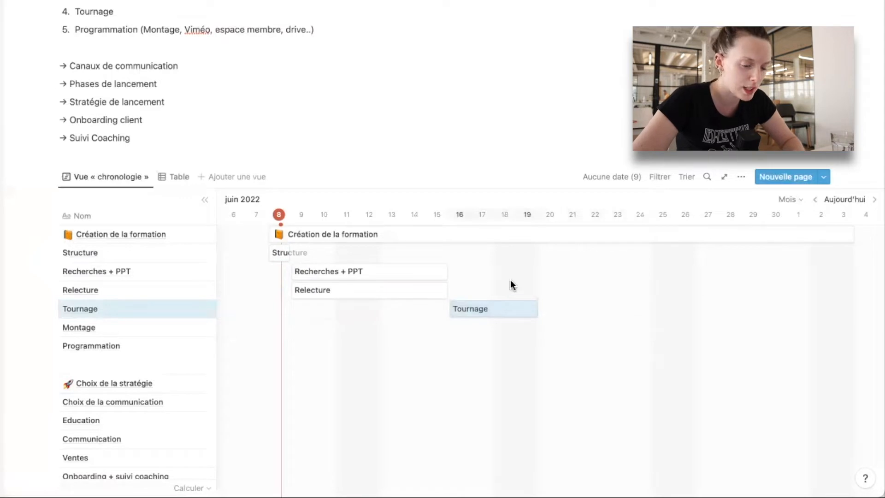
{"action": "scroll", "coordinate": [511, 280], "scroll_direction": "down", "scroll_amount": 1}
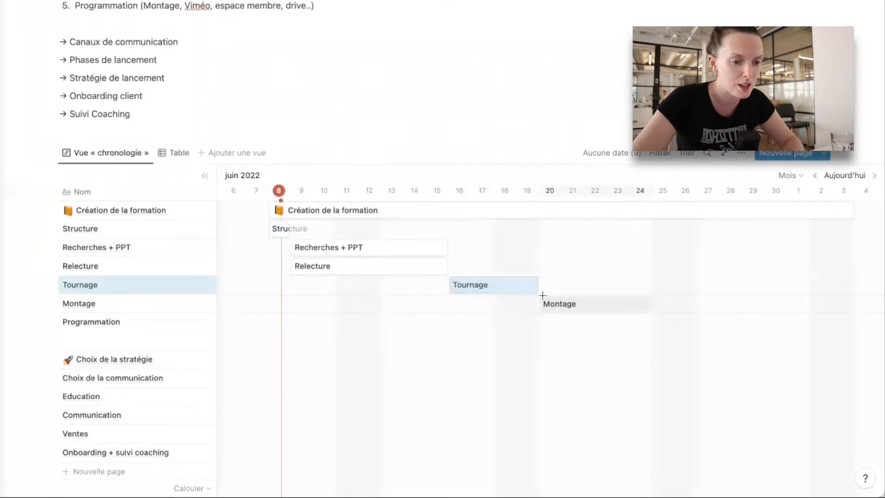
{"action": "left_click", "coordinate": [543, 295]}
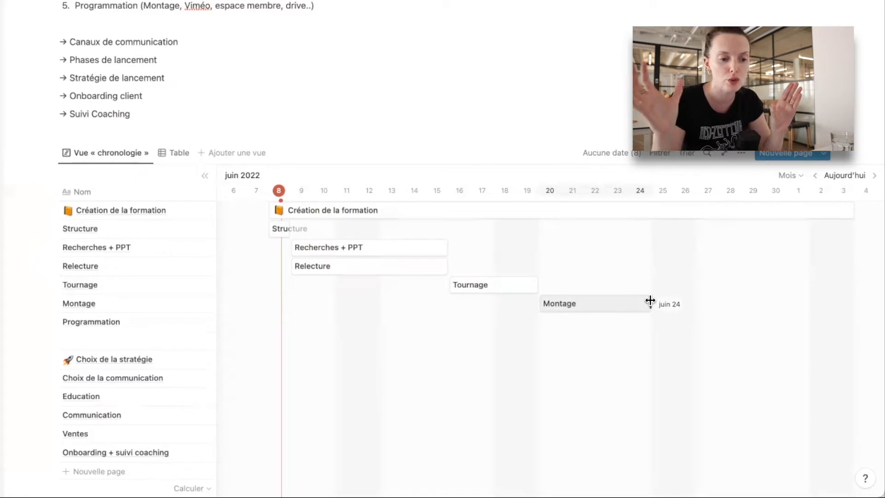
{"action": "left_click_drag", "start_coordinate": [650, 300], "coordinate": [583, 301]}
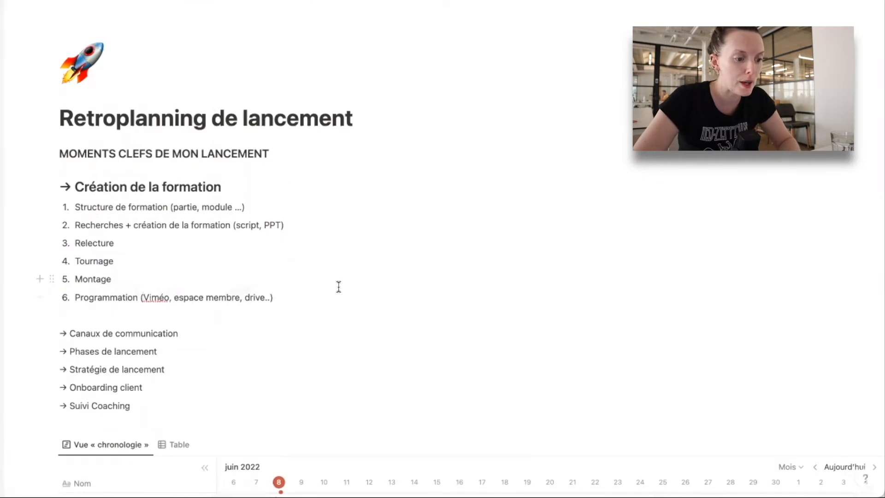
- Schedule Programmation on the timeline from 22 to 23 June, directly after Montage
{"action": "left_click", "coordinate": [317, 298]}
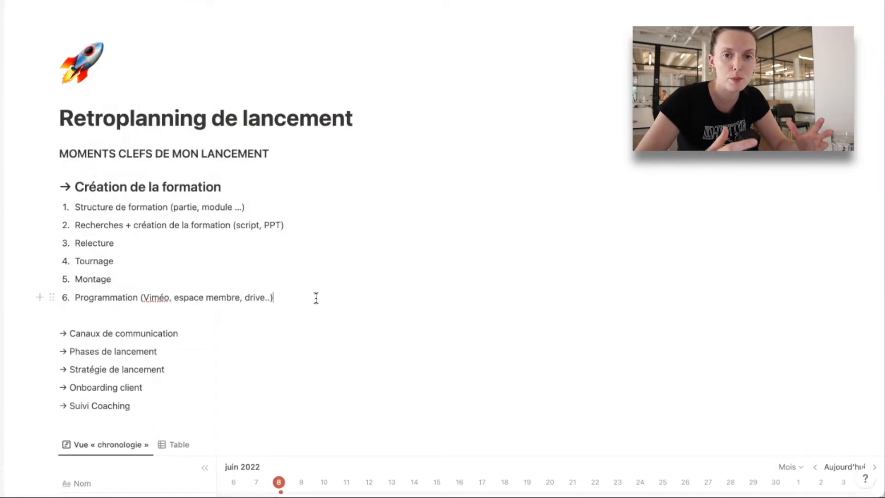
{"action": "scroll", "coordinate": [353, 298], "scroll_direction": "down", "scroll_amount": 7}
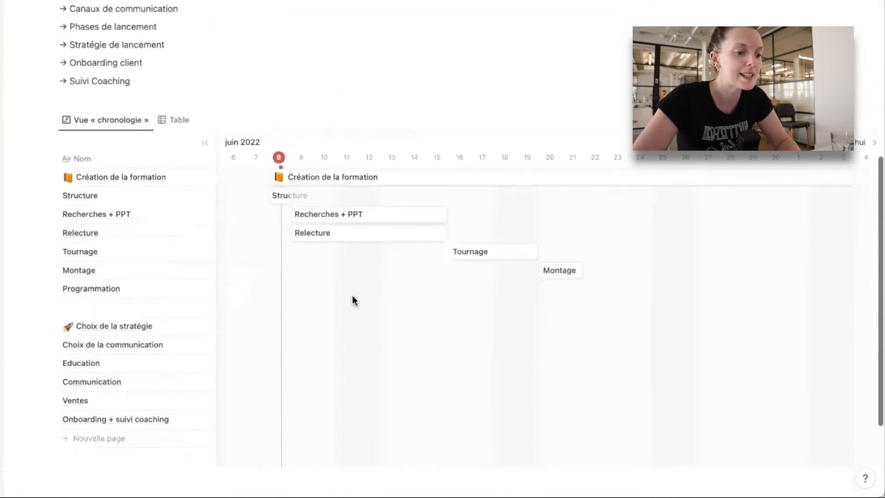
{"action": "scroll", "coordinate": [352, 296], "scroll_direction": "down", "scroll_amount": 1}
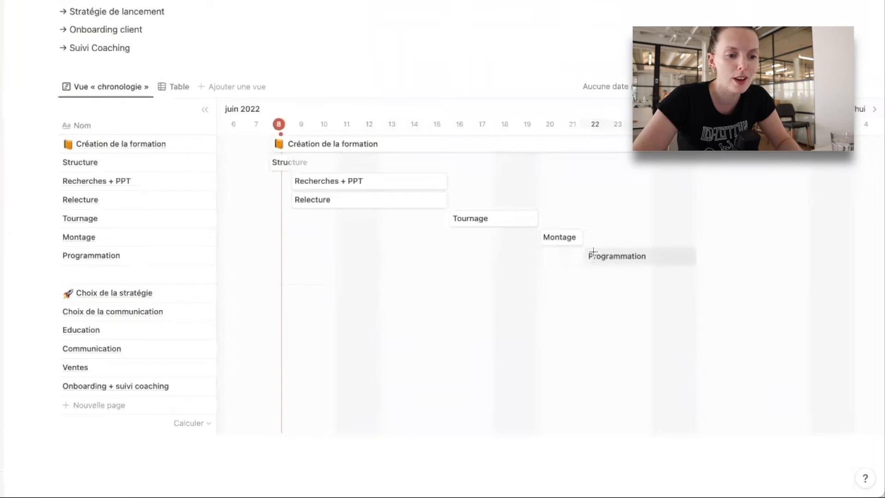
{"action": "left_click", "coordinate": [593, 254]}
{"action": "left_click_drag", "start_coordinate": [695, 252], "coordinate": [625, 255]}
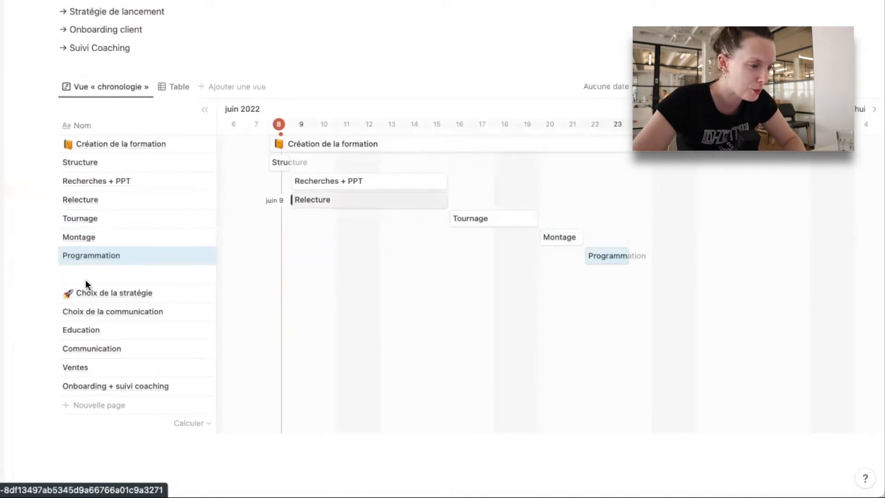
- Schedule Education on the timeline from 13 June to 12 July 2022
{"action": "scroll", "coordinate": [22, 280], "scroll_direction": "down", "scroll_amount": 1}
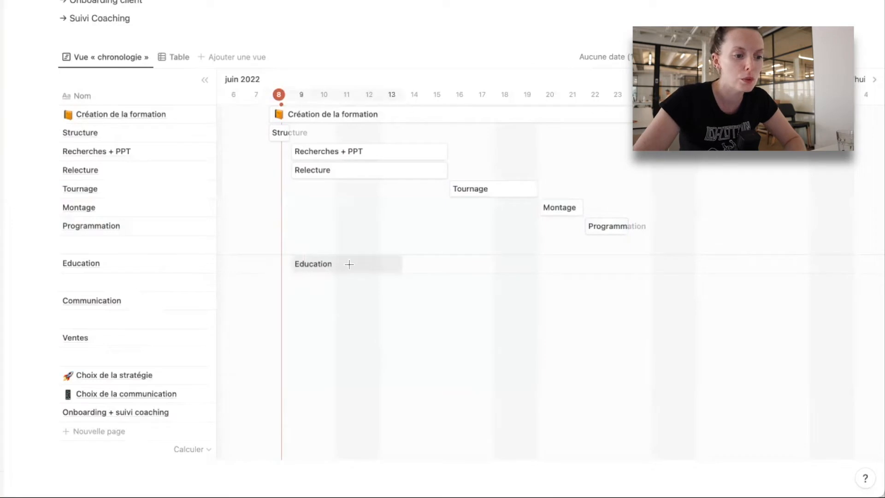
{"action": "left_click", "coordinate": [385, 266]}
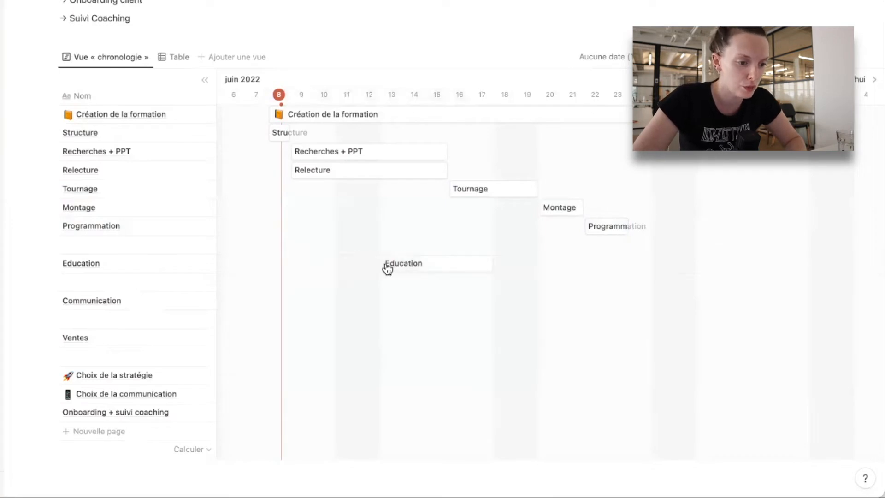
{"action": "left_click", "coordinate": [494, 262]}
{"action": "left_click_drag", "start_coordinate": [494, 263], "coordinate": [810, 245]}
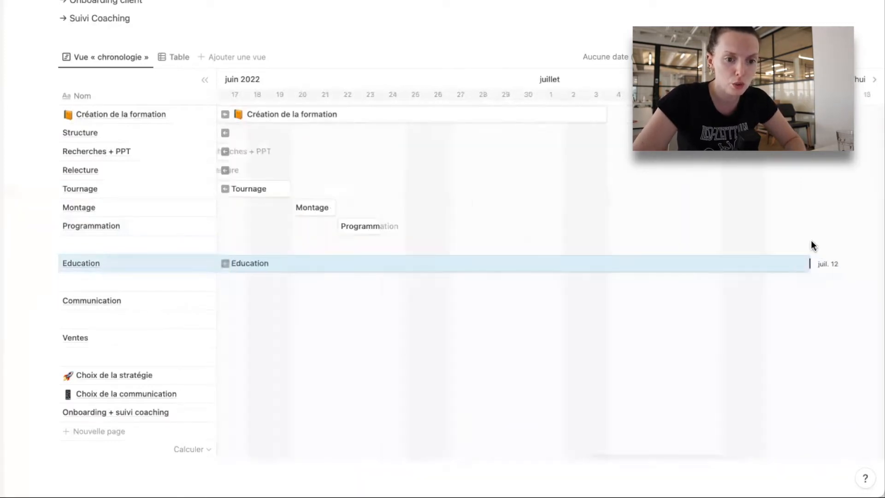
- Rename the Education page as Education (4 semaines)
{"action": "scroll", "coordinate": [563, 227], "scroll_direction": "left", "scroll_amount": 3}
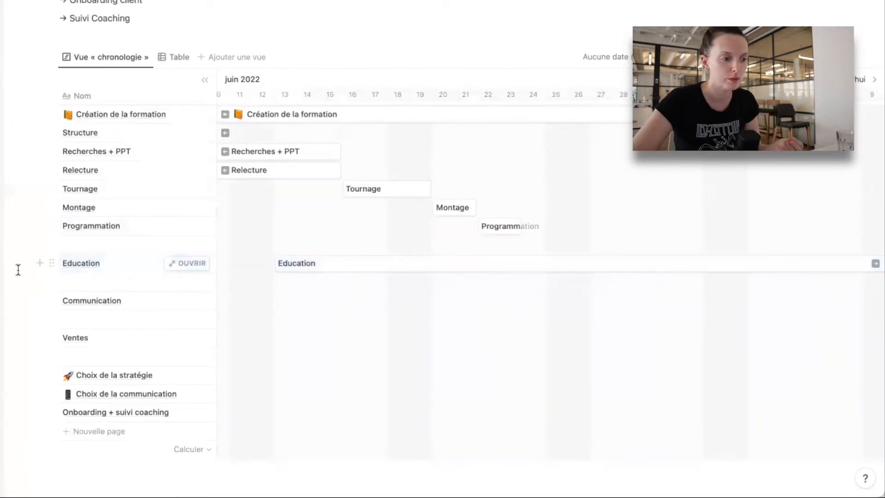
{"action": "left_click", "coordinate": [122, 259]}
{"action": "type", "text": "("}
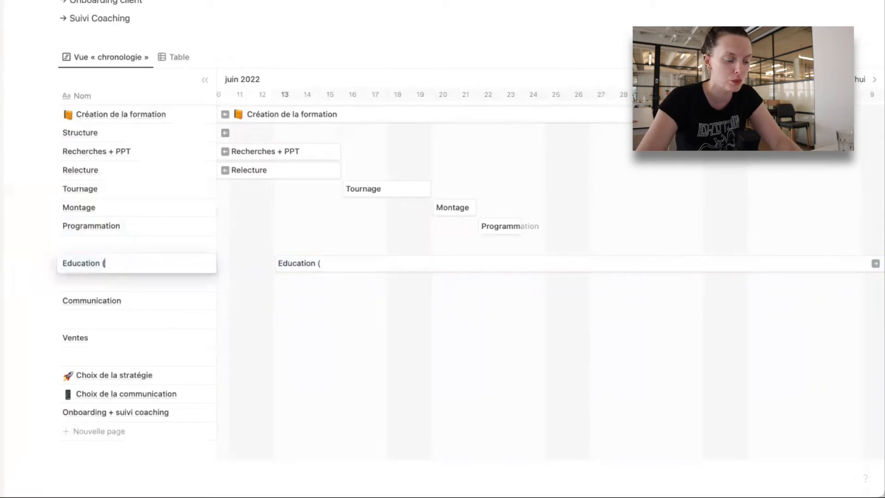
{"action": "type", "text": "4 semaines)"}
{"action": "key", "text": "Escape"}
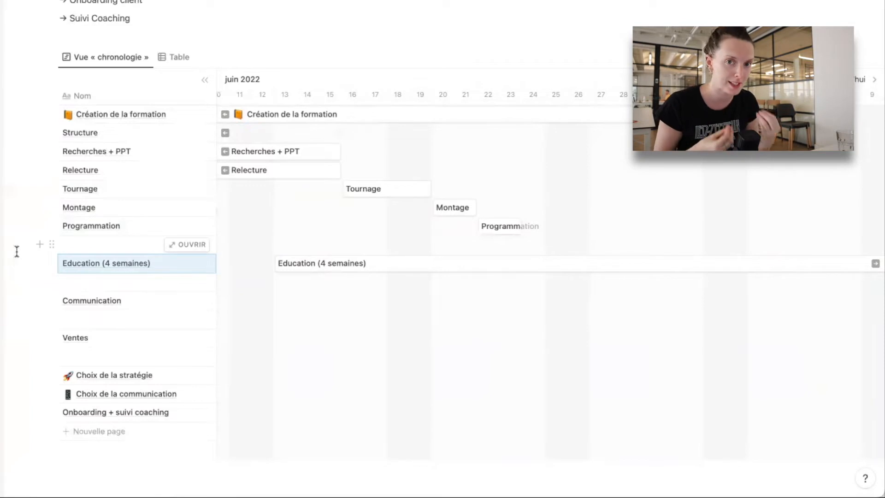
- Add entries named Création de contenu Instagram, Création de contenu YouTube and Mailing directly below Education (4 semaines)
{"action": "left_click", "coordinate": [87, 281]}
{"action": "type", "text": "Cre"}
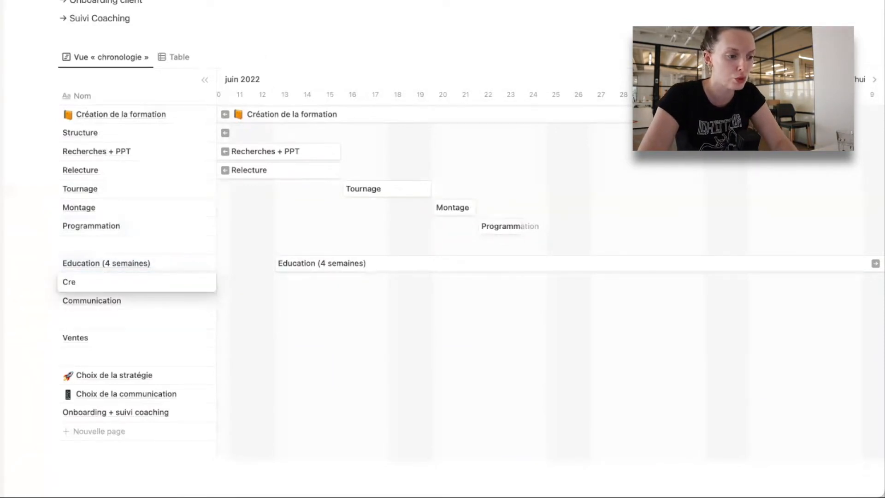
{"action": "type", "text": "ation de contenu Instagram"}
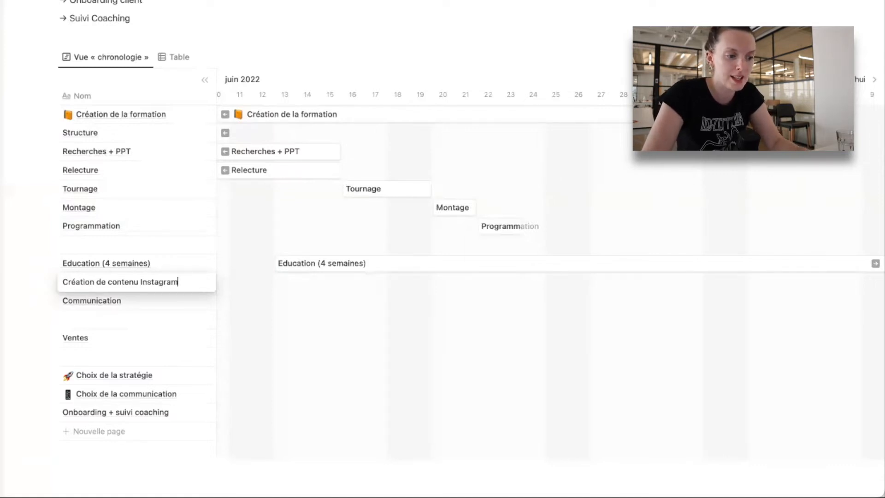
{"action": "key", "text": "Return"}
{"action": "type", "text": "Création de"}
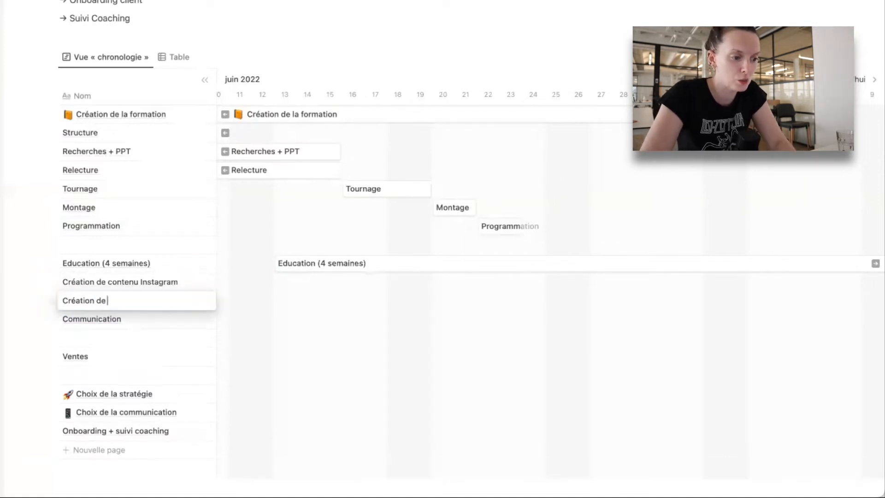
{"action": "type", "text": " contenu YouTube"}
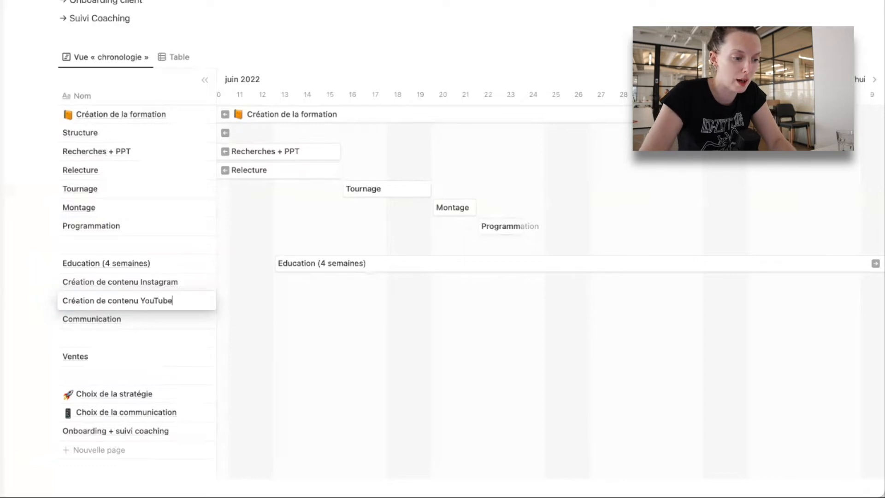
{"action": "key", "text": "Return"}
{"action": "type", "text": "Mailing"}
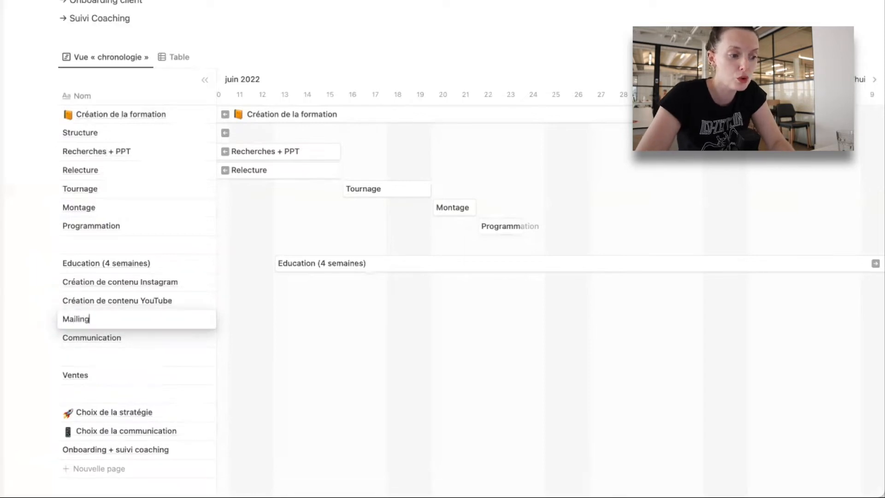
{"action": "key", "text": "Escape"}
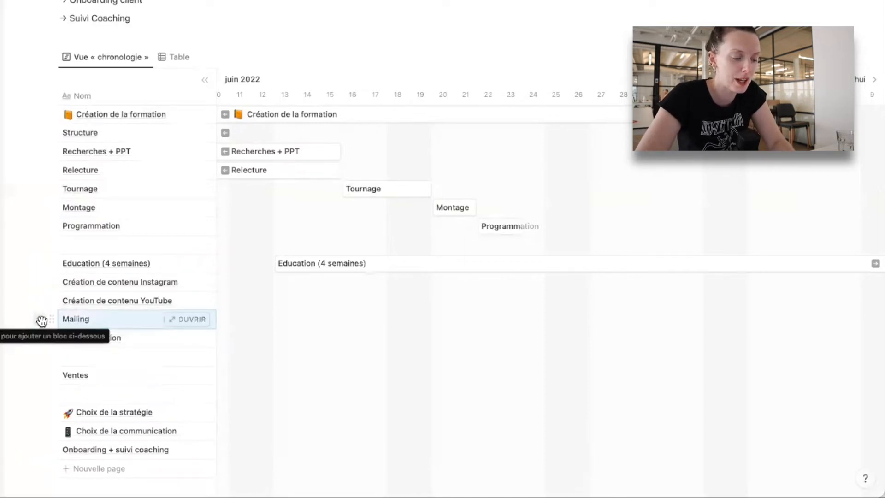
- Insert a Podcast page below Mailing, followed by a blank row before Communication
{"action": "left_click", "coordinate": [42, 321]}
{"action": "left_click", "coordinate": [97, 336]}
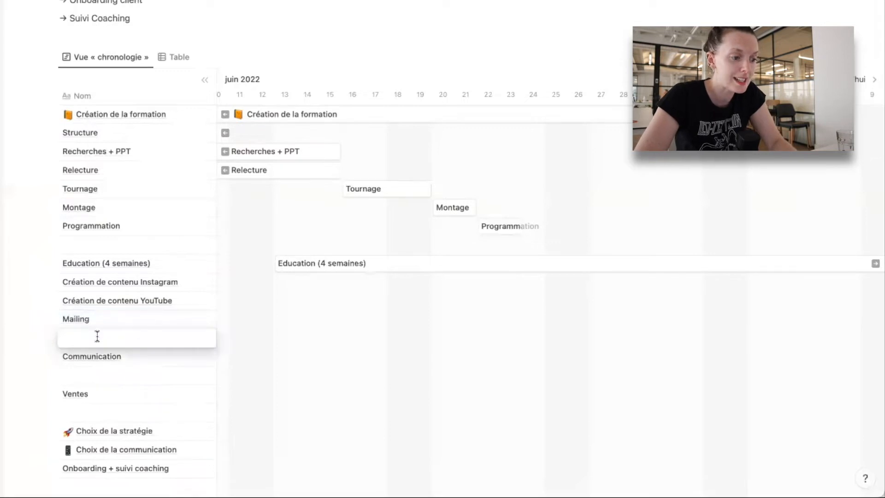
{"action": "type", "text": "Podcast"}
{"action": "key", "text": "Escape"}
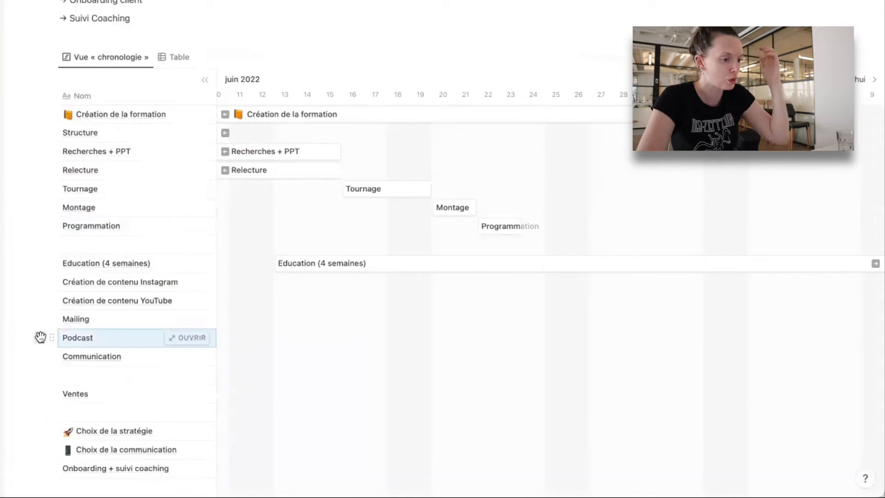
{"action": "left_click", "coordinate": [40, 338]}
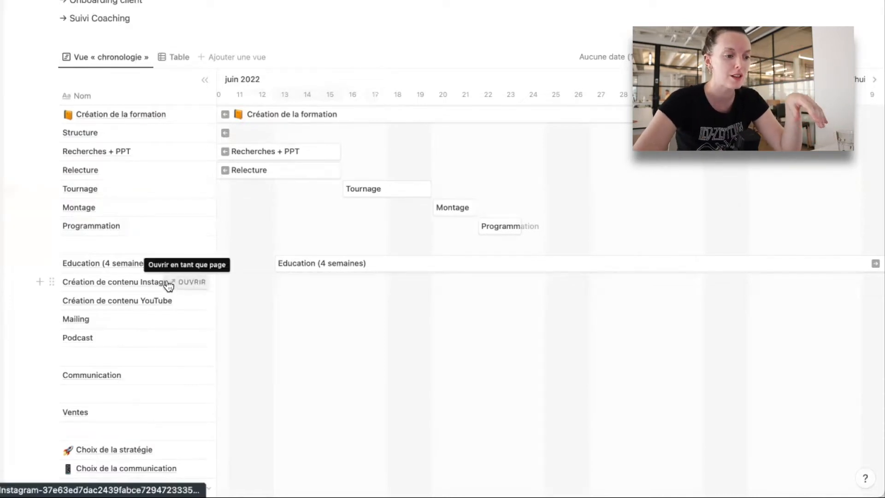
- Rename the Podcast page under Education as Podcast (interview)
{"action": "left_click", "coordinate": [109, 282]}
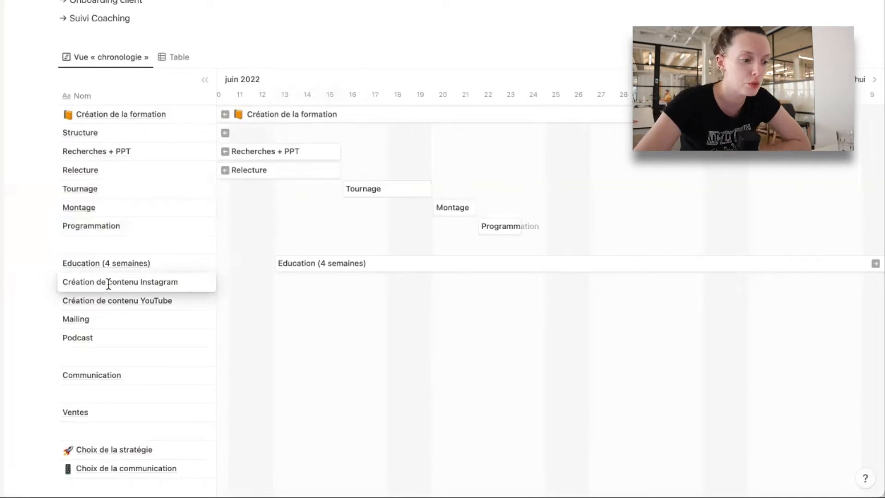
{"action": "key", "text": "Escape"}
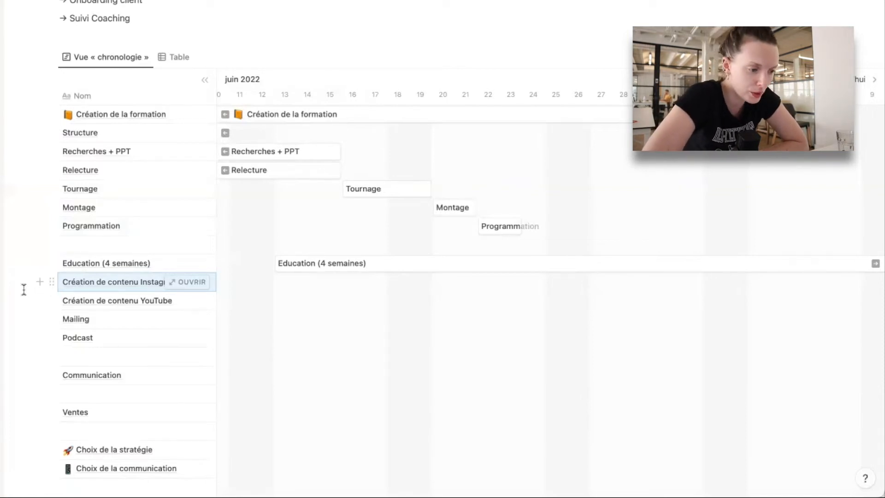
{"action": "left_click", "coordinate": [132, 339]}
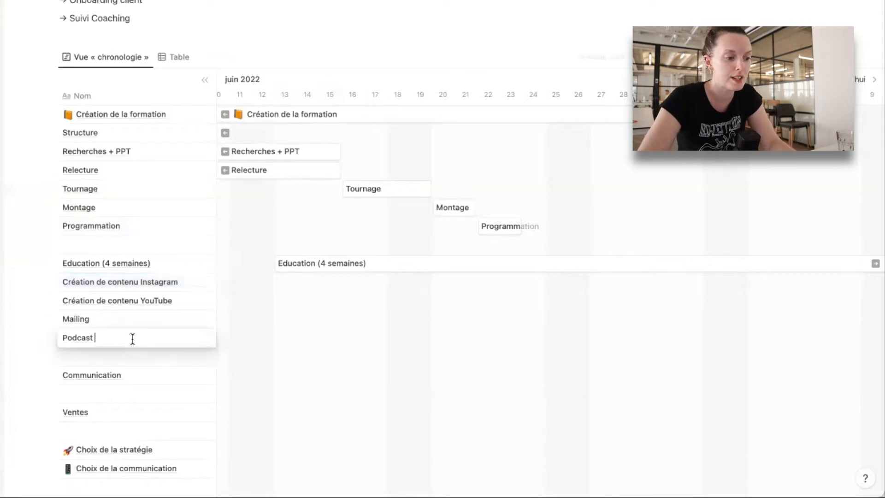
{"action": "type", "text": "(interview)"}
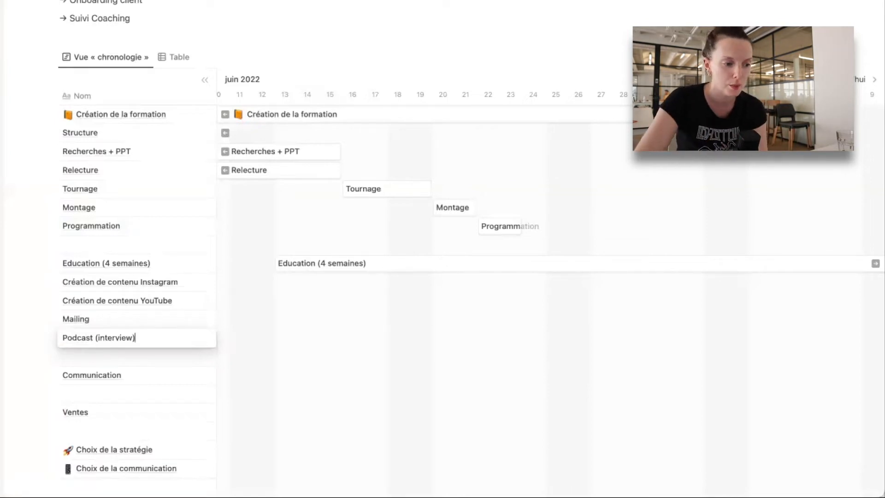
{"action": "key", "text": "Escape"}
- Rename the Mailing page under Education as Mailing (story telling + expertise)
{"action": "left_click", "coordinate": [135, 318]}
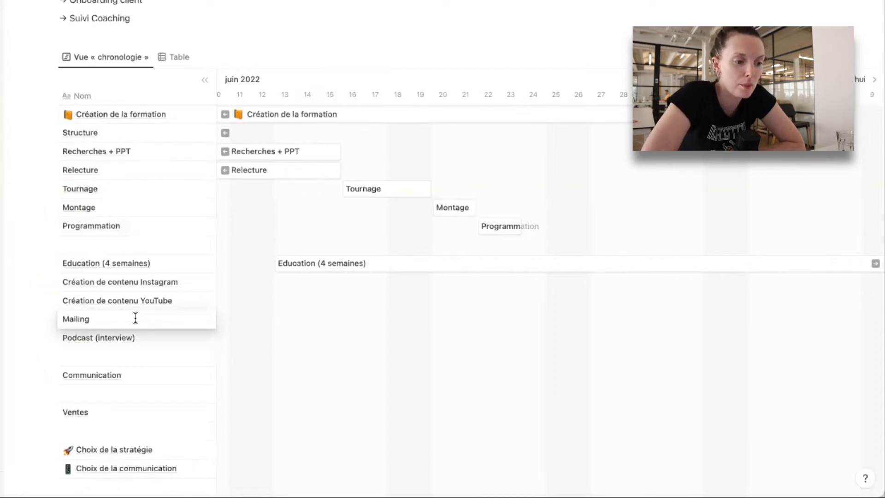
{"action": "type", "text": "("}
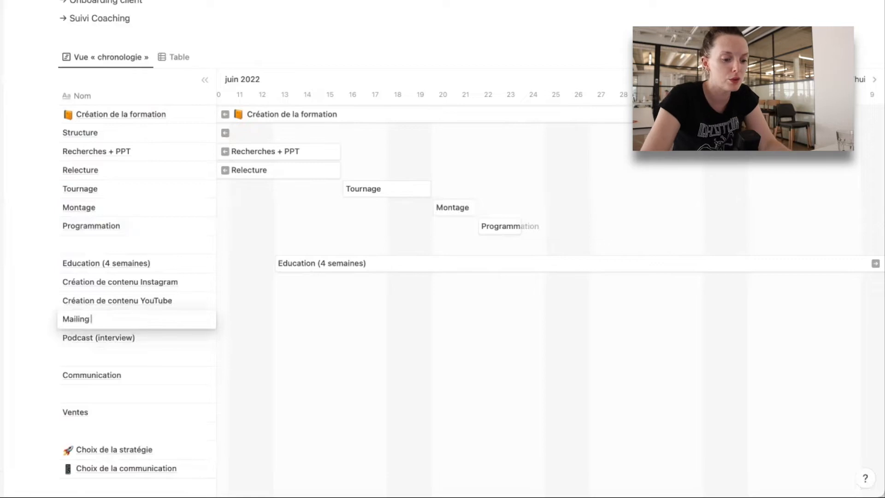
{"action": "type", "text": "story"}
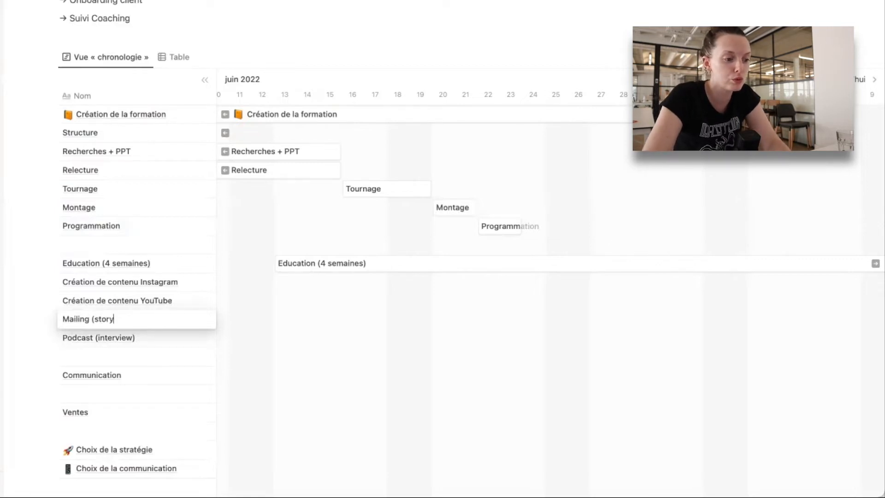
{"action": "type", "text": " telling"}
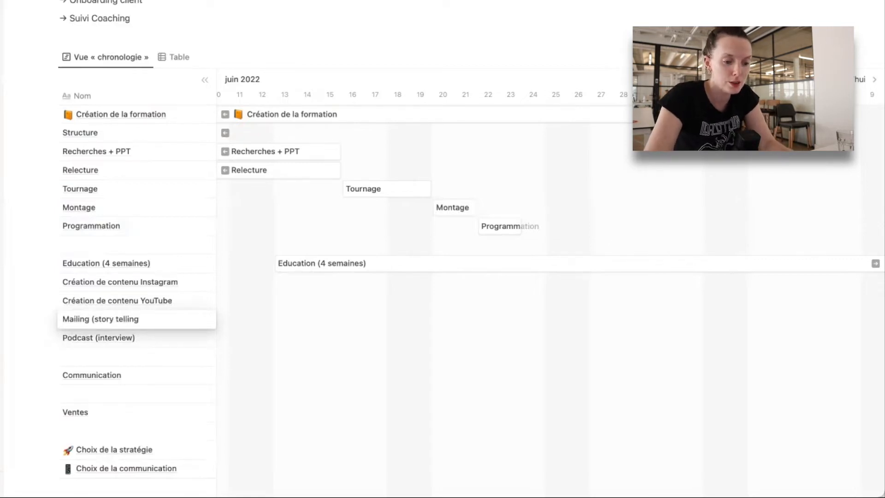
{"action": "type", "text": " + ex"}
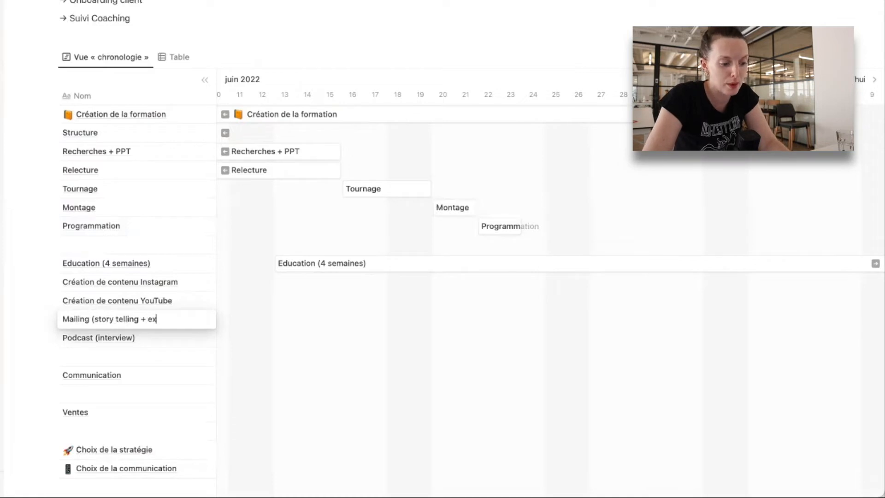
{"action": "type", "text": "pertise)"}
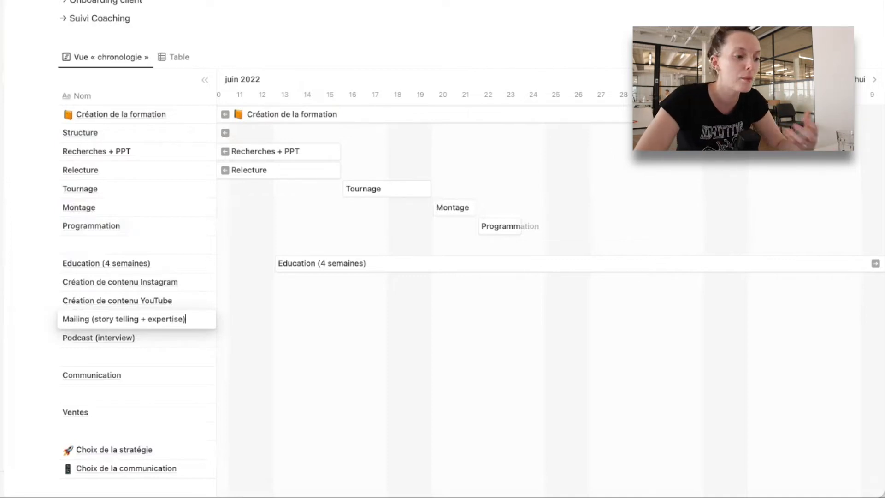
{"action": "key", "text": "Escape"}
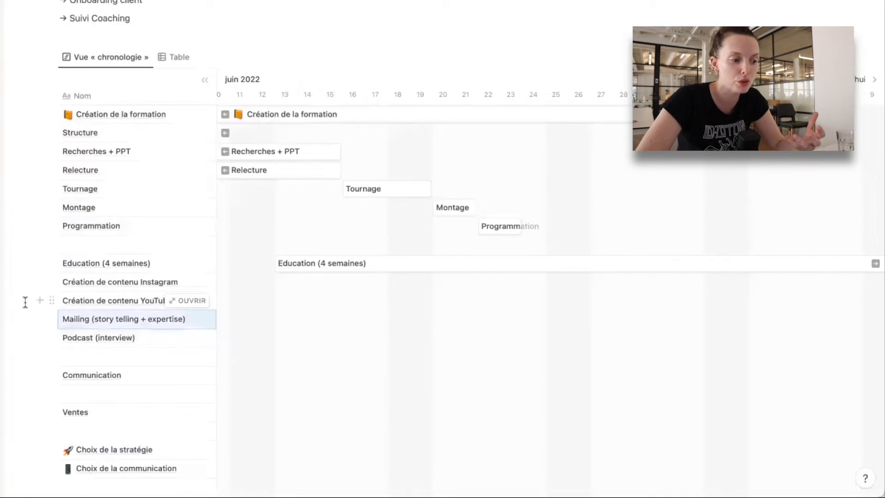
{"action": "left_click", "coordinate": [14, 303]}
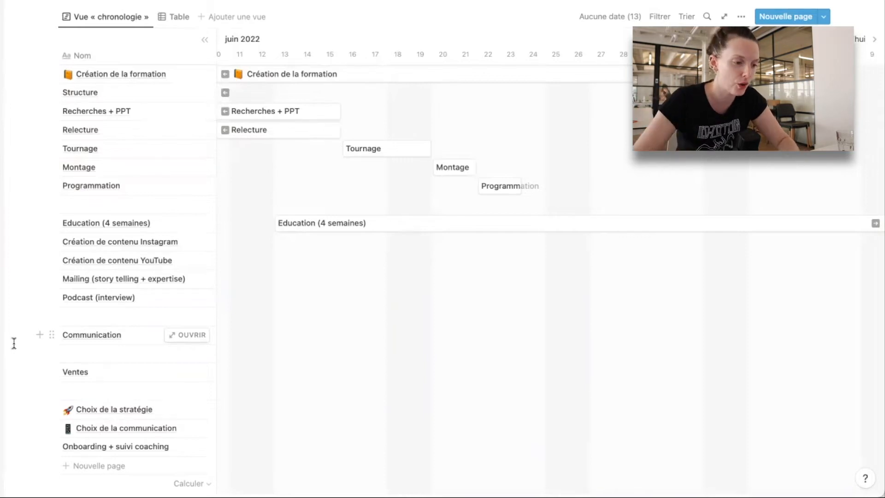
- Schedule the Communication phase on the timeline from 14 to 22 July
{"action": "scroll", "coordinate": [26, 322], "scroll_direction": "down", "scroll_amount": 1}
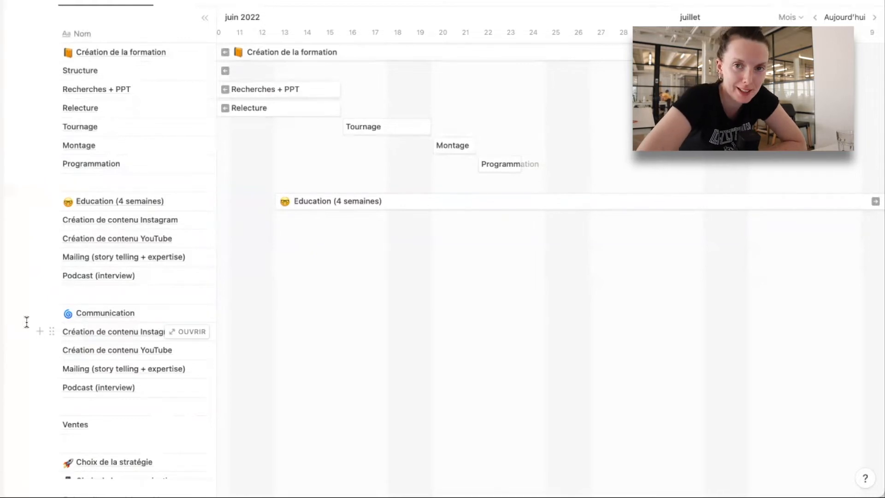
{"action": "scroll", "coordinate": [316, 308], "scroll_direction": "right", "scroll_amount": 10}
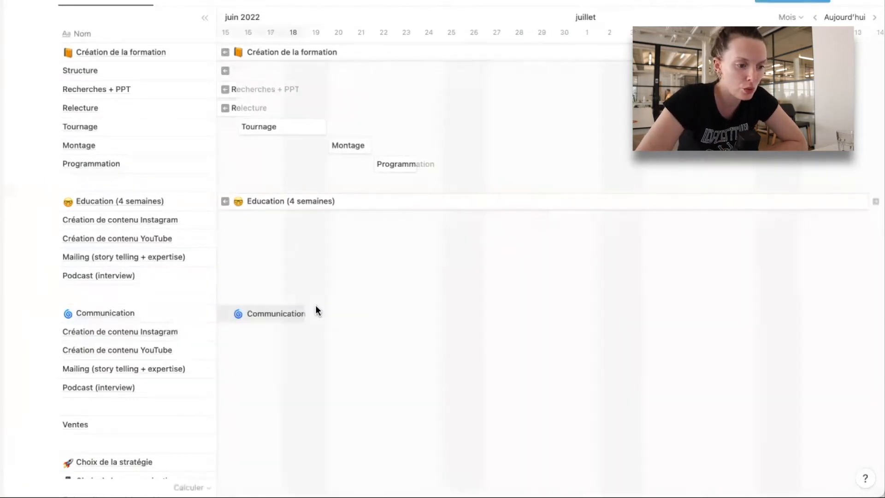
{"action": "scroll", "coordinate": [317, 310], "scroll_direction": "right", "scroll_amount": 5}
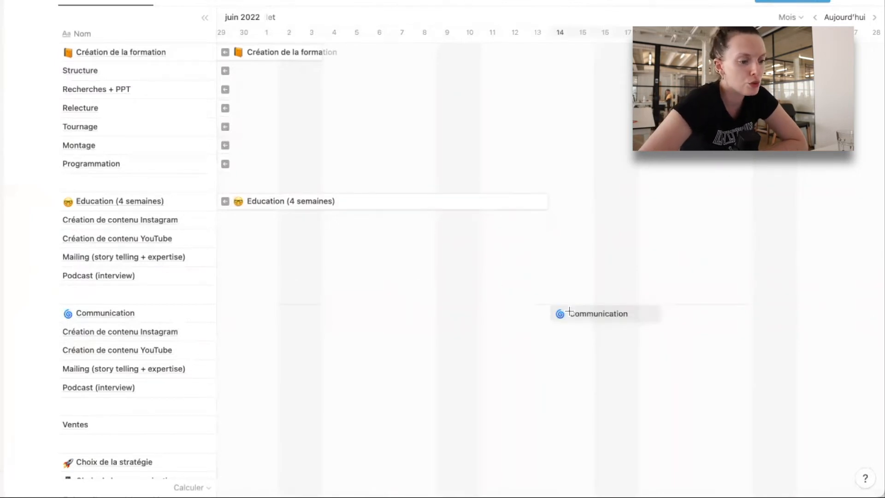
{"action": "left_click", "coordinate": [570, 313]}
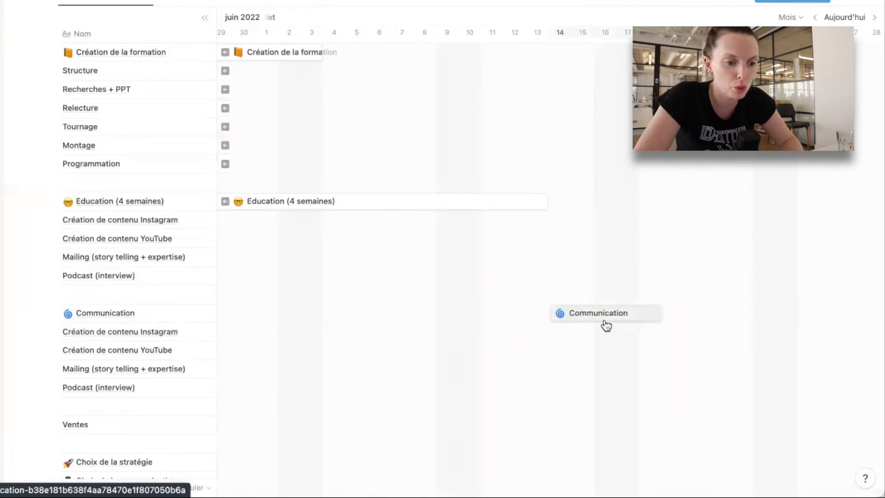
{"action": "left_click_drag", "start_coordinate": [661, 314], "coordinate": [752, 314]}
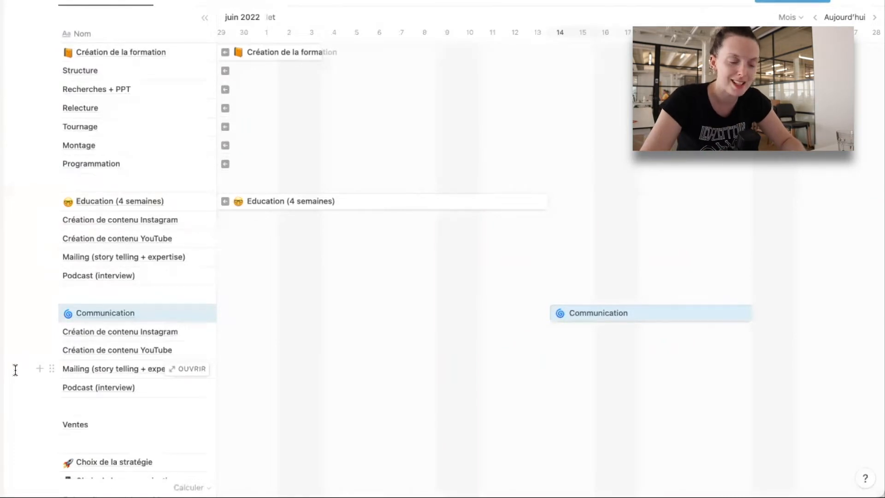
- Rename the Communication page as Communication (focus Stratégie)
{"action": "left_click", "coordinate": [118, 314]}
{"action": "type", "text": "(focus Stra"}
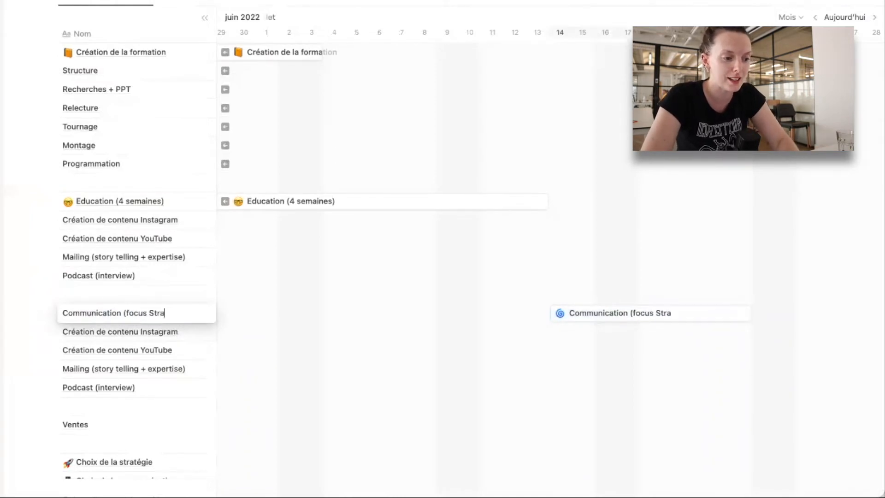
{"action": "type", "text": "tégie)"}
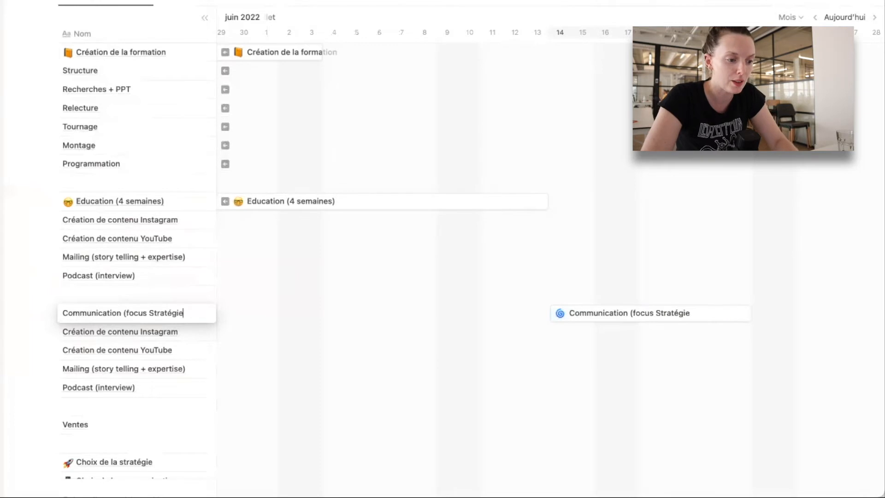
{"action": "key", "text": "Escape"}
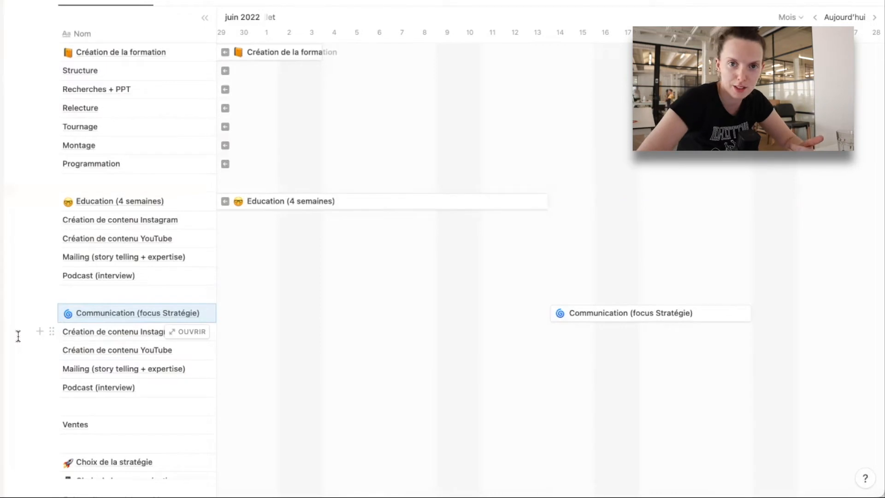
- Move Choix de la stratégie directly above Communication (focus Stratégie) and insert a blank row between them
{"action": "scroll", "coordinate": [19, 337], "scroll_direction": "down", "scroll_amount": 2}
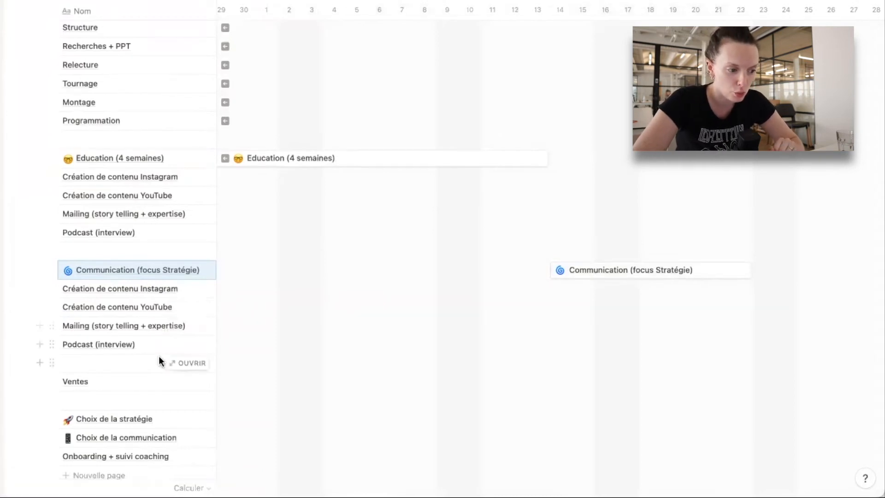
{"action": "scroll", "coordinate": [278, 331], "scroll_direction": "left", "scroll_amount": 4}
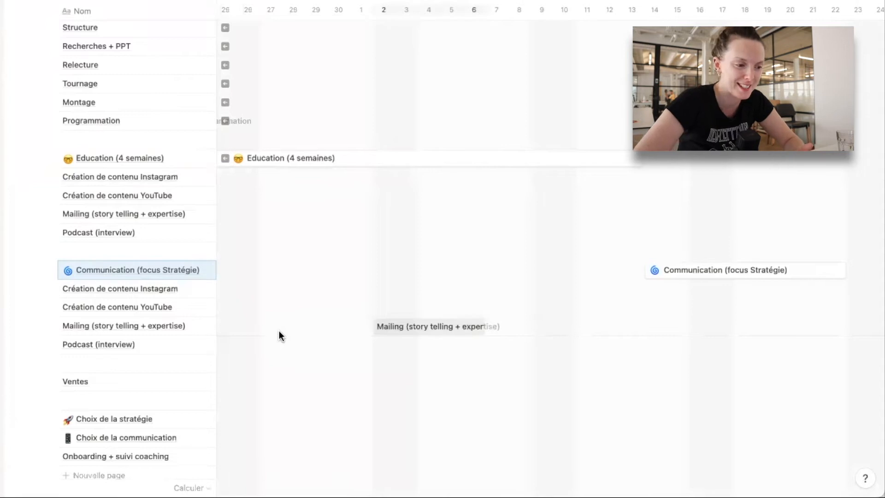
{"action": "left_click_drag", "start_coordinate": [52, 420], "coordinate": [48, 260]}
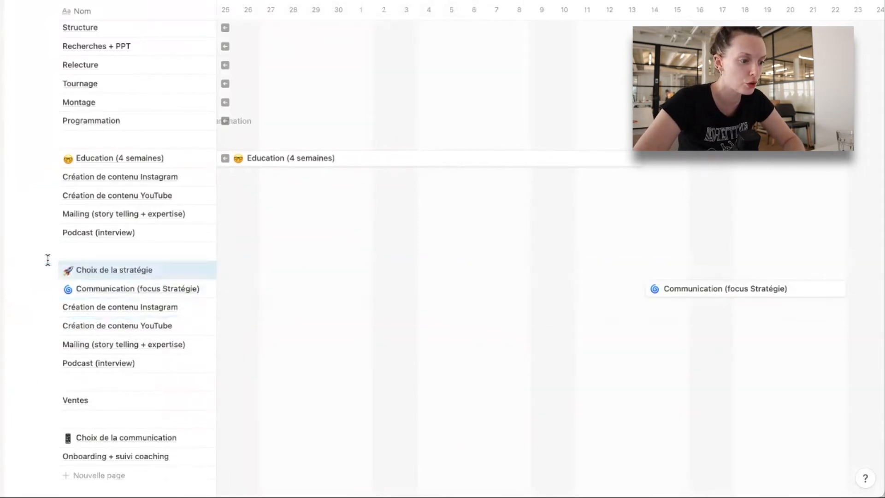
{"action": "left_click", "coordinate": [40, 270]}
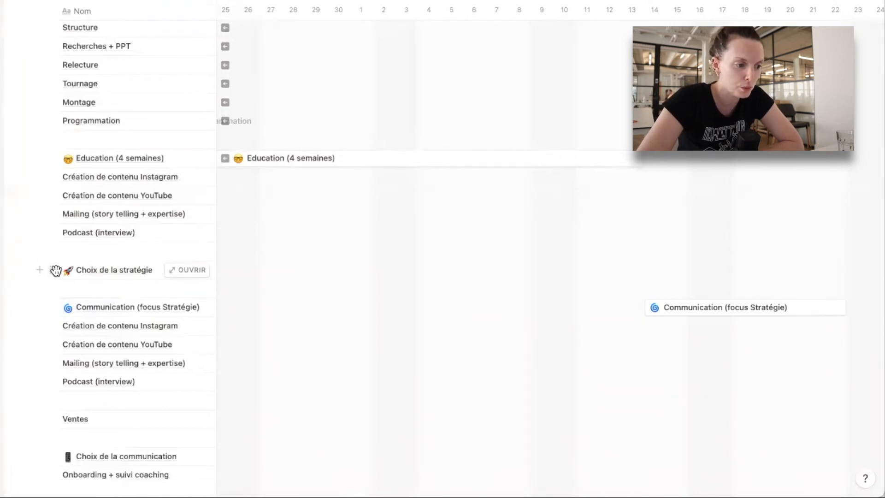
- Add an entry named Création de la stratégie (script, tournage, montage, hébergement) directly below Choix de la stratégie
{"action": "left_click", "coordinate": [40, 270]}
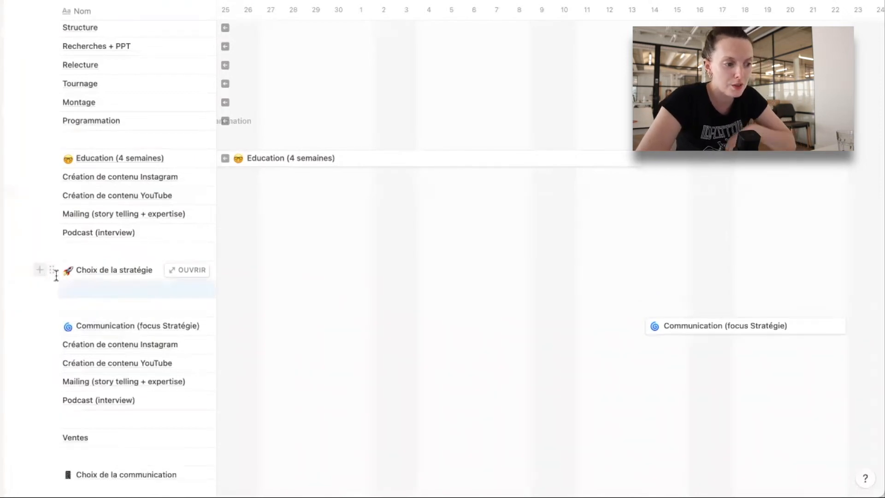
{"action": "type", "text": "Création de la stratégie"}
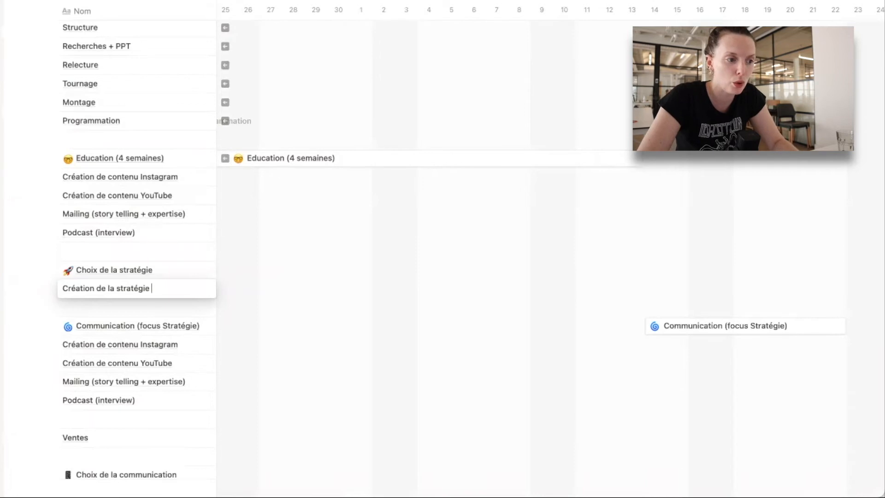
{"action": "type", "text": "(script, tournage, montage, hébergement)"}
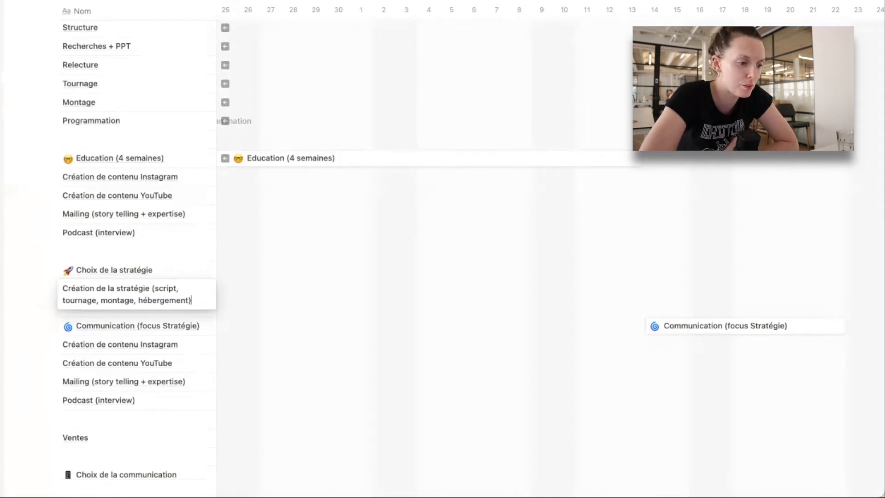
{"action": "key", "text": "Escape"}
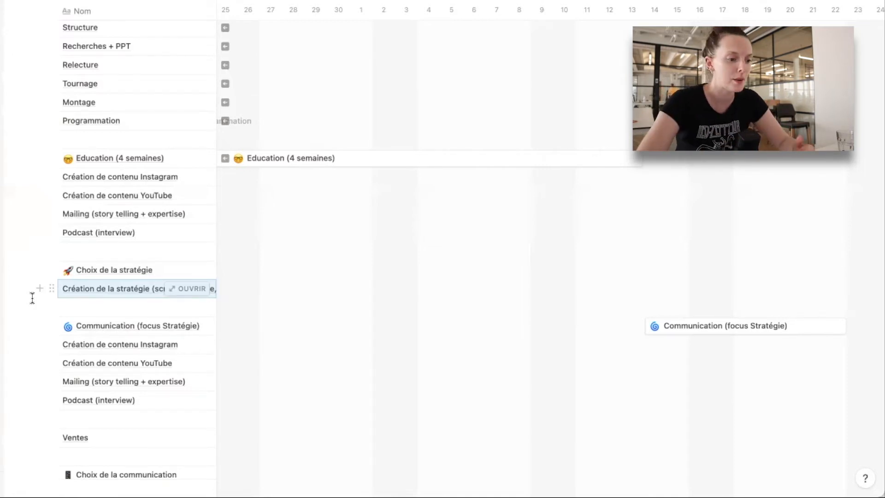
- Schedule Choix de la stratégie on the timeline from 24 to 26 June
{"action": "scroll", "coordinate": [314, 288], "scroll_direction": "left", "scroll_amount": 10}
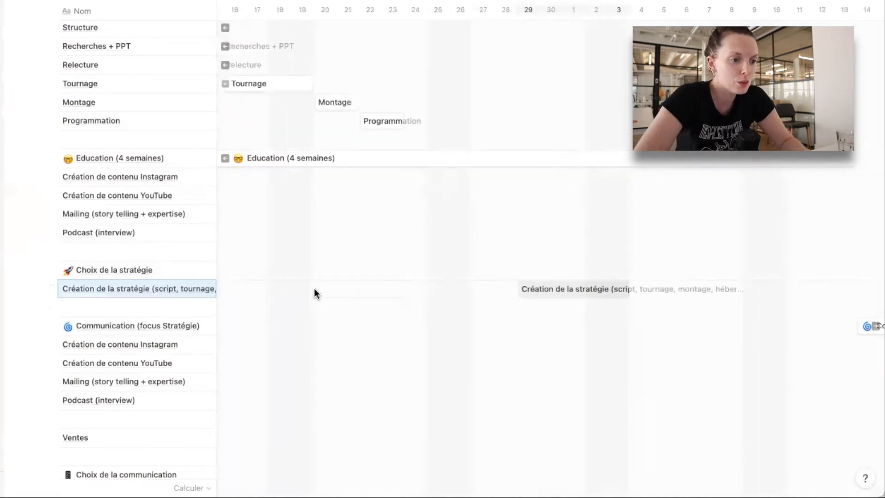
{"action": "scroll", "coordinate": [314, 289], "scroll_direction": "left", "scroll_amount": 10}
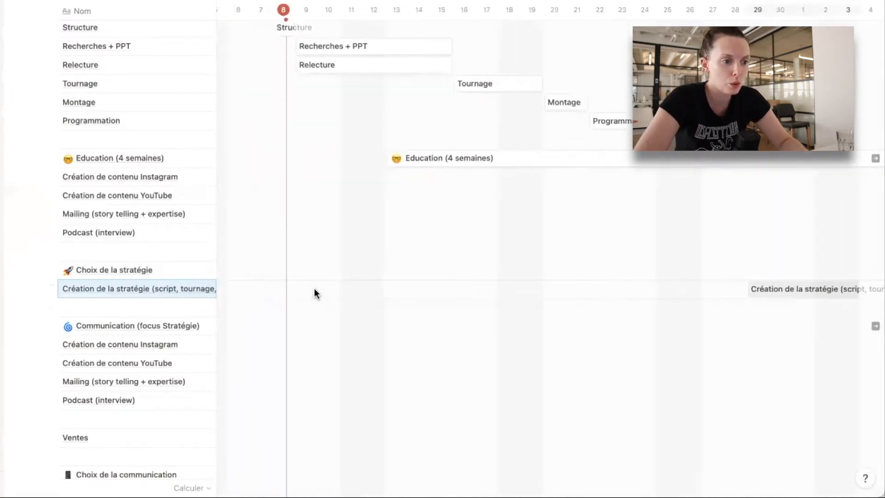
{"action": "scroll", "coordinate": [314, 288], "scroll_direction": "up", "scroll_amount": 3}
{"action": "scroll", "coordinate": [314, 288], "scroll_direction": "right", "scroll_amount": 2}
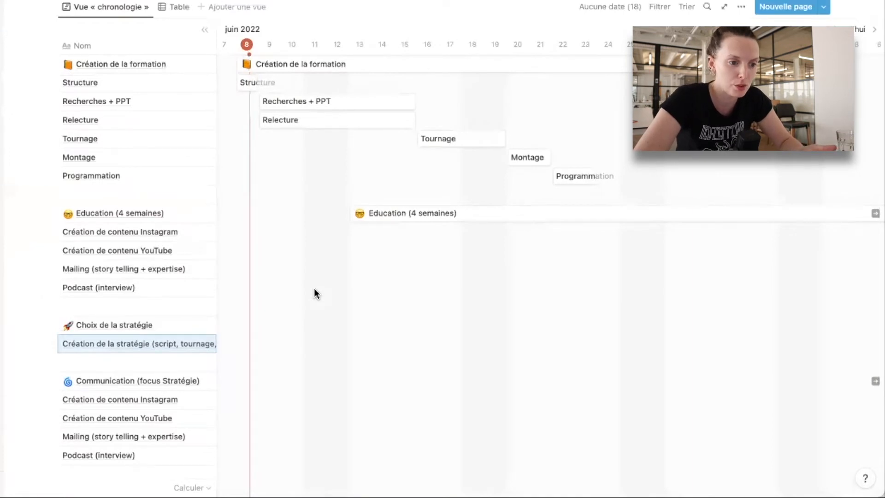
{"action": "scroll", "coordinate": [314, 289], "scroll_direction": "right", "scroll_amount": 9}
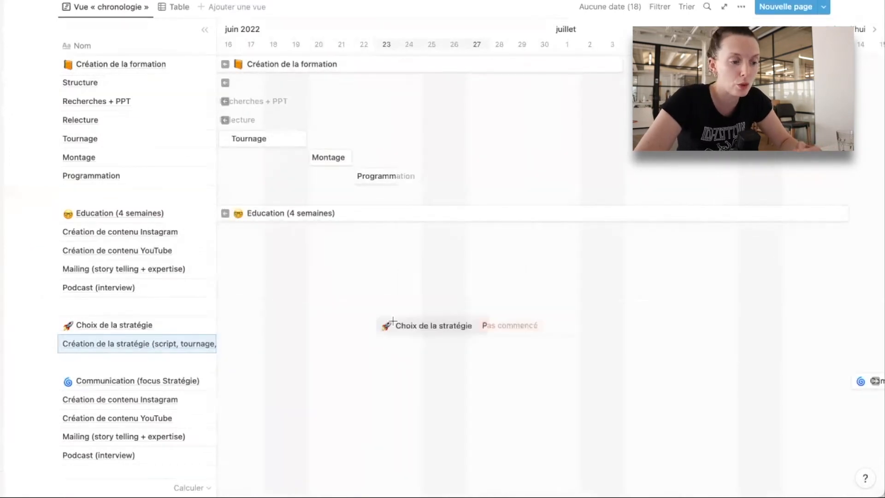
{"action": "scroll", "coordinate": [392, 321], "scroll_direction": "right", "scroll_amount": 4}
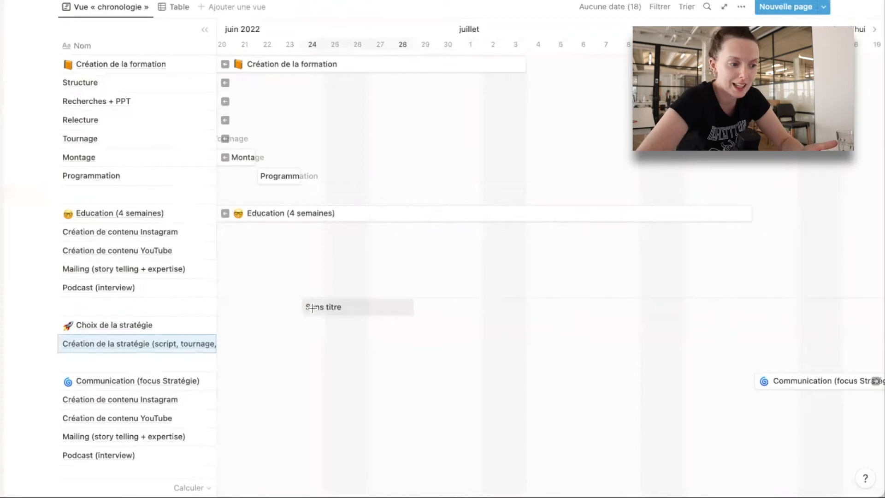
{"action": "left_click", "coordinate": [311, 329]}
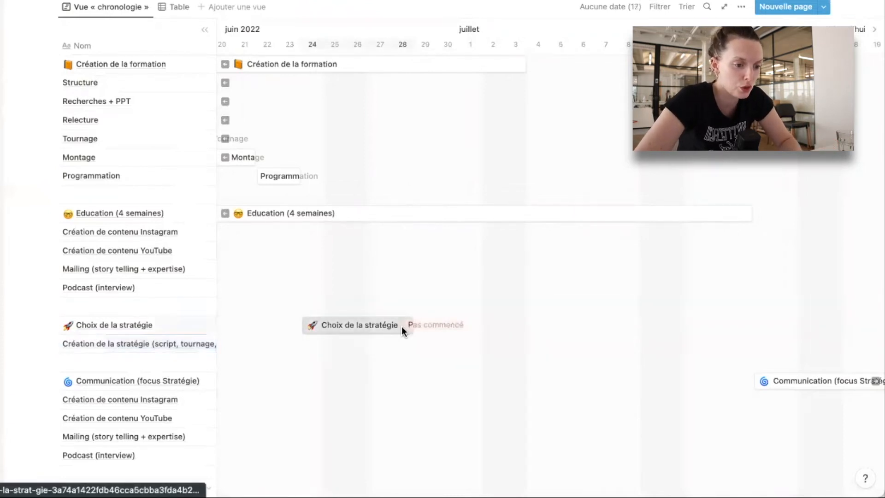
{"action": "left_click_drag", "start_coordinate": [412, 326], "coordinate": [367, 326]}
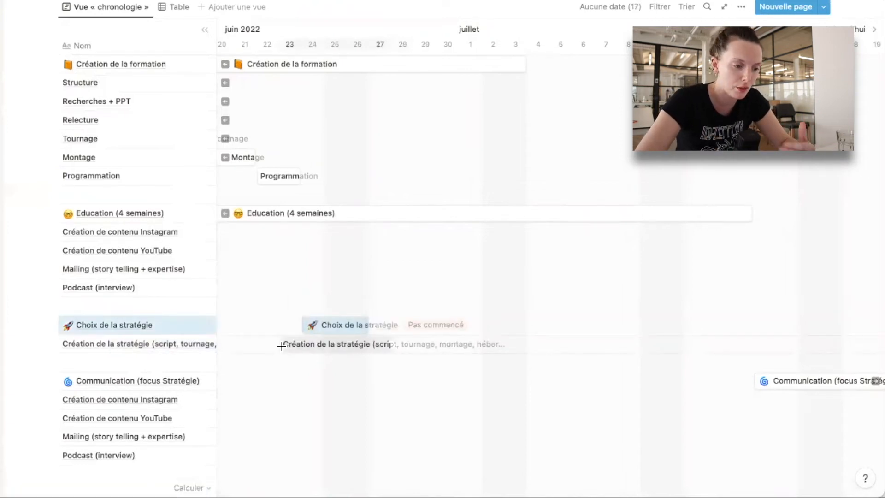
- Schedule the Création de la stratégie entry on the timeline from 27 June to 8 July
{"action": "left_click", "coordinate": [376, 351]}
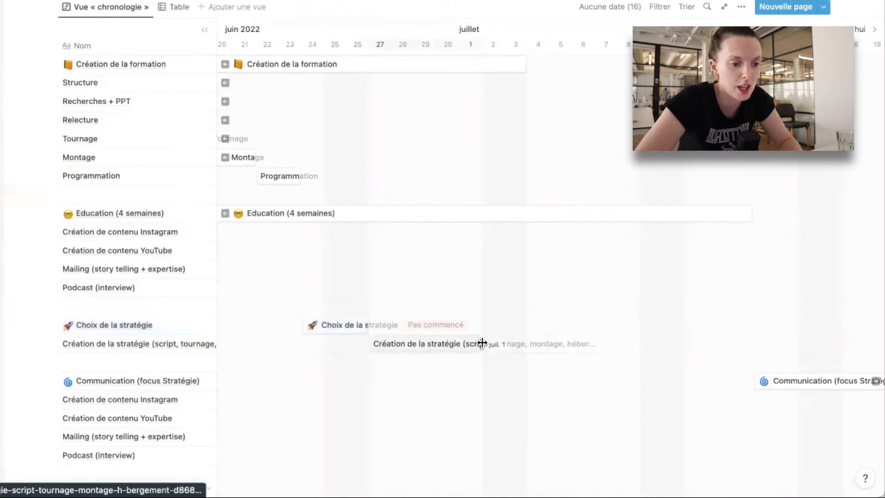
{"action": "left_click_drag", "start_coordinate": [478, 344], "coordinate": [640, 342]}
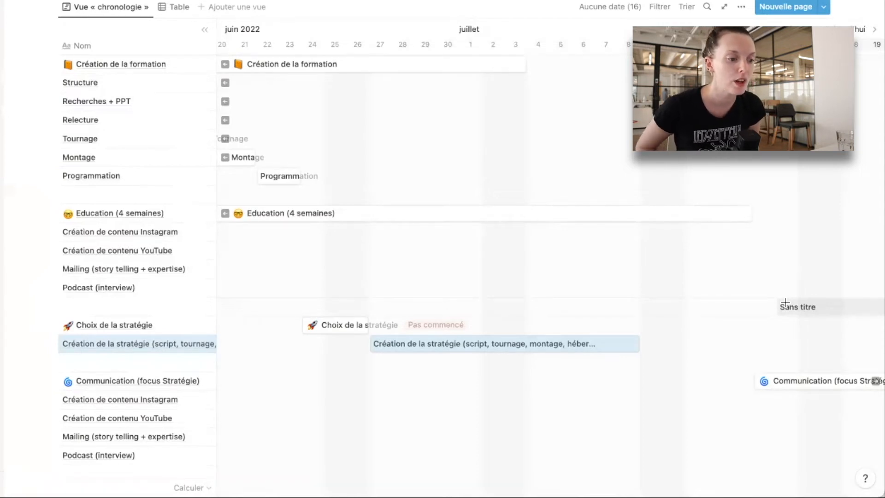
{"action": "left_click", "coordinate": [15, 328]}
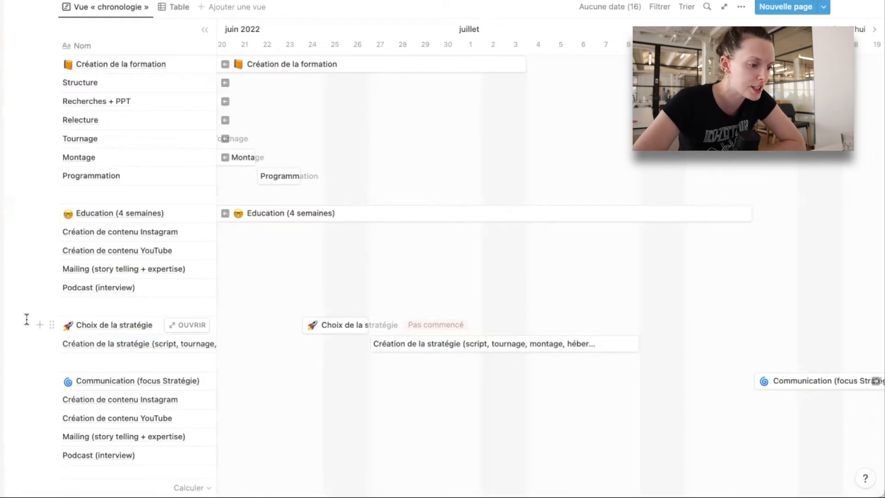
{"action": "scroll", "coordinate": [27, 319], "scroll_direction": "down", "scroll_amount": 3}
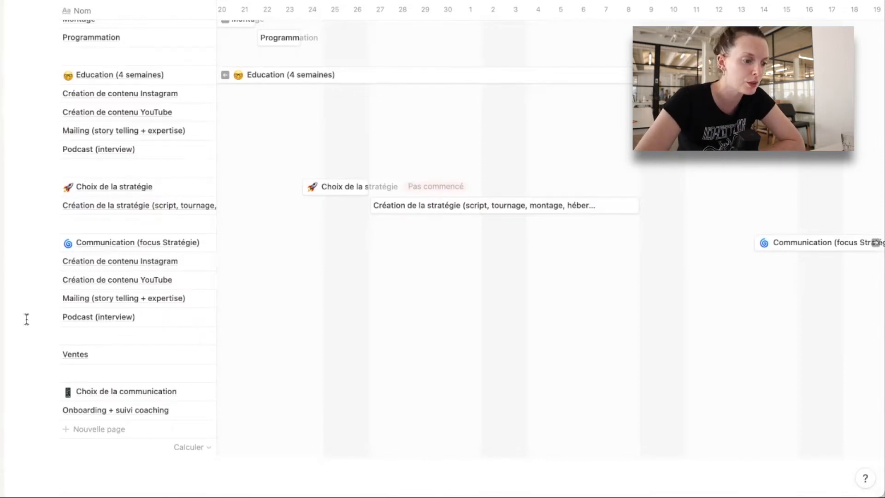
- Add a Stratégie Masterclass entry directly above Ventes and schedule it on the timeline for 22 July only
{"action": "scroll", "coordinate": [288, 321], "scroll_direction": "right", "scroll_amount": 10}
{"action": "scroll", "coordinate": [287, 319], "scroll_direction": "right", "scroll_amount": 1}
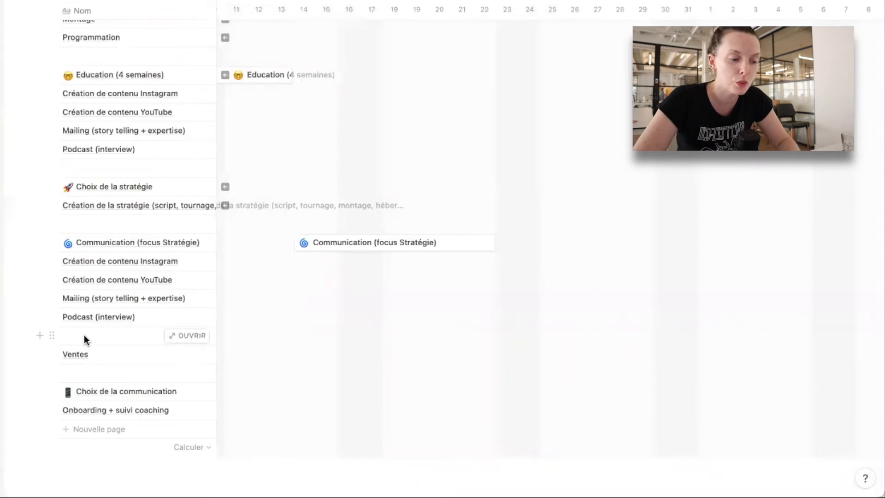
{"action": "left_click", "coordinate": [52, 335]}
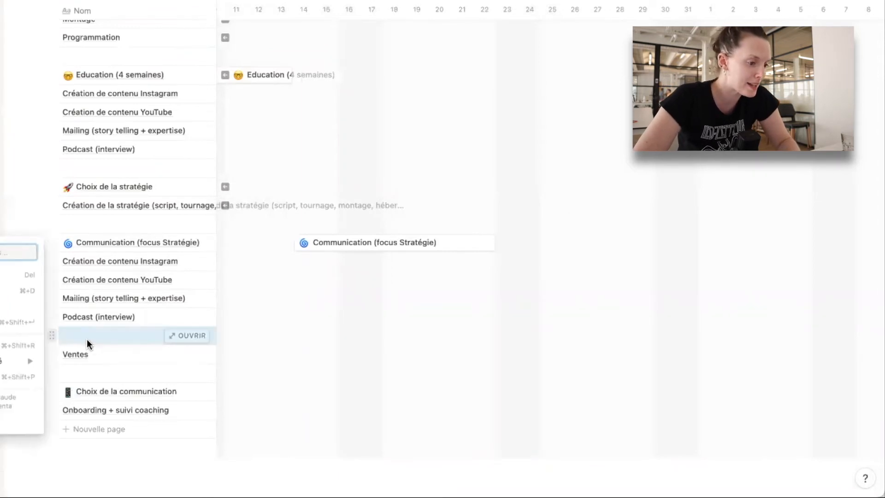
{"action": "key", "text": "Escape"}
{"action": "left_click", "coordinate": [39, 335]}
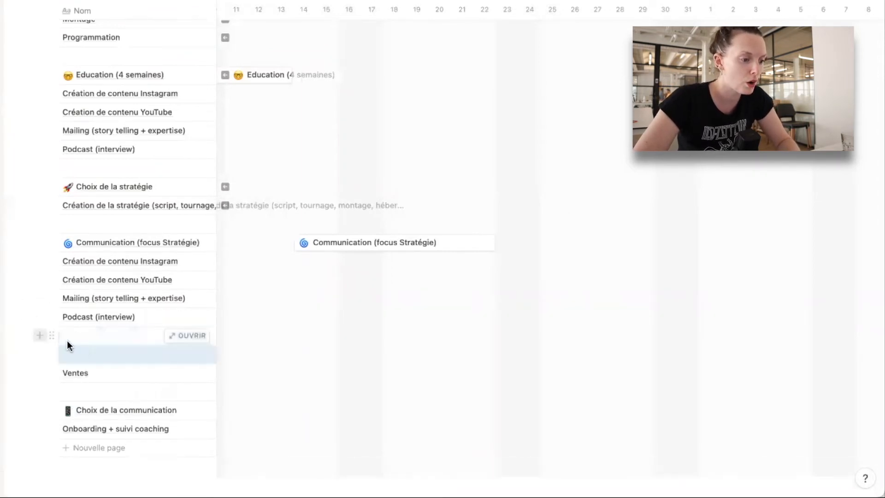
{"action": "left_click", "coordinate": [81, 349]}
{"action": "type", "text": "Strate"}
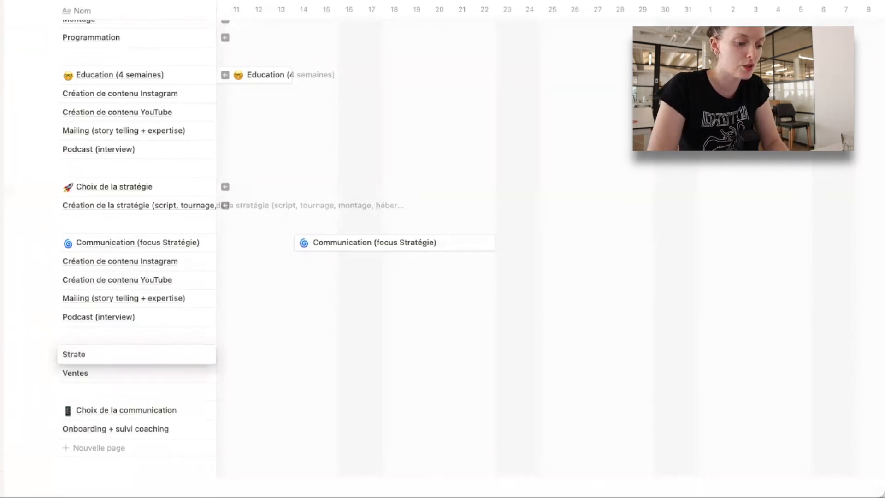
{"action": "type", "text": "2gi"}
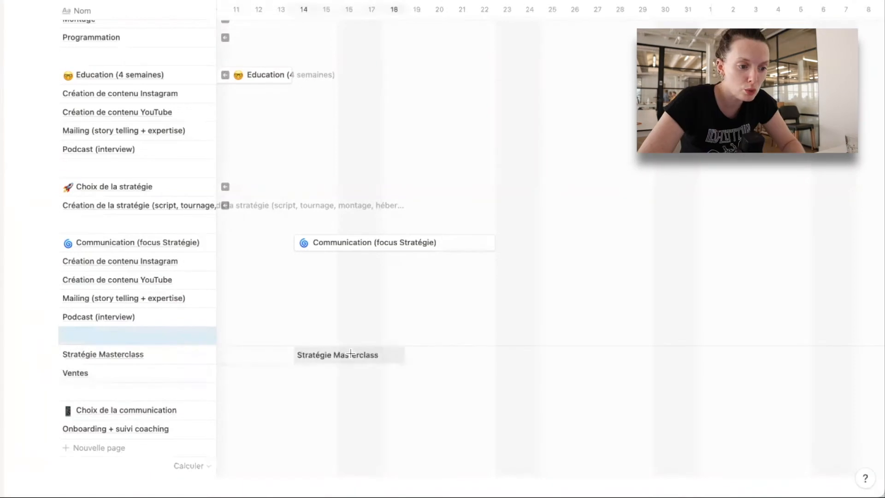
{"action": "left_click", "coordinate": [478, 352]}
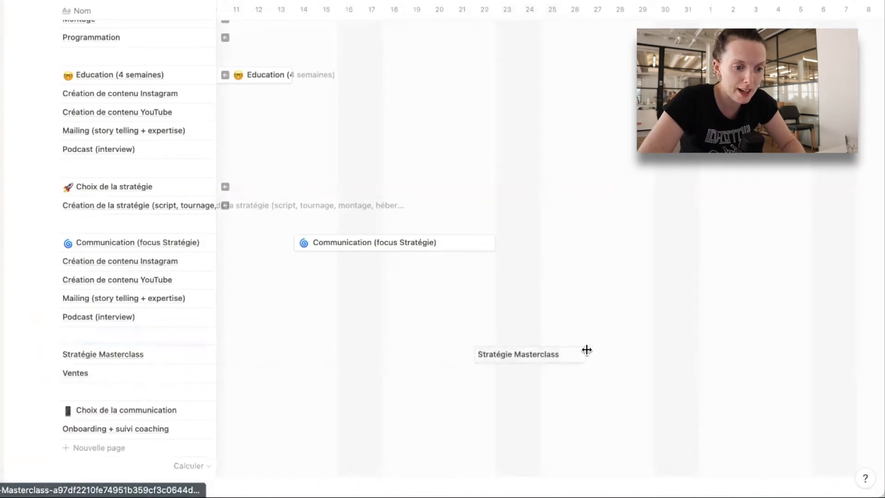
{"action": "left_click_drag", "start_coordinate": [586, 351], "coordinate": [495, 350]}
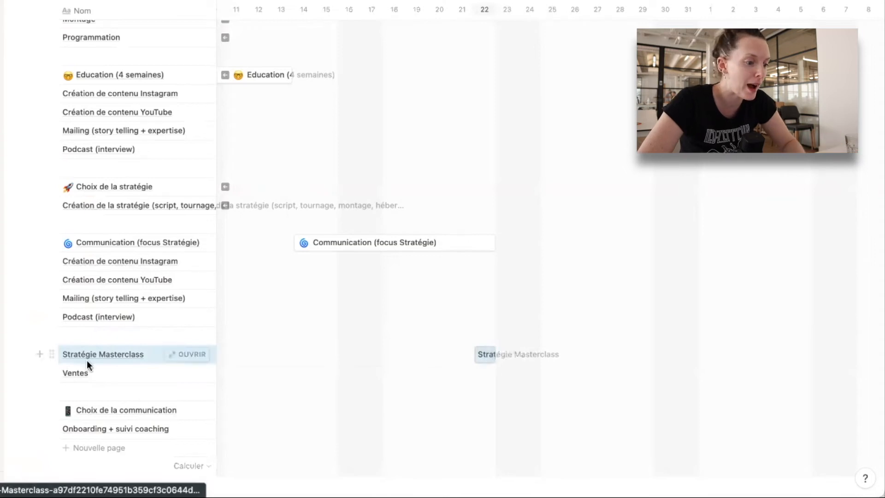
- Insert a blank row above Ventes and schedule Ventes, with a money bag icon, from 23 July to 3 August
{"action": "left_click", "coordinate": [39, 354]}
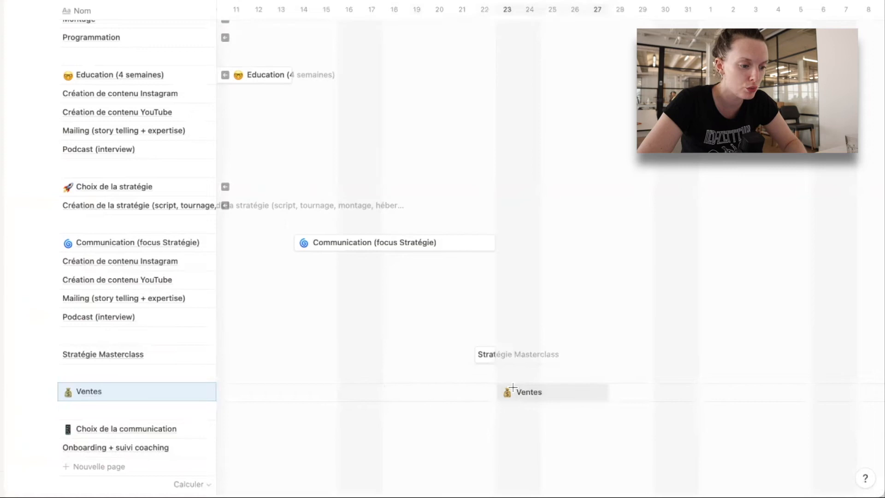
{"action": "left_click", "coordinate": [513, 388]}
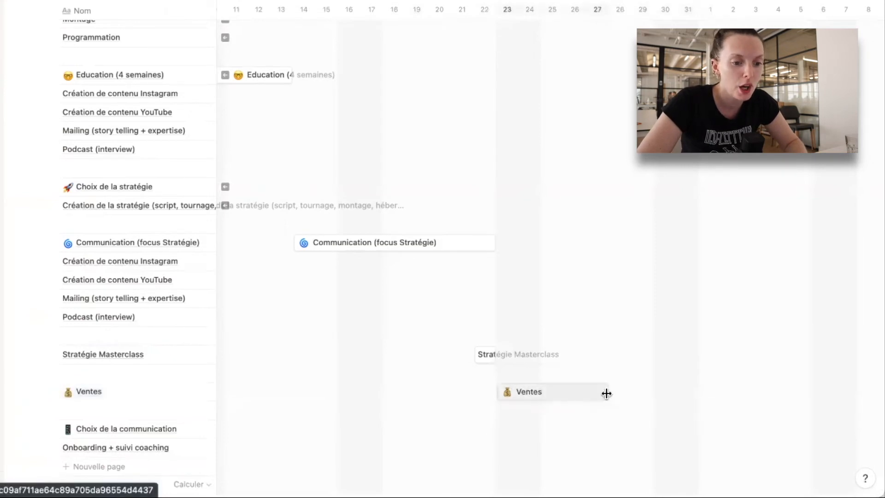
{"action": "left_click_drag", "start_coordinate": [606, 393], "coordinate": [760, 392]}
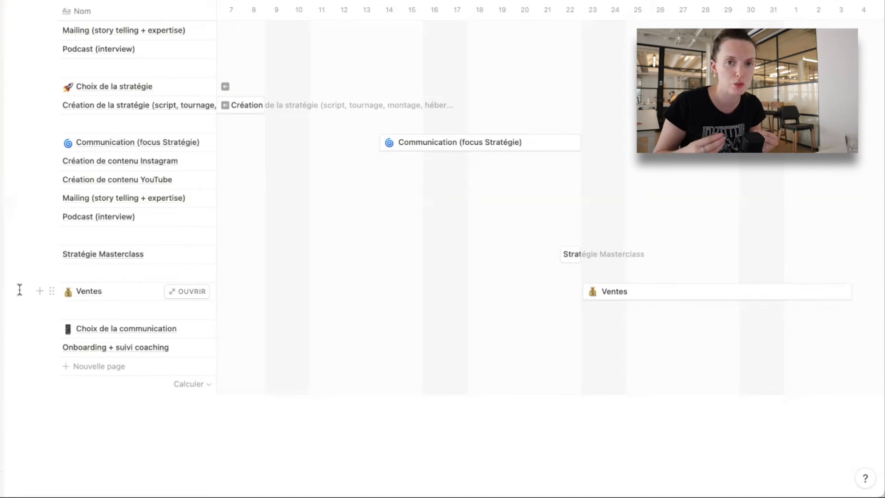
- Add an entry named Annonce de la sortie de votre produit directly below Ventes
{"action": "left_click", "coordinate": [40, 291]}
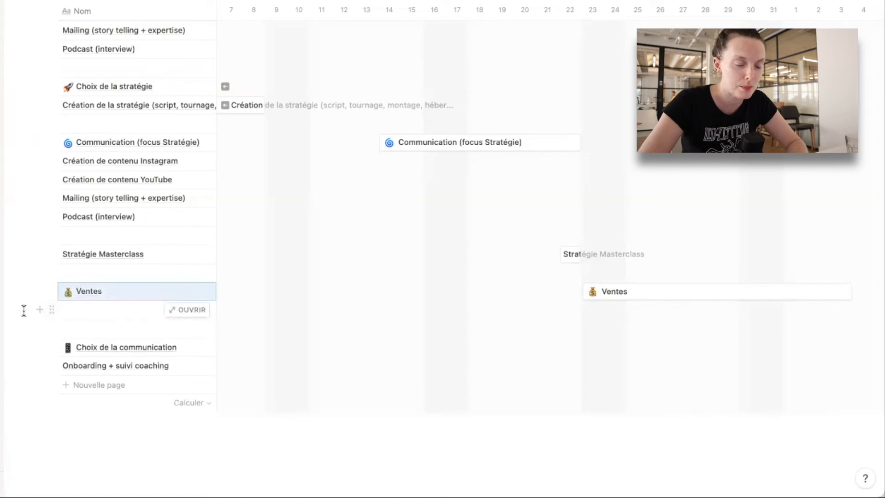
{"action": "left_click", "coordinate": [75, 305]}
{"action": "type", "text": "Annonce"}
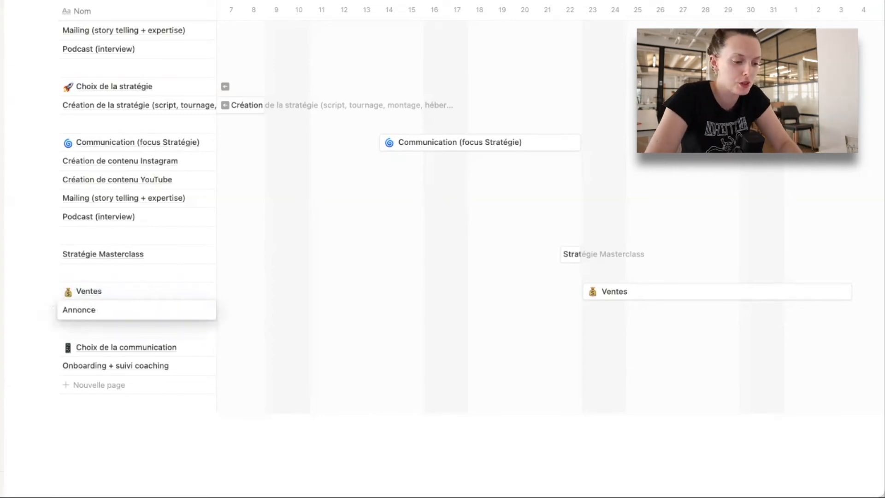
{"action": "type", "text": " de la sortie de votre produit"}
{"action": "key", "text": "Return"}
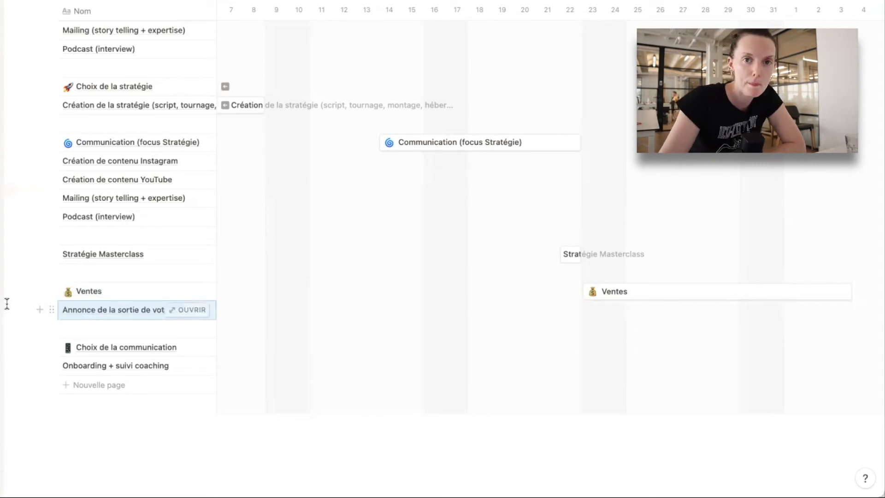
{"action": "left_click", "coordinate": [7, 304]}
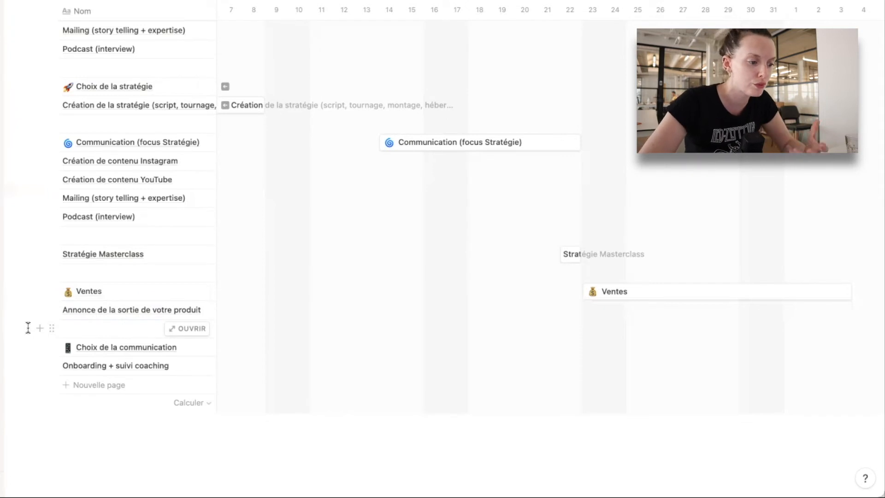
- Name the blank row below Annonce de la sortie de votre produit as Partager votre post en story
{"action": "left_click", "coordinate": [77, 327]}
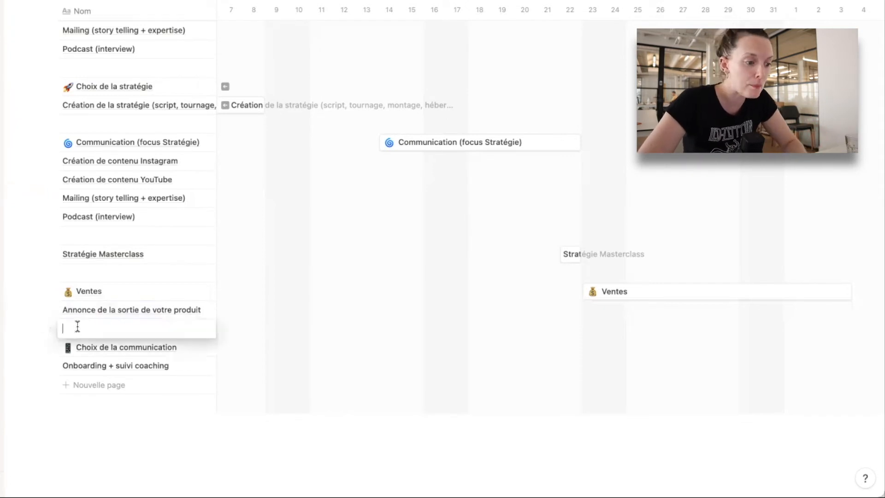
{"action": "type", "text": "Partager votre post en story"}
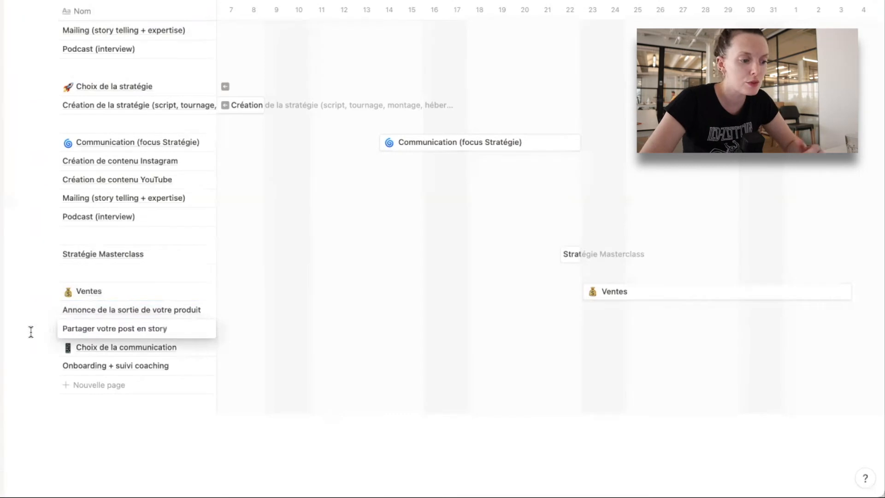
{"action": "key", "text": "Return"}
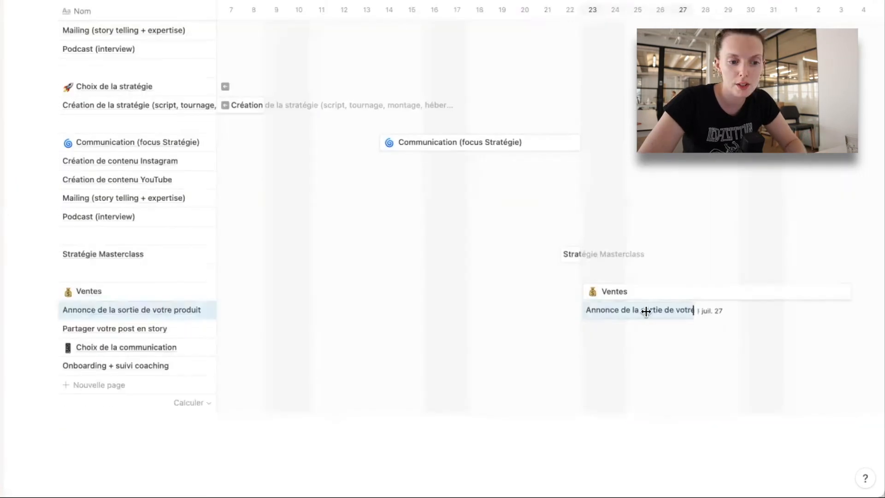
- Schedule Annonce de la sortie de votre produit and Partager votre post en story from 23 to 24 July
{"action": "left_click_drag", "start_coordinate": [643, 311], "coordinate": [624, 311]}
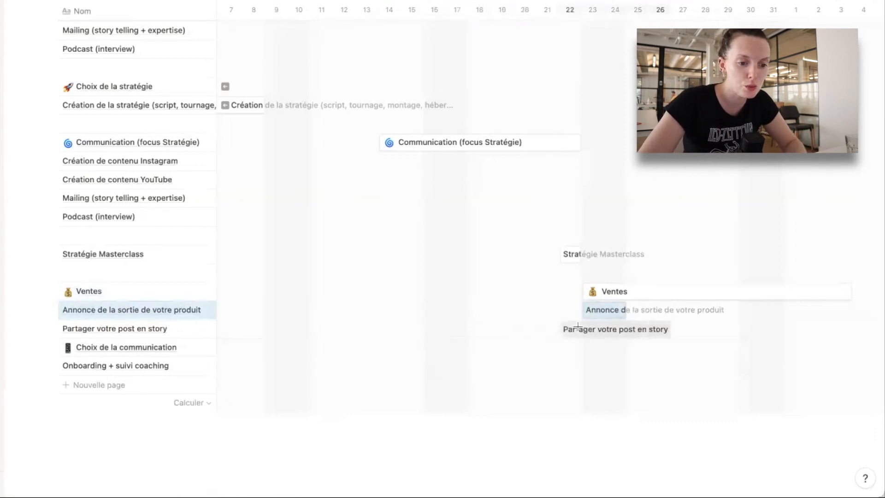
{"action": "left_click", "coordinate": [662, 332]}
{"action": "left_click_drag", "start_coordinate": [693, 329], "coordinate": [626, 327]}
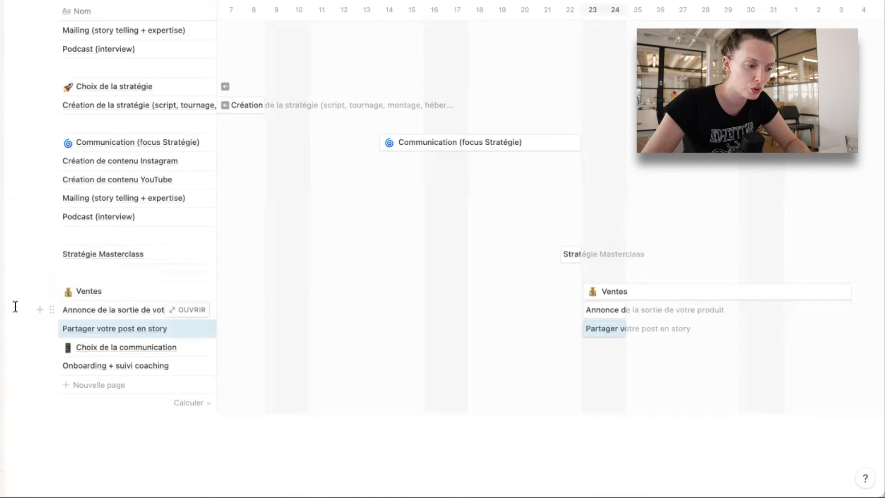
- Add an entry named Contenu de votre produit directly below Partager votre post en story
{"action": "left_click", "coordinate": [39, 329]}
{"action": "type", "text": "Contenu "}
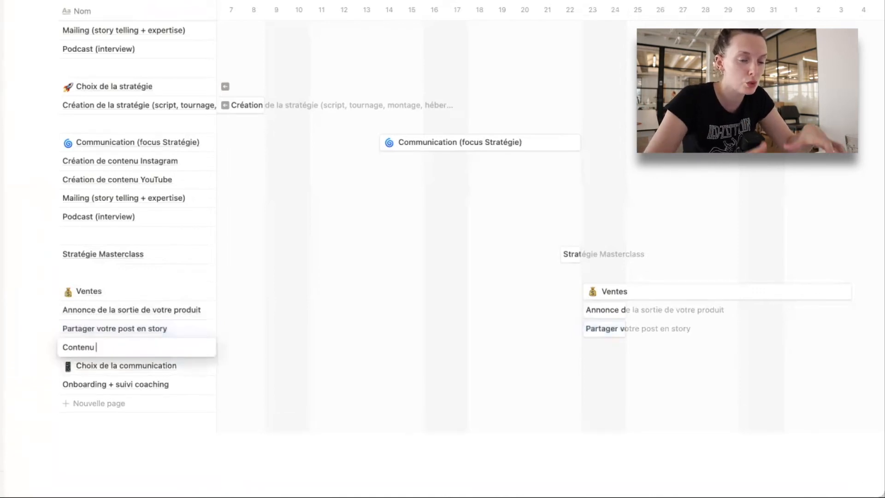
{"action": "type", "text": "de"}
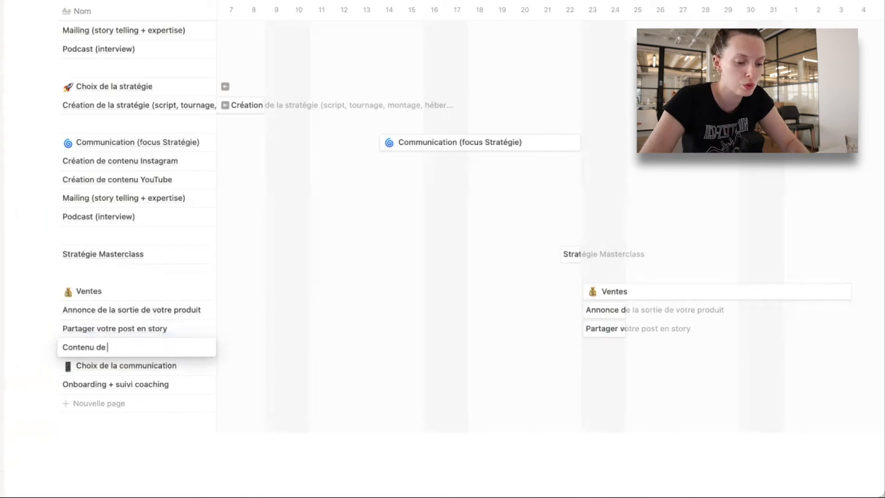
{"action": "type", "text": " votre produit"}
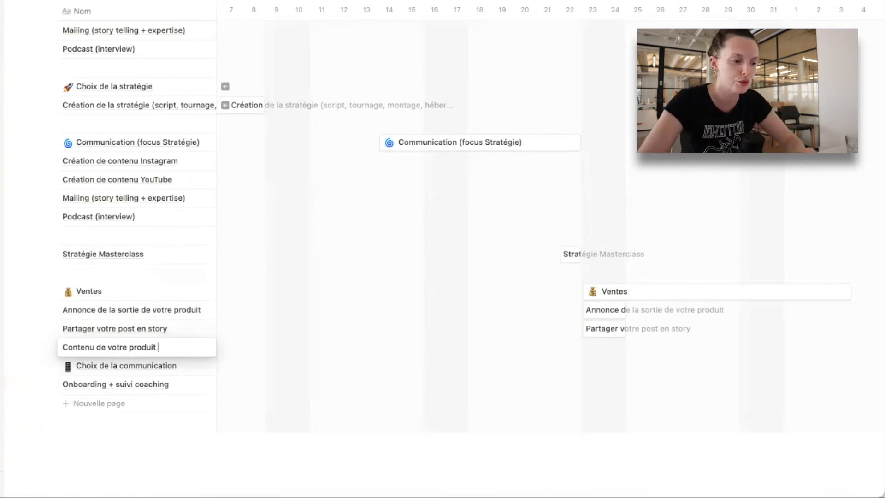
{"action": "key", "text": "Escape"}
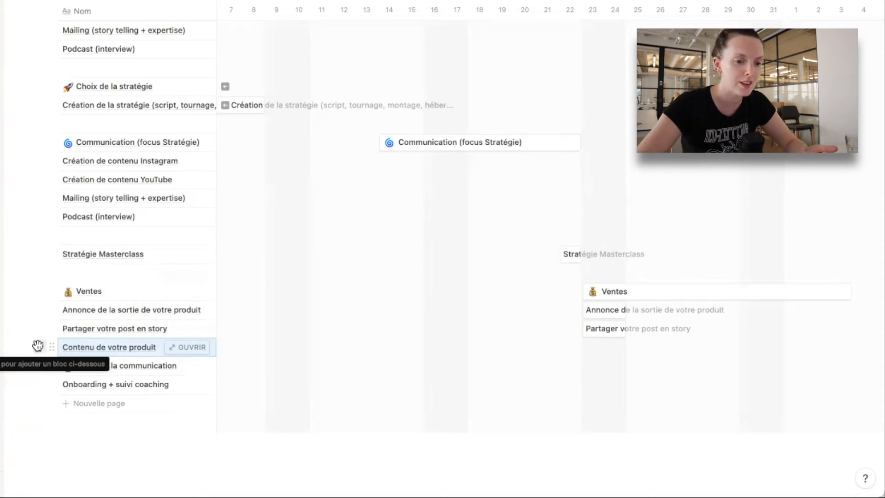
- Add an entry named FAQ en direct directly below Contenu de votre produit
{"action": "left_click", "coordinate": [38, 346]}
{"action": "left_click", "coordinate": [81, 369]}
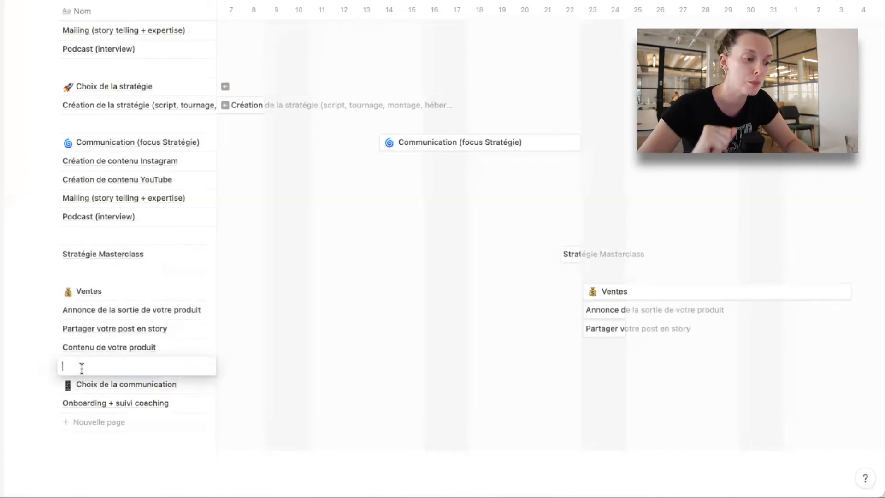
{"action": "type", "text": "FAQ en direct"}
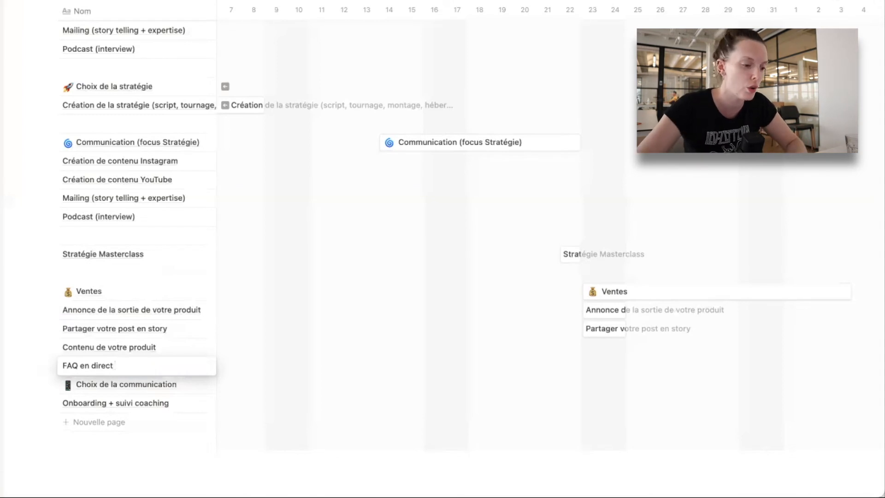
{"action": "key", "text": "Escape"}
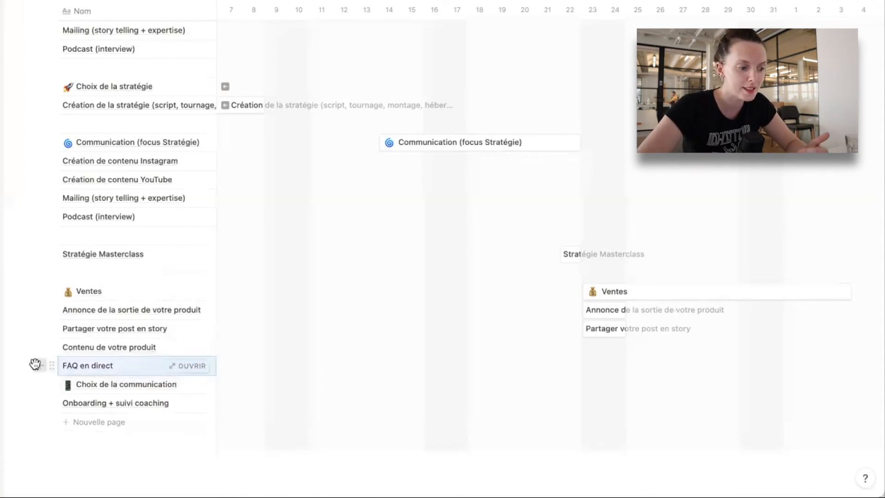
- Add an entry named Bénéfices de la formation directly below FAQ en direct
{"action": "left_click", "coordinate": [38, 365]}
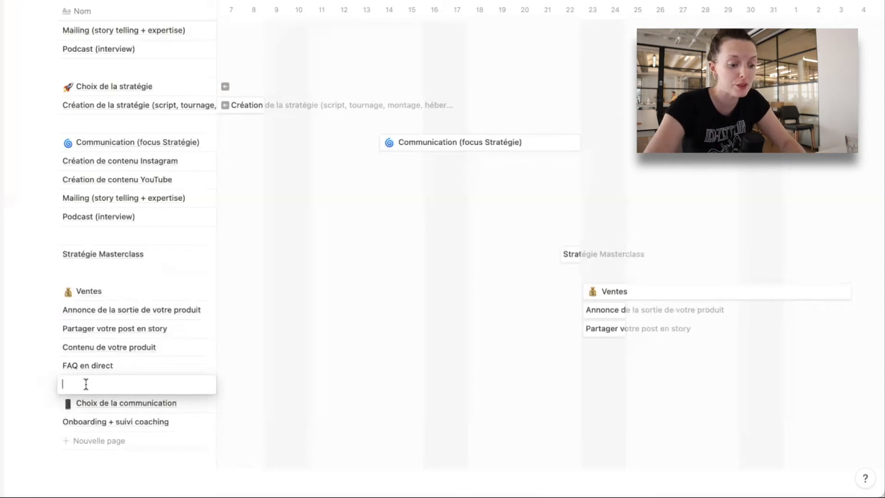
{"action": "type", "text": "Bénéfices de la formation"}
{"action": "key", "text": "Escape"}
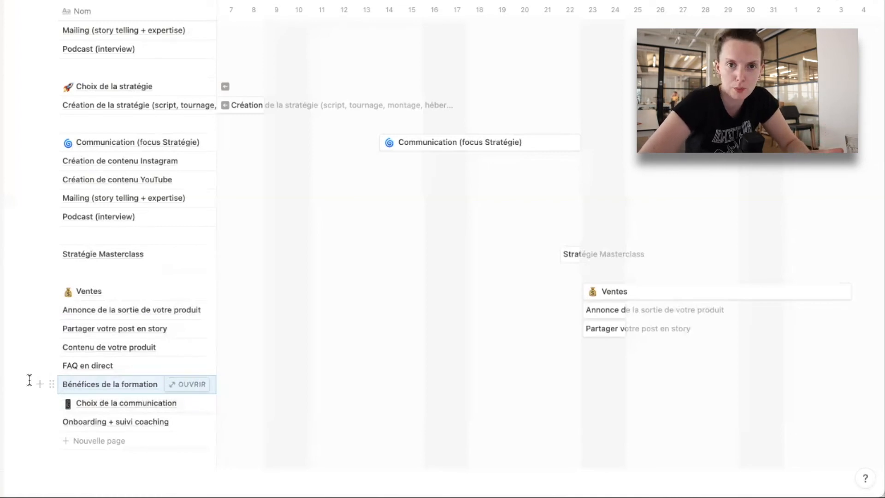
- Add an entry named Feedback de clients (témoignages) below Bénéfices de la formation, followed by a blank row
{"action": "left_click", "coordinate": [40, 384]}
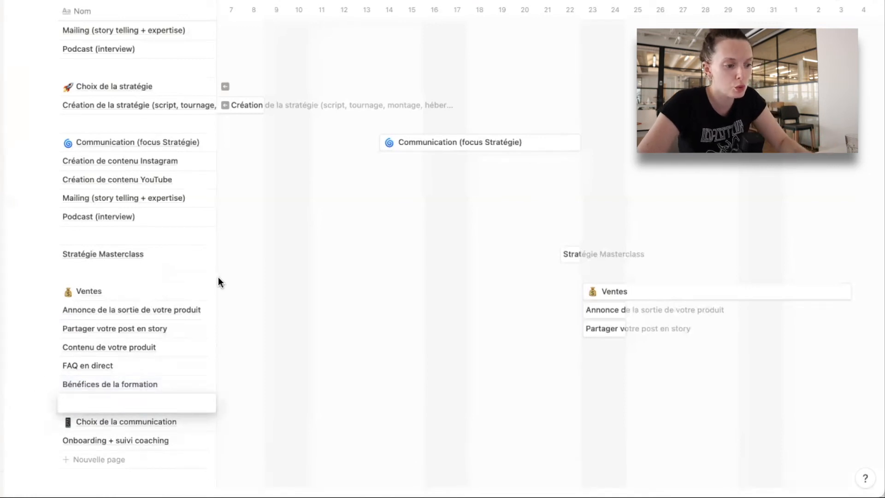
{"action": "type", "text": "Feedback de clients"}
{"action": "key", "text": "BackSpace"}
{"action": "key", "text": "BackSpace"}
{"action": "key", "text": "BackSpace"}
{"action": "type", "text": "ents (e"}
{"action": "key", "text": "BackSpace"}
{"action": "type", "text": "témo"}
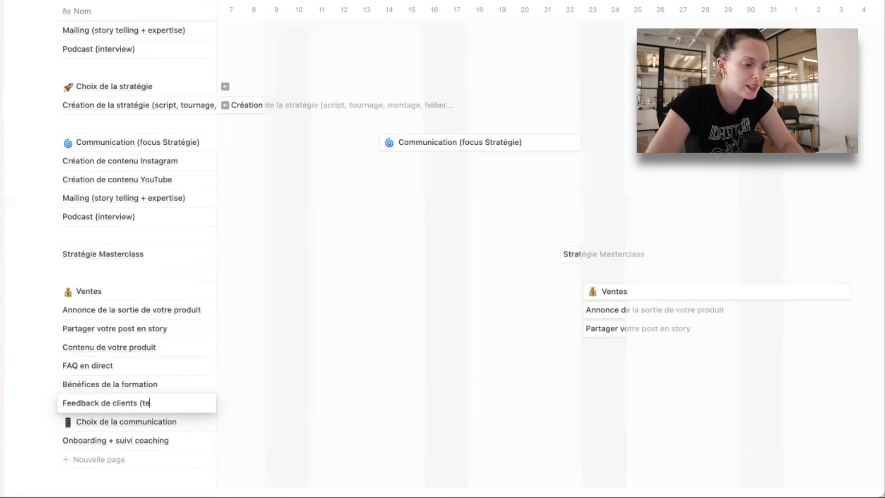
{"action": "type", "text": "ignage"}
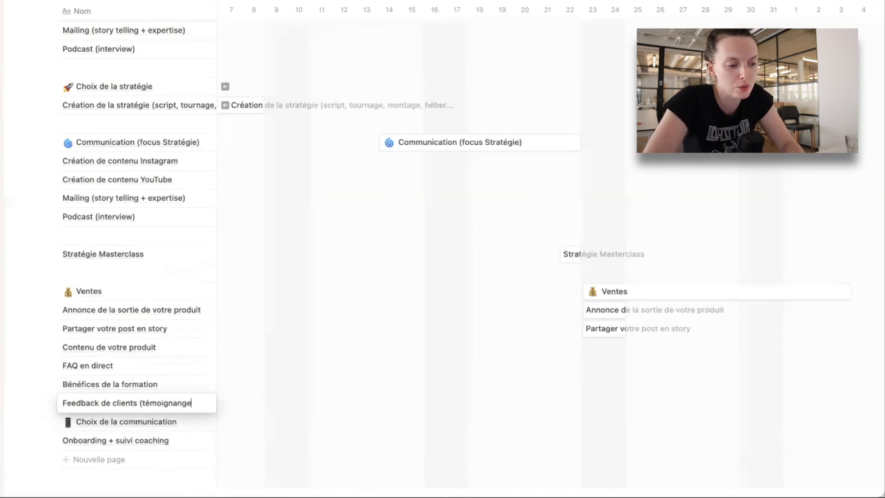
{"action": "key", "text": "BackSpace"}
{"action": "type", "text": "es)"}
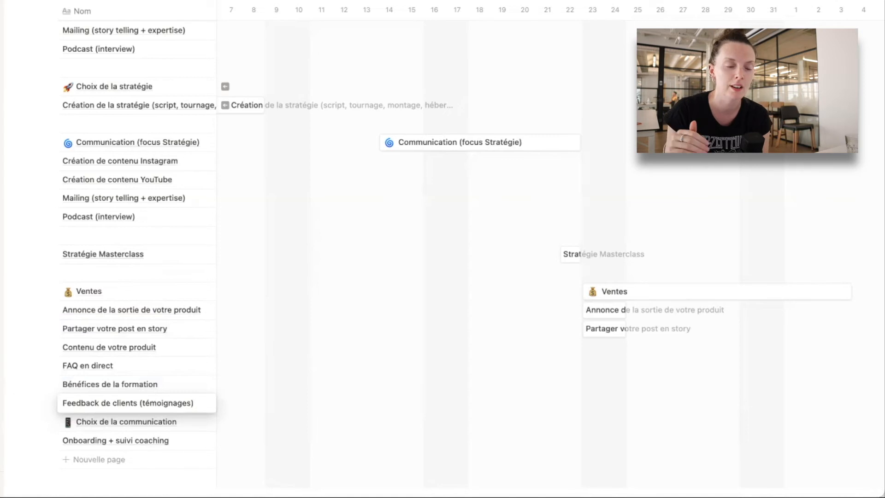
{"action": "left_click", "coordinate": [28, 408]}
{"action": "left_click", "coordinate": [30, 405]}
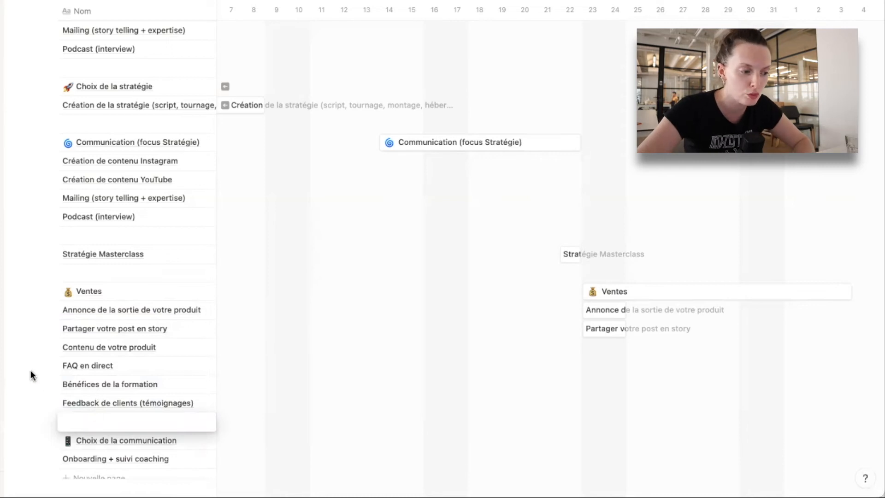
{"action": "key", "text": "Escape"}
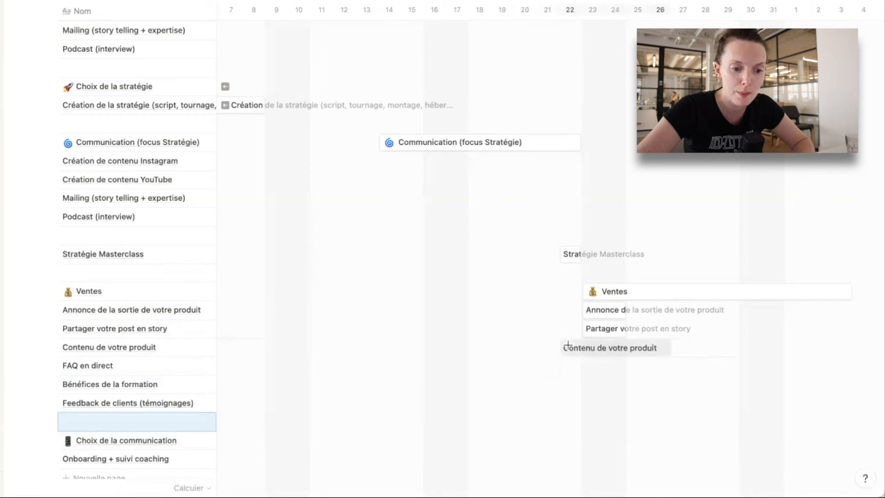
- Schedule Contenu de votre produit on the timeline for 25 July only
{"action": "left_click", "coordinate": [734, 349]}
{"action": "left_click_drag", "start_coordinate": [736, 349], "coordinate": [652, 350]}
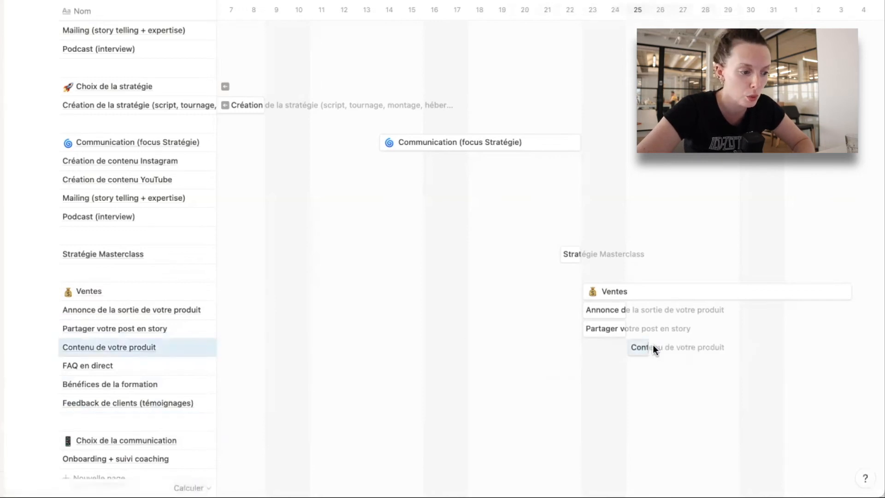
- Schedule FAQ en direct, Bénéfices de la formation and Feedback de clients (témoignages) as one-day entries on 26, 27 and 28 July respectively
{"action": "left_click", "coordinate": [665, 368]}
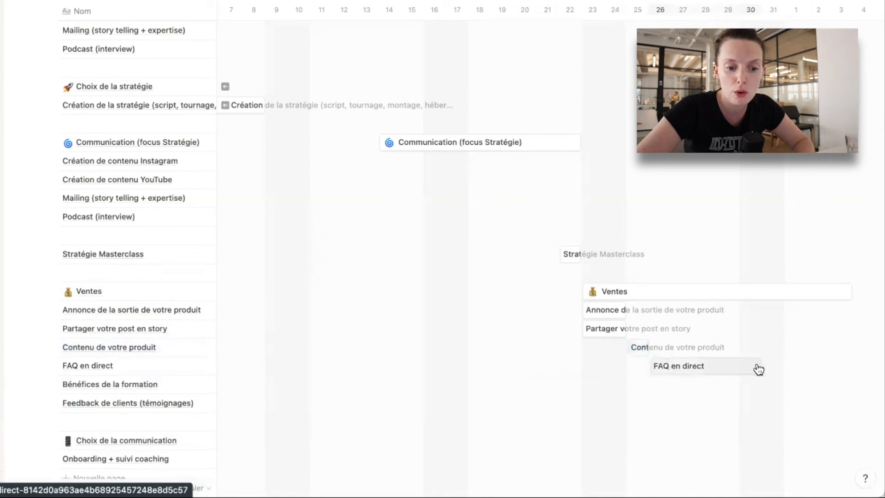
{"action": "left_click_drag", "start_coordinate": [756, 366], "coordinate": [674, 365]}
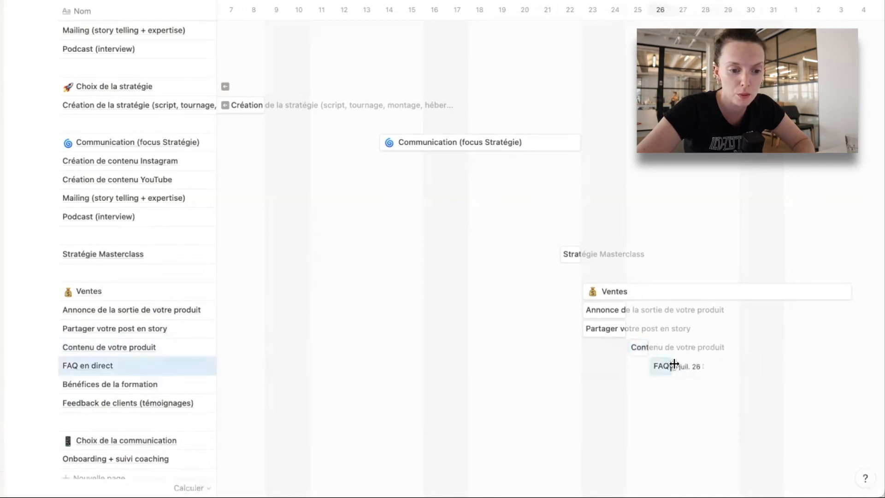
{"action": "left_click", "coordinate": [683, 386]}
{"action": "left_click_drag", "start_coordinate": [782, 385], "coordinate": [696, 388]}
{"action": "left_click", "coordinate": [704, 401]}
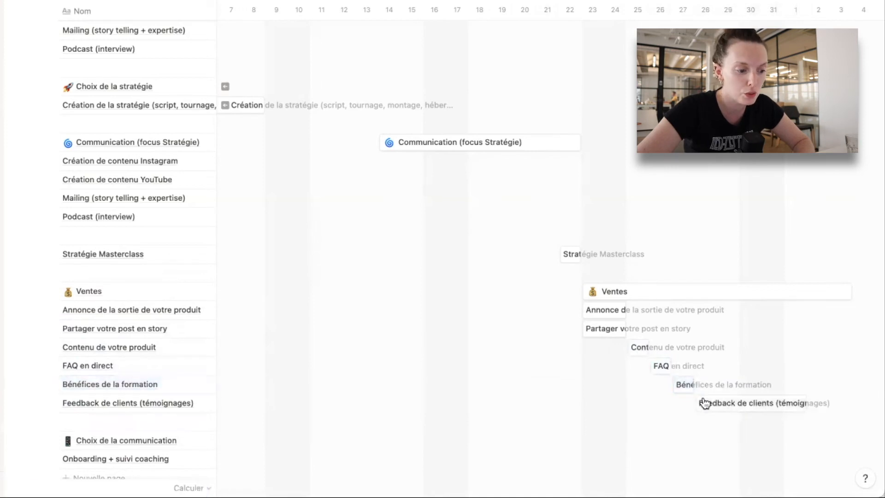
{"action": "left_click_drag", "start_coordinate": [805, 403], "coordinate": [719, 403]}
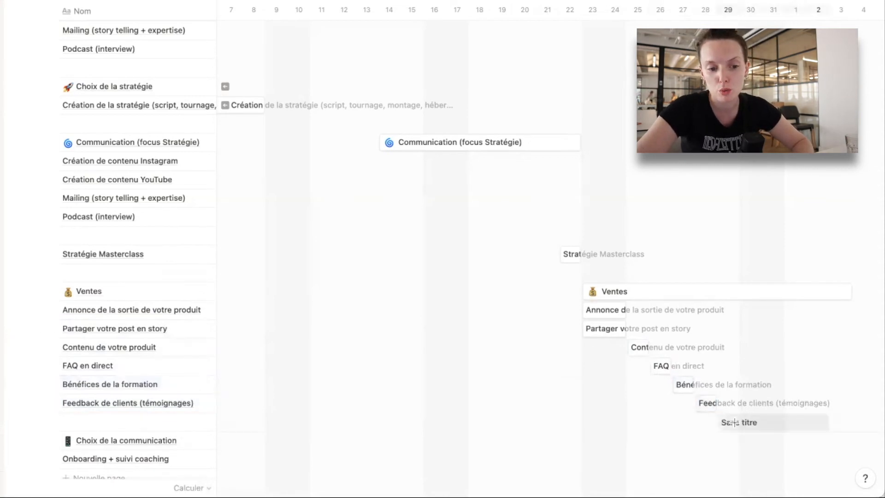
- Extend the Ventes phase name to Ventes (d'être disponible)
{"action": "scroll", "coordinate": [735, 423], "scroll_direction": "right", "scroll_amount": 3}
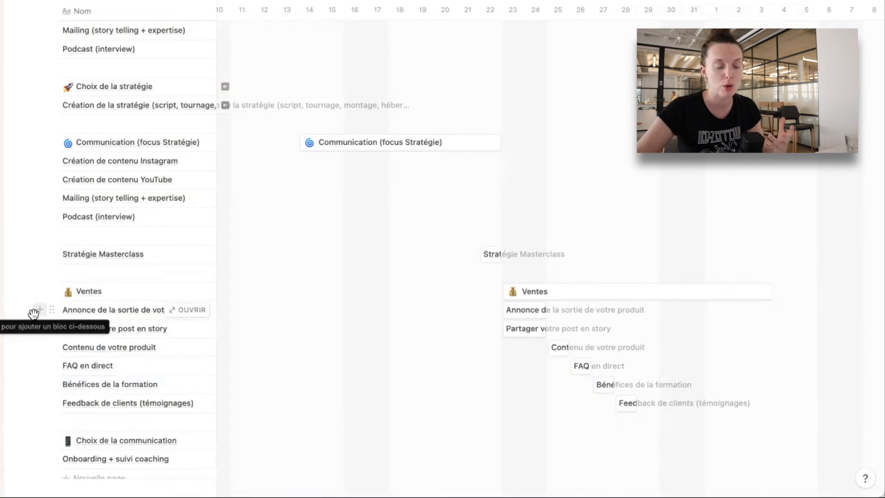
{"action": "left_click", "coordinate": [140, 292]}
{"action": "type", "text": "(d'être disponoble"}
{"action": "key", "text": "BackSpace"}
{"action": "key", "text": "BackSpace"}
{"action": "key", "text": "BackSpace"}
{"action": "key", "text": "BackSpace"}
{"action": "type", "text": "ible)"}
{"action": "key", "text": "Escape"}
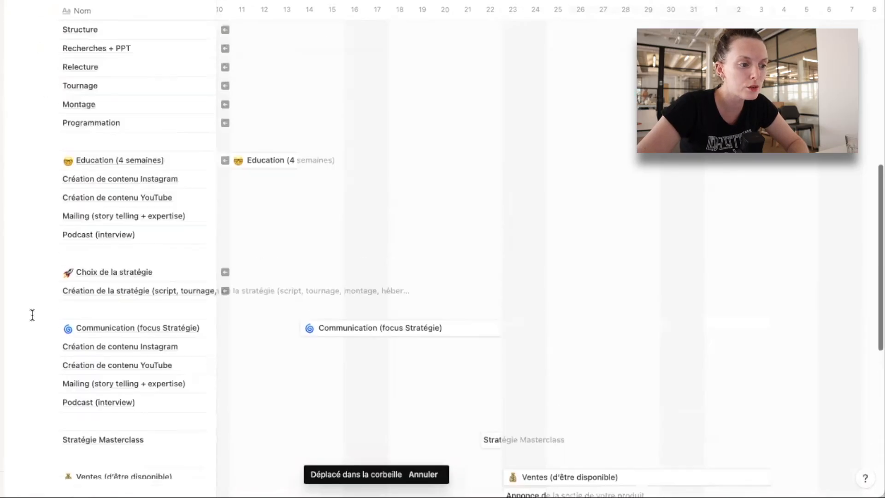
- Review the planned phases and their dates across the whole timeline, from Création de la formation through the sales entries to Choix de la communication
{"action": "scroll", "coordinate": [389, 309], "scroll_direction": "up", "scroll_amount": 2}
{"action": "scroll", "coordinate": [389, 309], "scroll_direction": "left", "scroll_amount": 10}
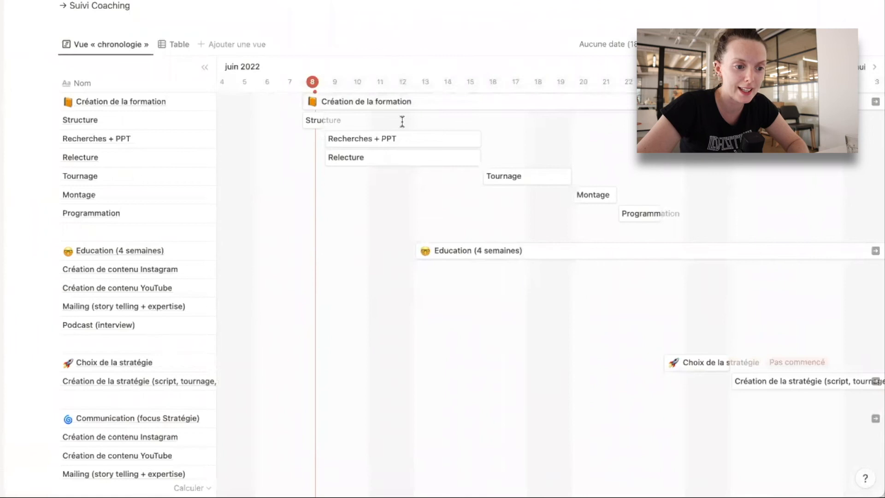
{"action": "scroll", "coordinate": [407, 198], "scroll_direction": "down", "scroll_amount": 2}
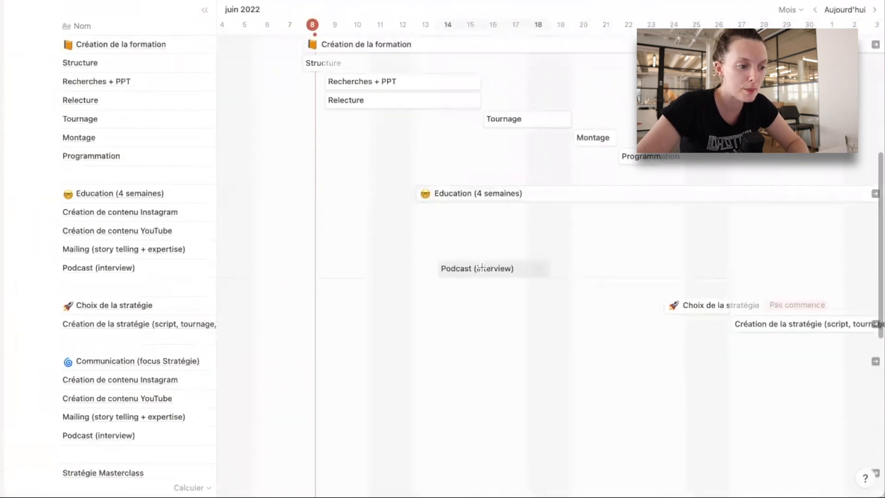
{"action": "scroll", "coordinate": [488, 263], "scroll_direction": "right", "scroll_amount": 5}
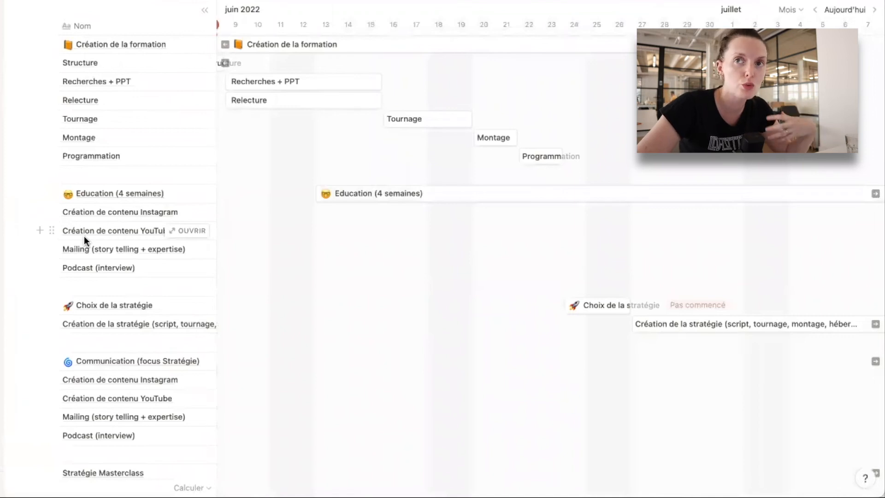
{"action": "scroll", "coordinate": [84, 236], "scroll_direction": "down", "scroll_amount": 3}
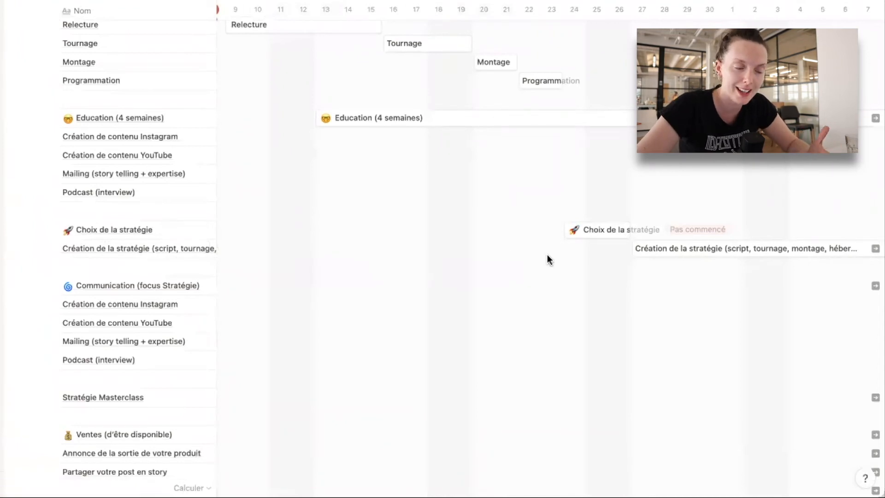
{"action": "scroll", "coordinate": [456, 268], "scroll_direction": "down", "scroll_amount": 3}
{"action": "scroll", "coordinate": [456, 268], "scroll_direction": "right", "scroll_amount": 3}
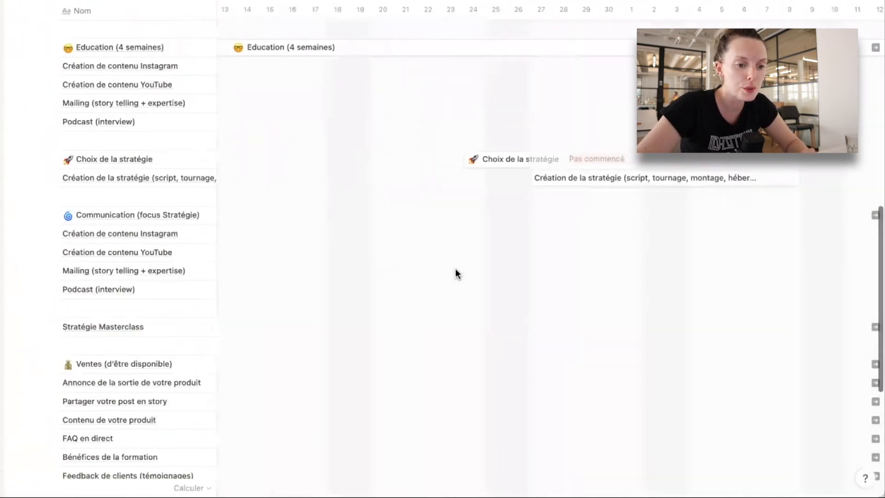
{"action": "scroll", "coordinate": [456, 269], "scroll_direction": "right", "scroll_amount": 15}
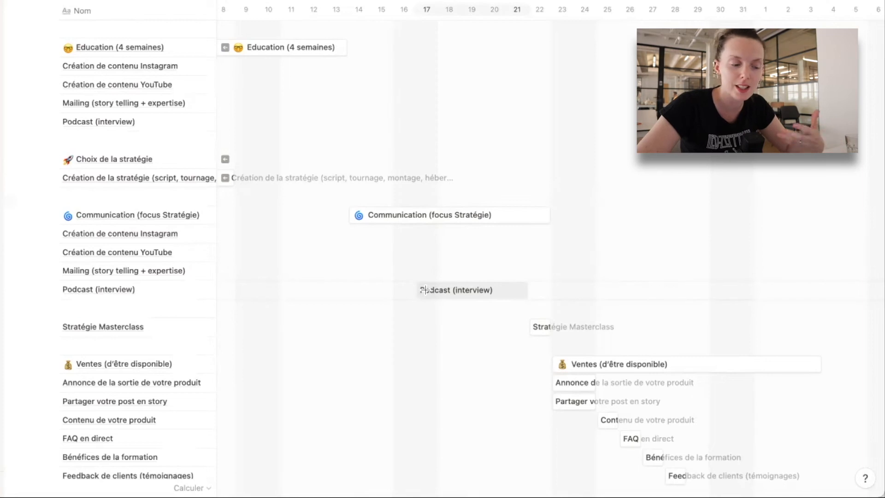
{"action": "scroll", "coordinate": [426, 290], "scroll_direction": "down", "scroll_amount": 3}
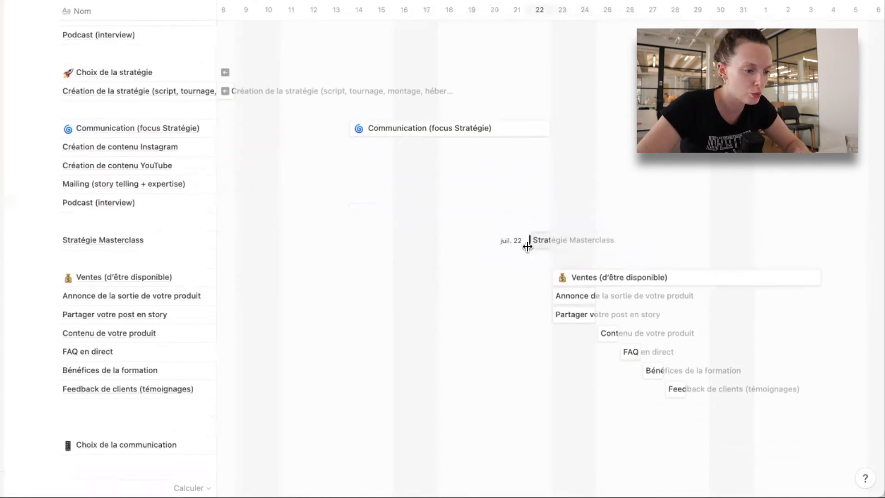
{"action": "scroll", "coordinate": [528, 246], "scroll_direction": "down", "scroll_amount": 2}
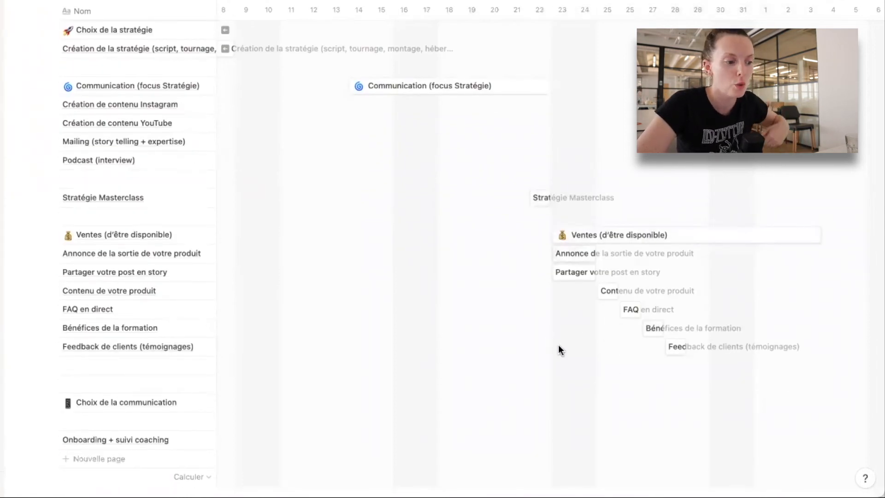
{"action": "scroll", "coordinate": [558, 349], "scroll_direction": "down", "scroll_amount": 2}
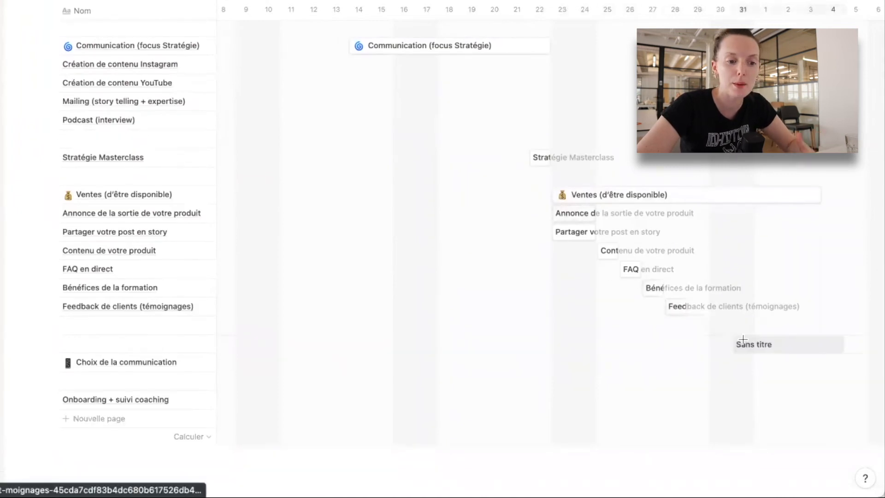
{"action": "left_click", "coordinate": [467, 362]}
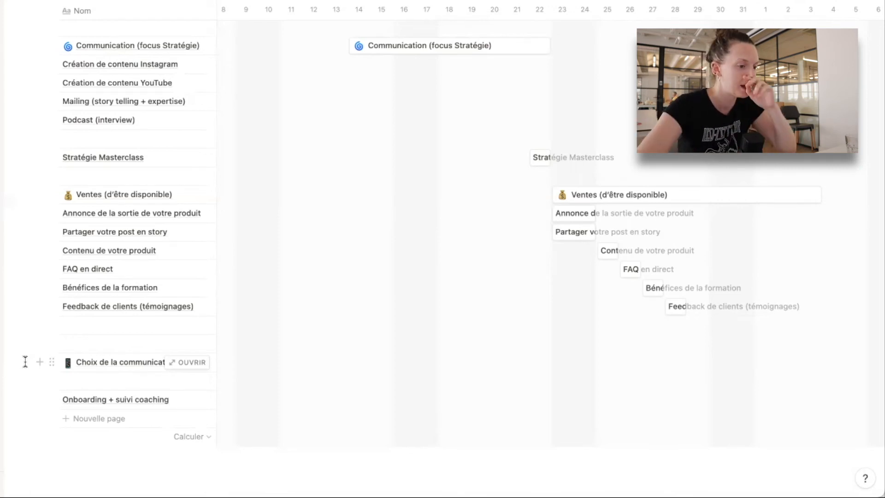
- Name the blank row below Choix de la communication Création d'un page de vente
{"action": "left_click", "coordinate": [85, 381]}
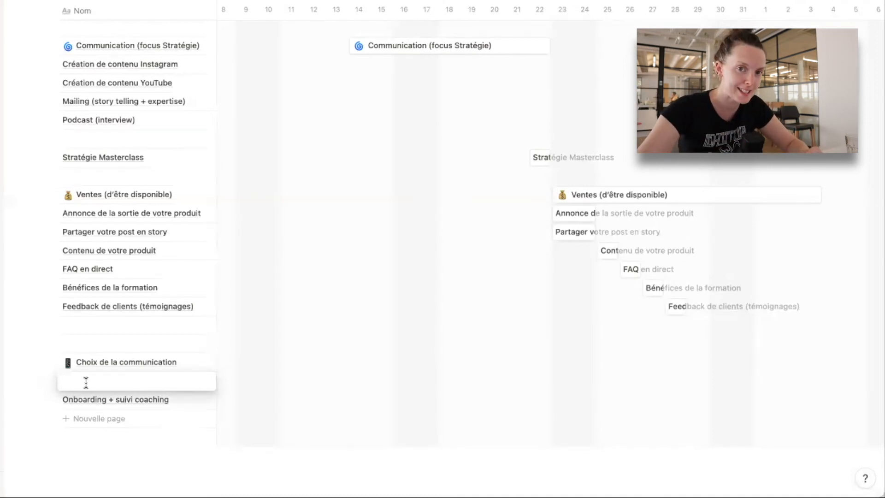
{"action": "type", "text": "Cr"}
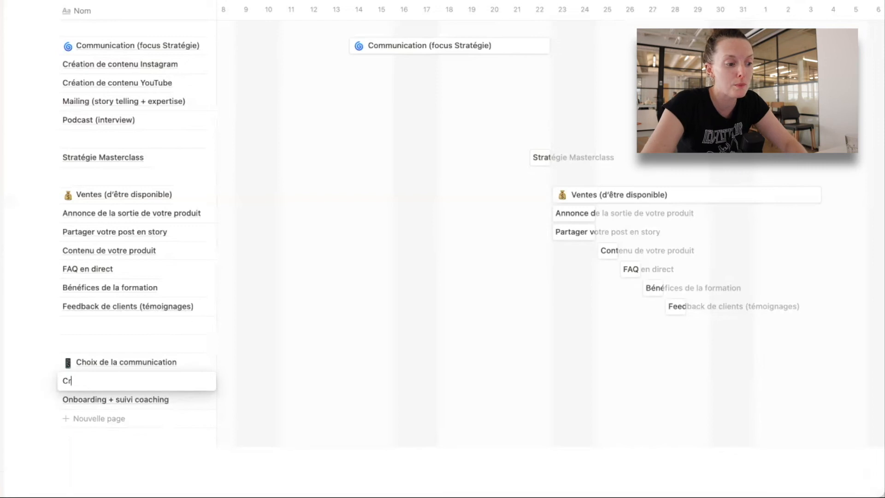
{"action": "type", "text": "eation "}
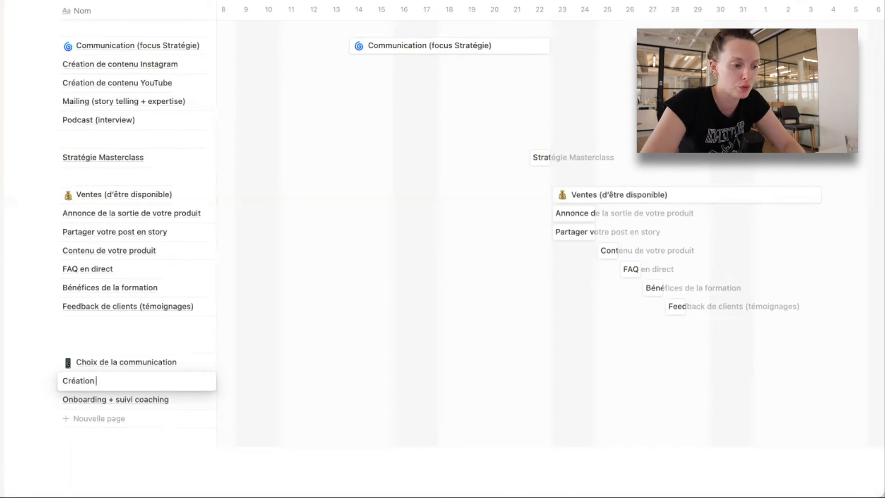
{"action": "type", "text": "d’un page de vente"}
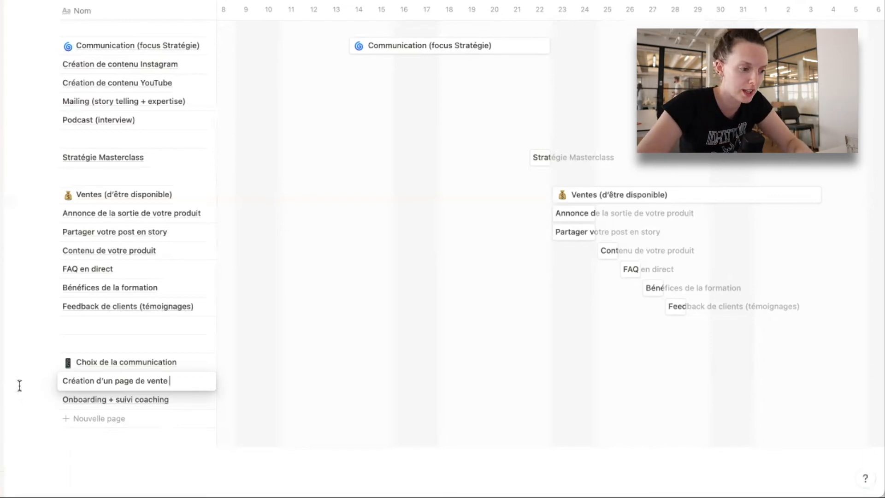
{"action": "key", "text": "Escape"}
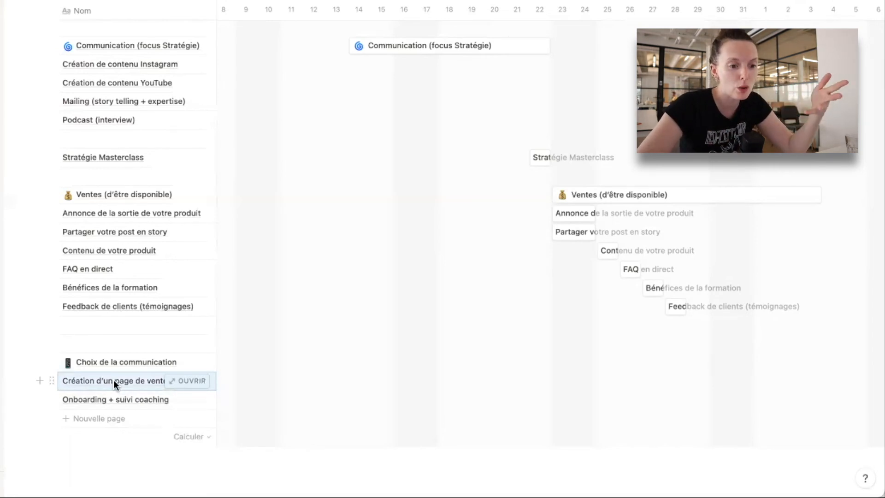
- Schedule Création d'un page de vente on the timeline from 11 to 16 July
{"action": "left_click_drag", "start_coordinate": [174, 380], "coordinate": [364, 387]}
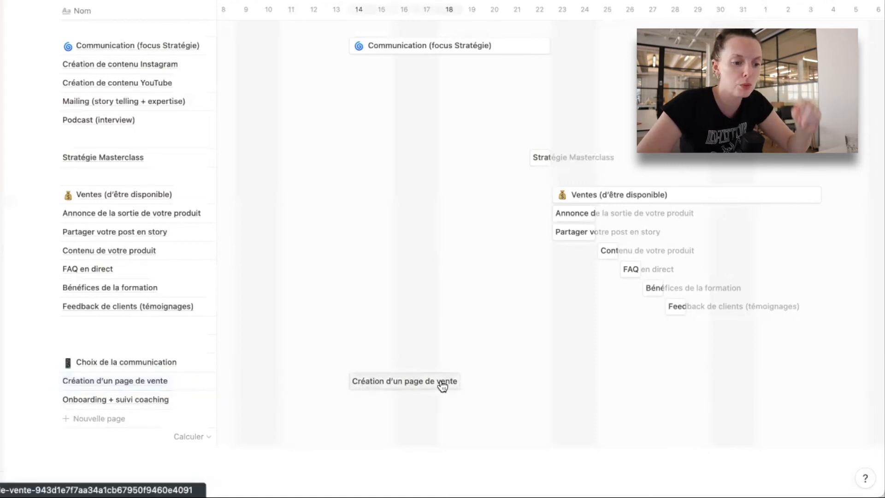
{"action": "left_click_drag", "start_coordinate": [455, 386], "coordinate": [482, 380]}
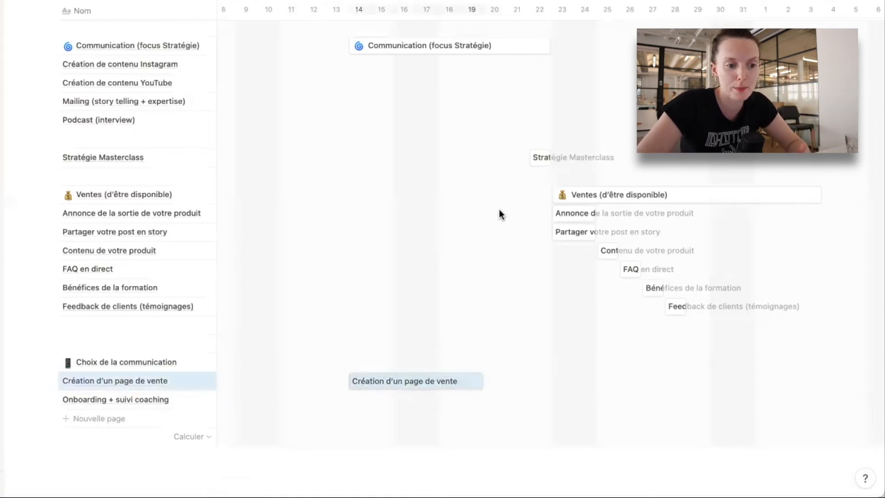
{"action": "scroll", "coordinate": [450, 282], "scroll_direction": "up", "scroll_amount": 5}
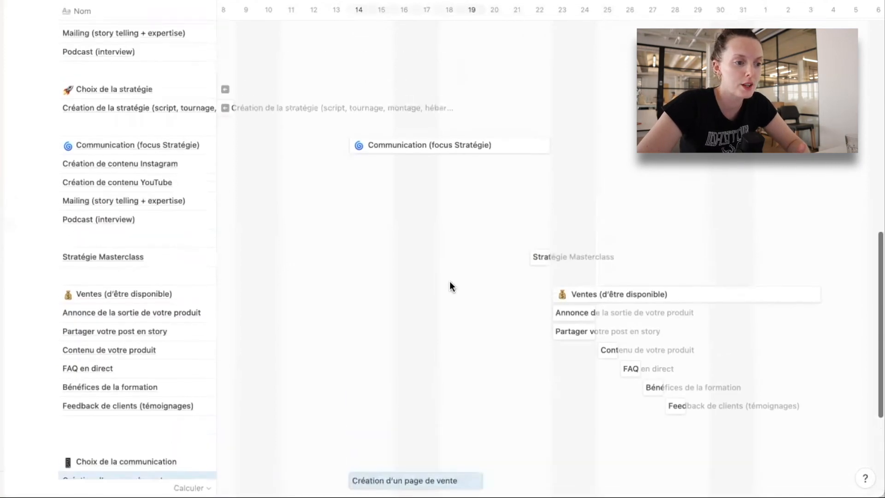
{"action": "scroll", "coordinate": [450, 282], "scroll_direction": "left", "scroll_amount": 3}
{"action": "scroll", "coordinate": [449, 281], "scroll_direction": "left", "scroll_amount": 10}
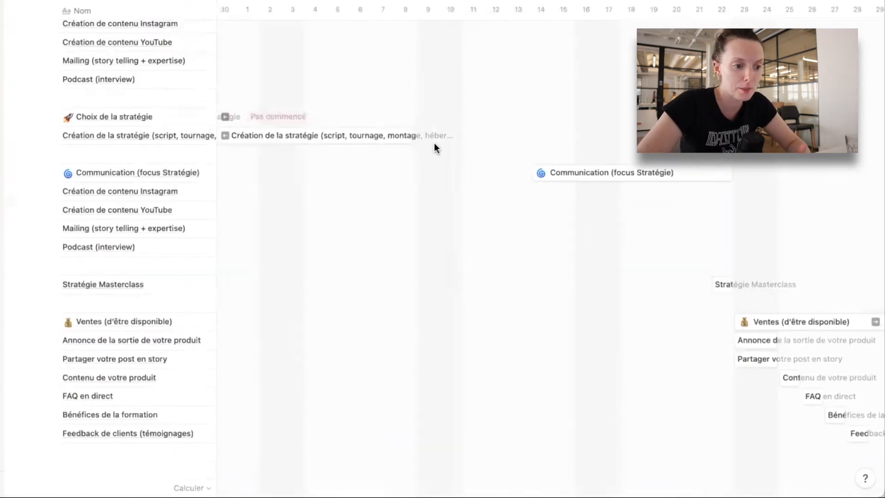
{"action": "scroll", "coordinate": [534, 106], "scroll_direction": "down", "scroll_amount": 5}
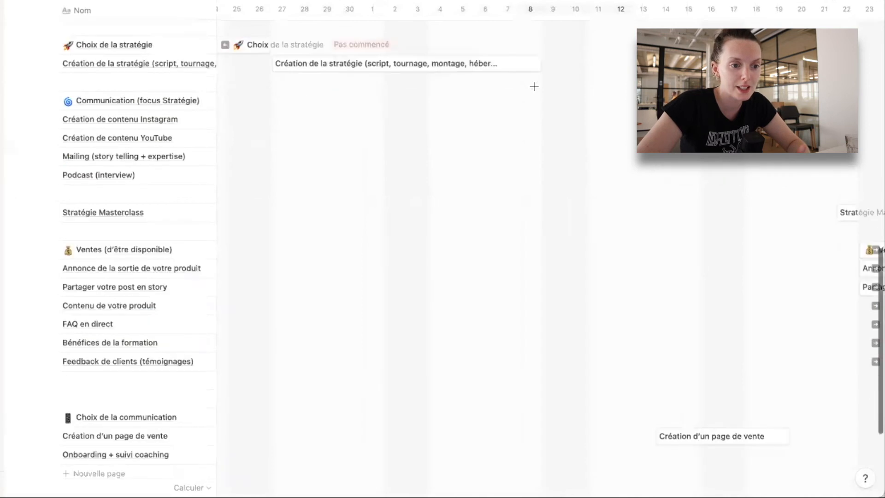
{"action": "left_click_drag", "start_coordinate": [705, 374], "coordinate": [638, 376]}
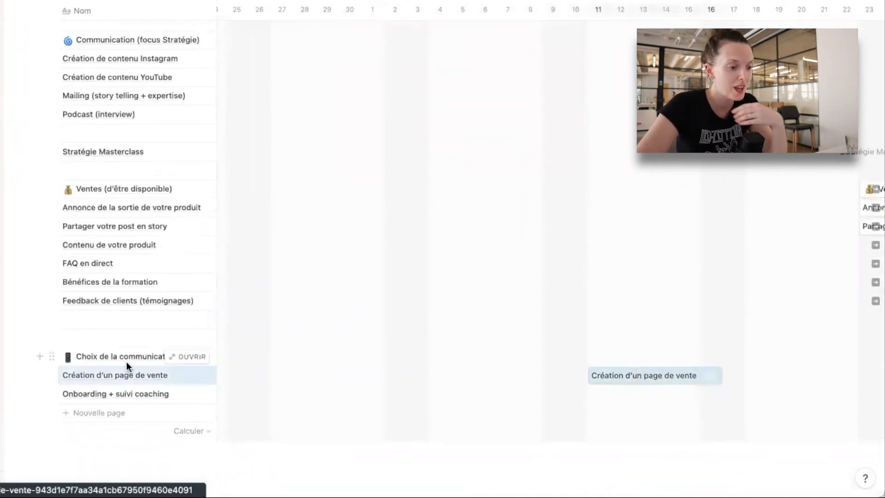
- Add an entry named Création du document de présentation below Création d'un page de vente, and schedule both for 11 to 15 July
{"action": "left_click", "coordinate": [39, 373]}
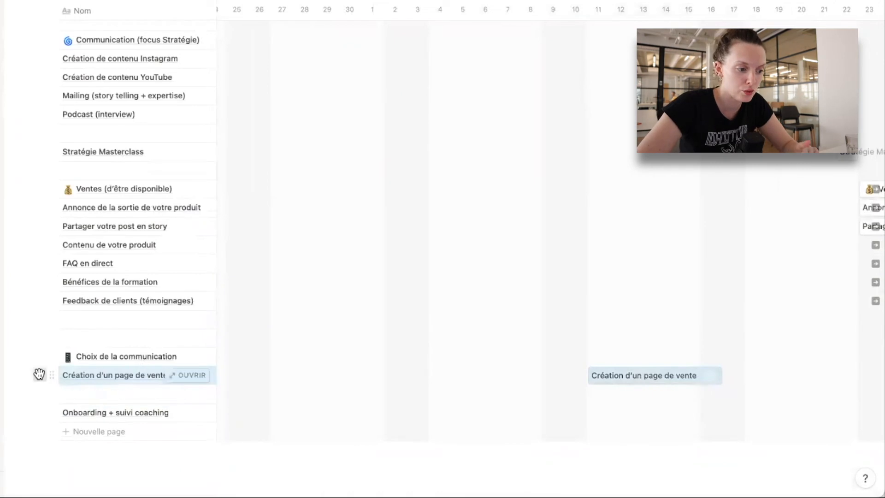
{"action": "left_click", "coordinate": [78, 394]}
{"action": "type", "text": "Cre"}
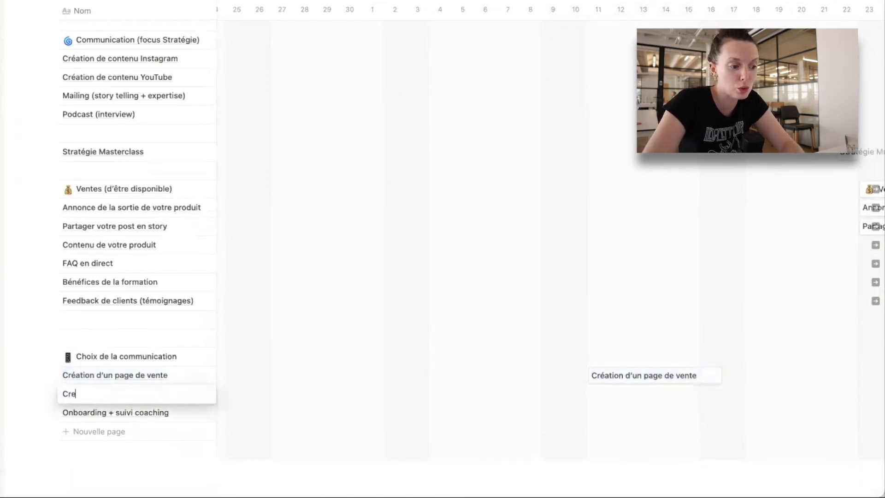
{"action": "type", "text": "ation du document de présenta"}
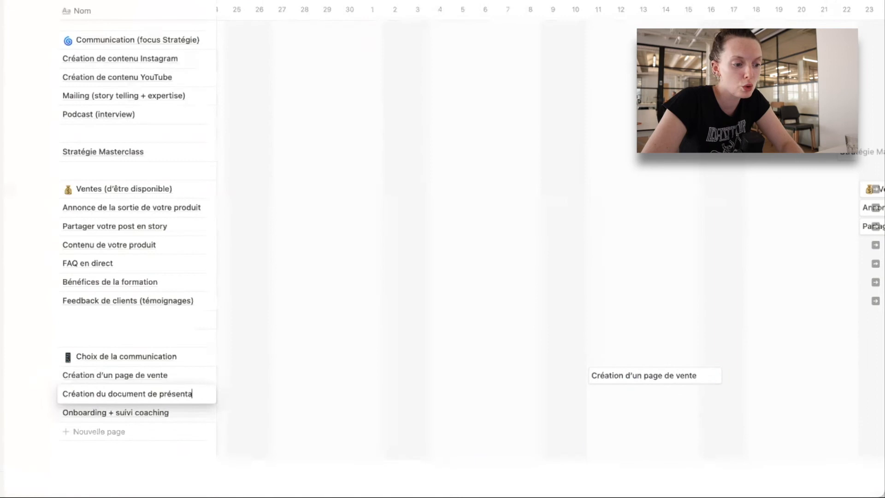
{"action": "type", "text": "tion"}
{"action": "key", "text": "Escape"}
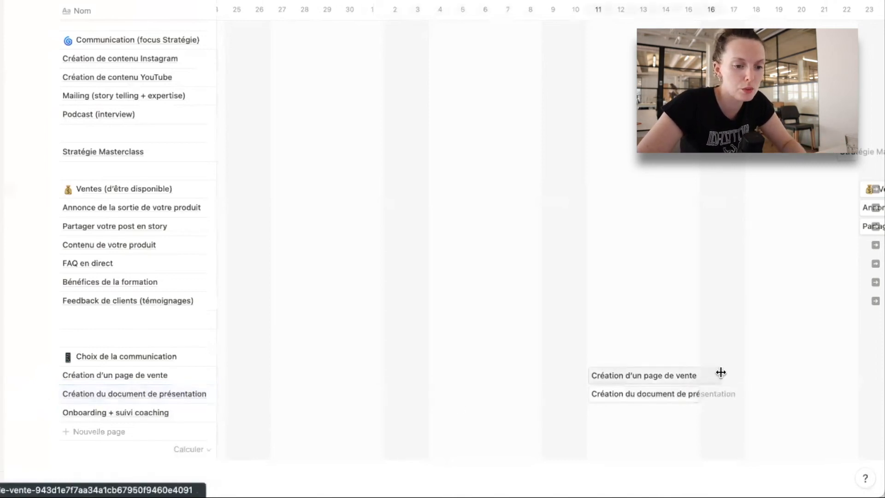
{"action": "left_click_drag", "start_coordinate": [721, 374], "coordinate": [699, 377]}
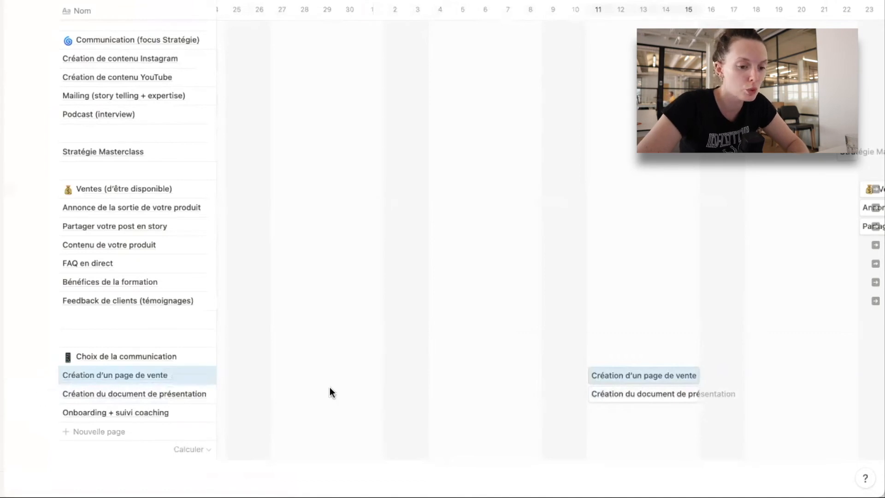
- Add an entry named Page de vente live directly below Création d'un page de vente
{"action": "scroll", "coordinate": [330, 387], "scroll_direction": "right", "scroll_amount": 4}
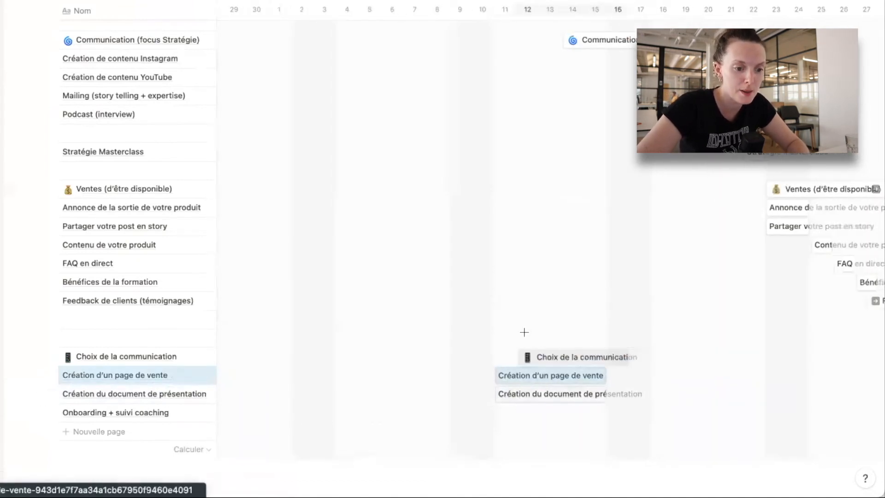
{"action": "scroll", "coordinate": [524, 334], "scroll_direction": "right", "scroll_amount": 5}
{"action": "scroll", "coordinate": [524, 332], "scroll_direction": "right", "scroll_amount": 3}
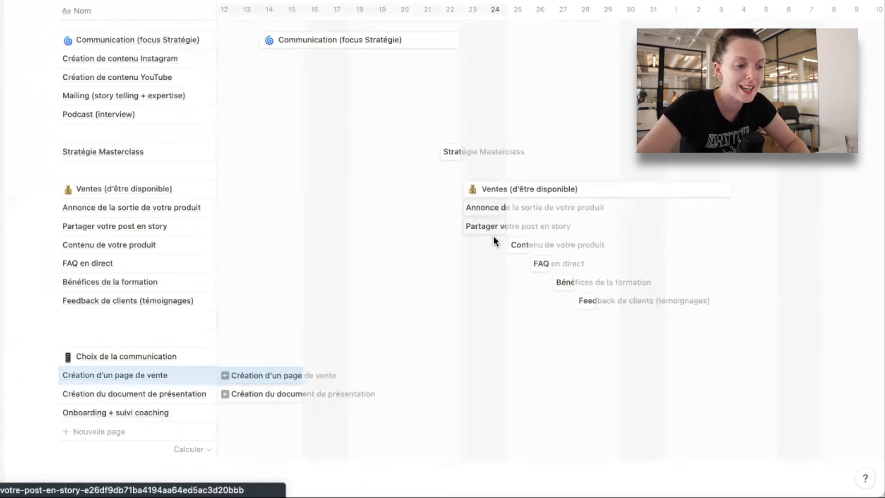
{"action": "left_click", "coordinate": [39, 374]}
{"action": "type", "text": "Page de vente live"}
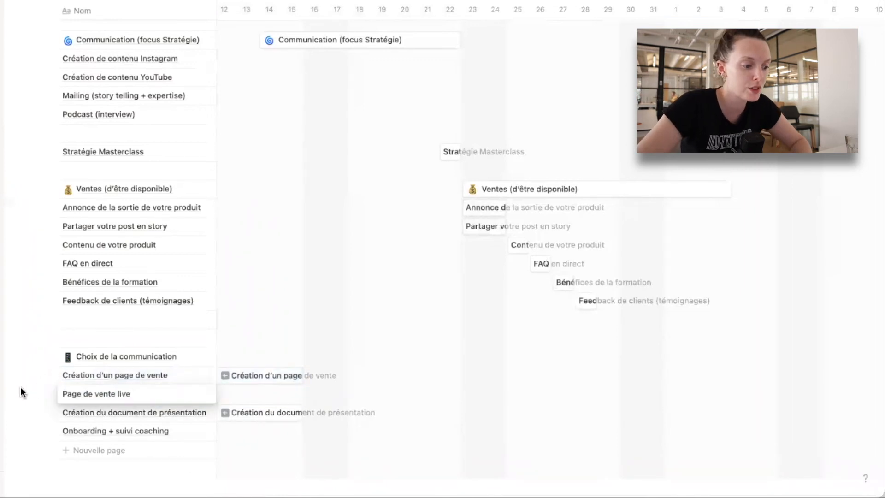
- Schedule Page de vente live on the timeline from 23 July to 3 August
{"action": "key", "text": "Return"}
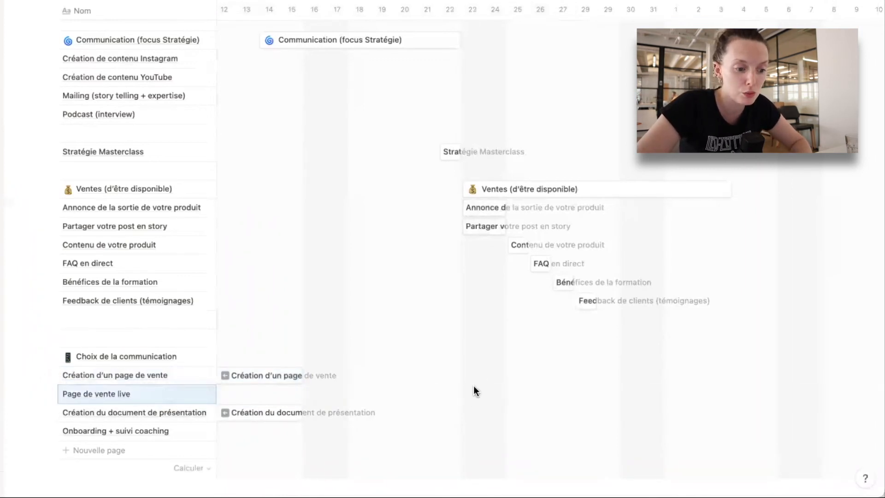
{"action": "left_click", "coordinate": [475, 387]}
{"action": "left_click_drag", "start_coordinate": [622, 391], "coordinate": [726, 390]}
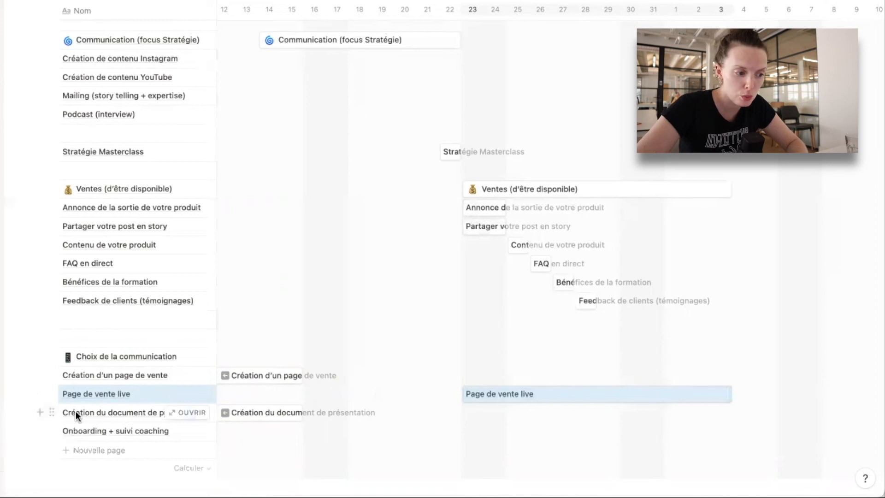
- Add an entry named Appel de découverte below Création du document de présentation and schedule it from 25 July to 3 August
{"action": "left_click", "coordinate": [38, 413]}
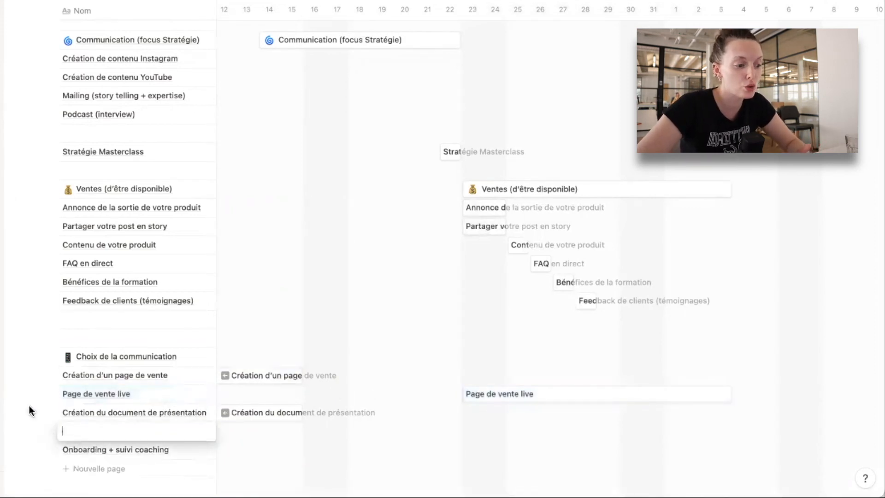
{"action": "key", "text": "Escape"}
{"action": "scroll", "coordinate": [25, 397], "scroll_direction": "down", "scroll_amount": 3}
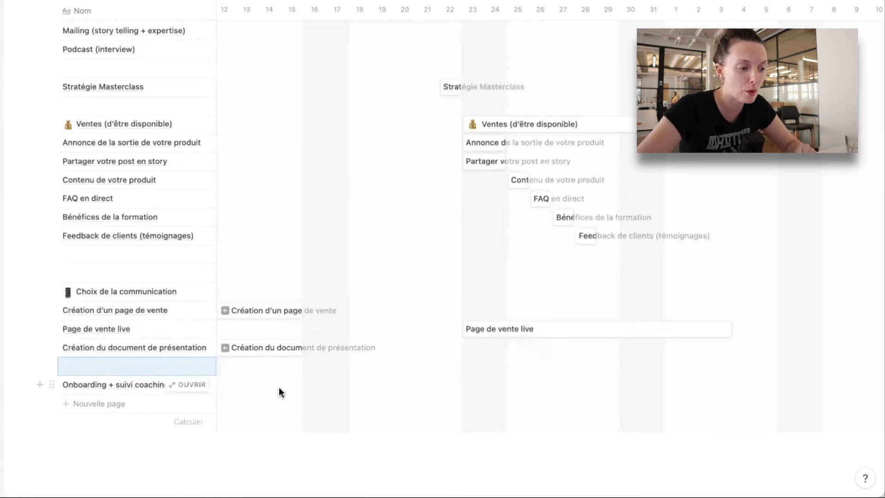
{"action": "left_click", "coordinate": [166, 367]}
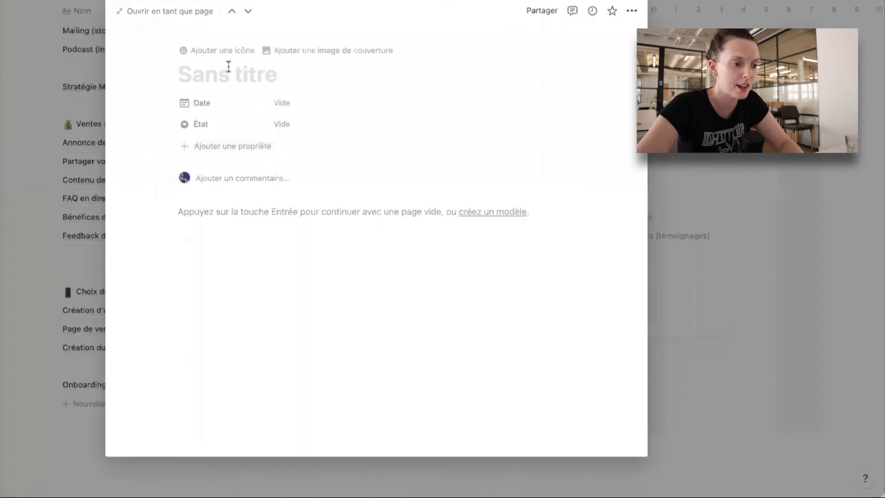
{"action": "type", "text": "Appel de de"}
{"action": "key", "text": "BackSpace"}
{"action": "type", "text": "é"}
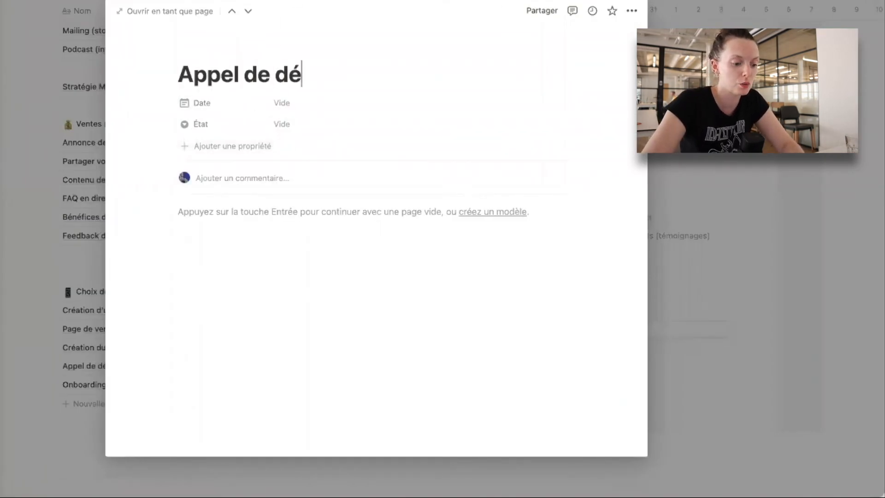
{"action": "type", "text": "couverte"}
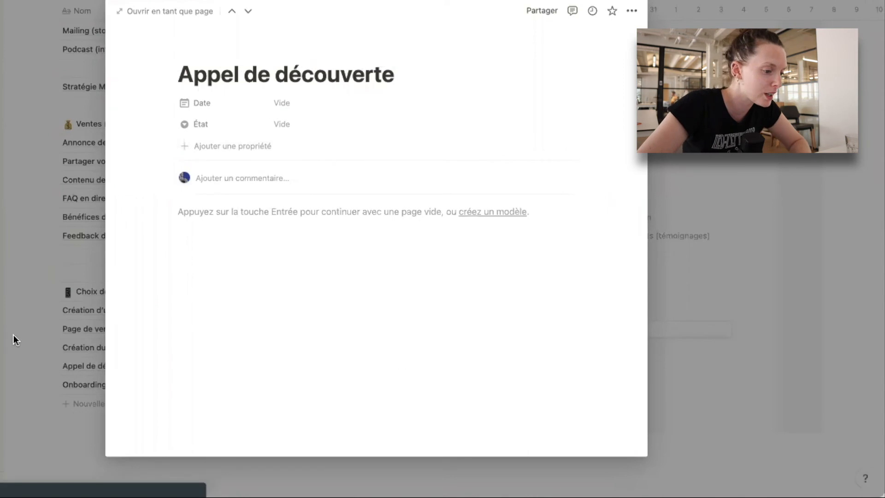
{"action": "left_click", "coordinate": [13, 334]}
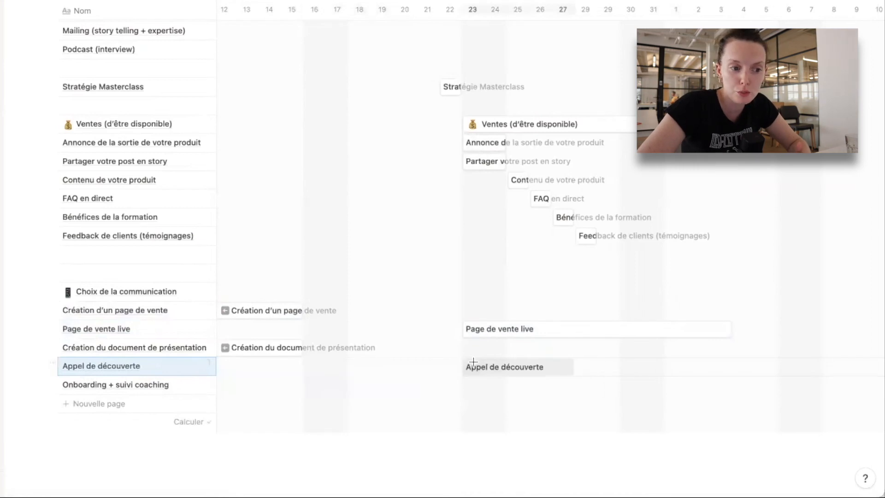
{"action": "left_click", "coordinate": [517, 367]}
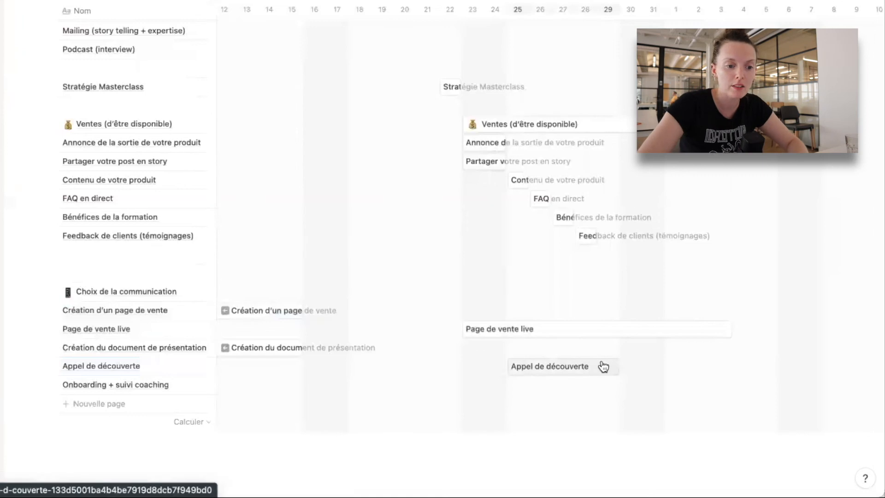
{"action": "left_click_drag", "start_coordinate": [618, 366], "coordinate": [728, 364]}
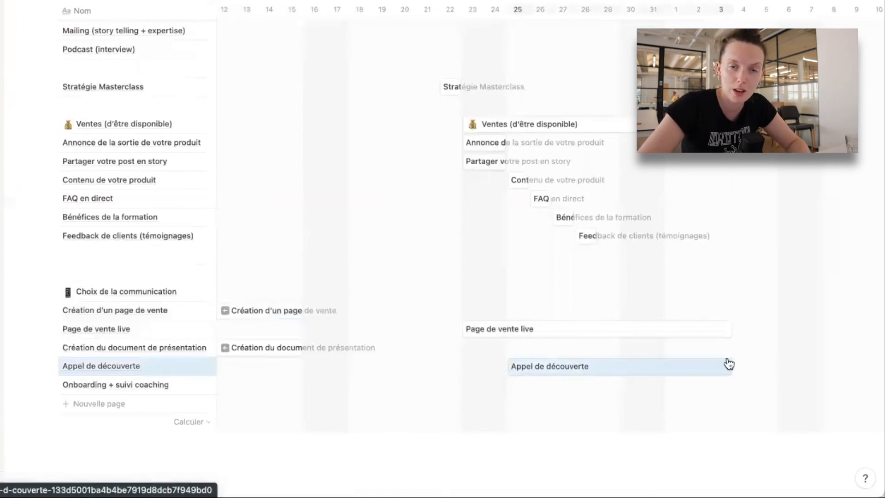
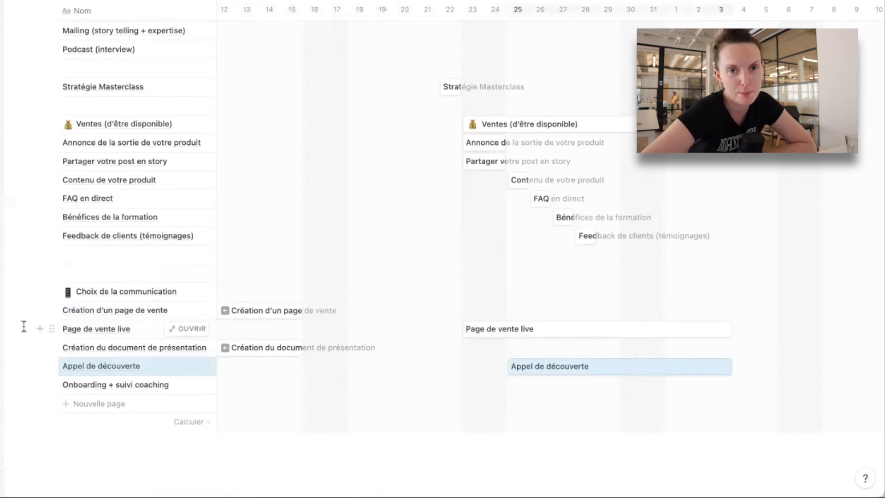
- Insert a blank row below Appel de découverte, and add an entry named Mail accueil (produit digital) below Onboarding + suivi coaching
{"action": "scroll", "coordinate": [25, 299], "scroll_direction": "down", "scroll_amount": 2}
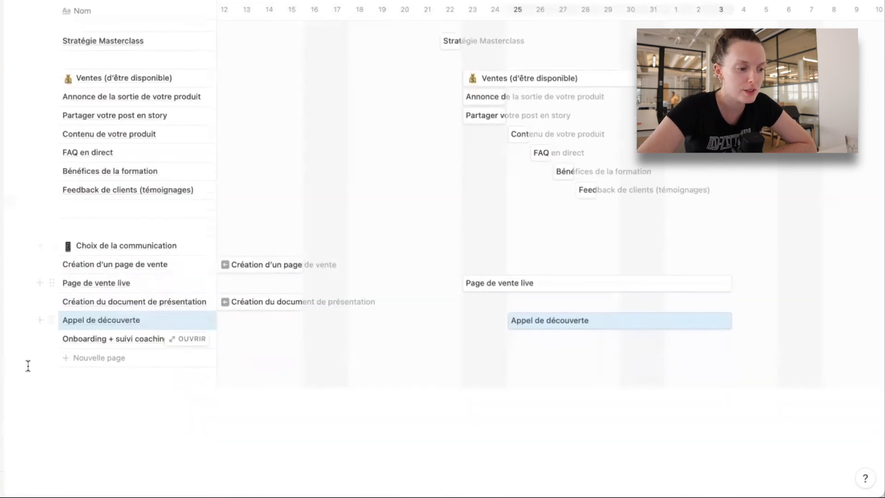
{"action": "left_click", "coordinate": [39, 320]}
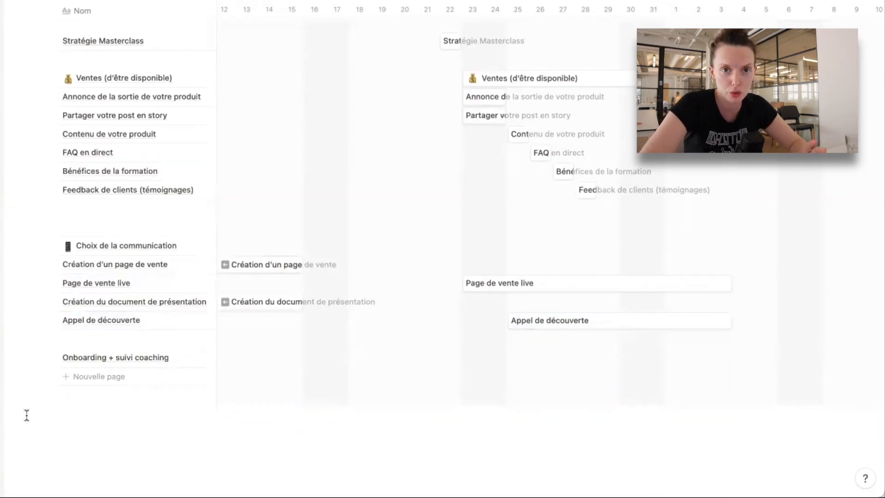
{"action": "left_click", "coordinate": [39, 358]}
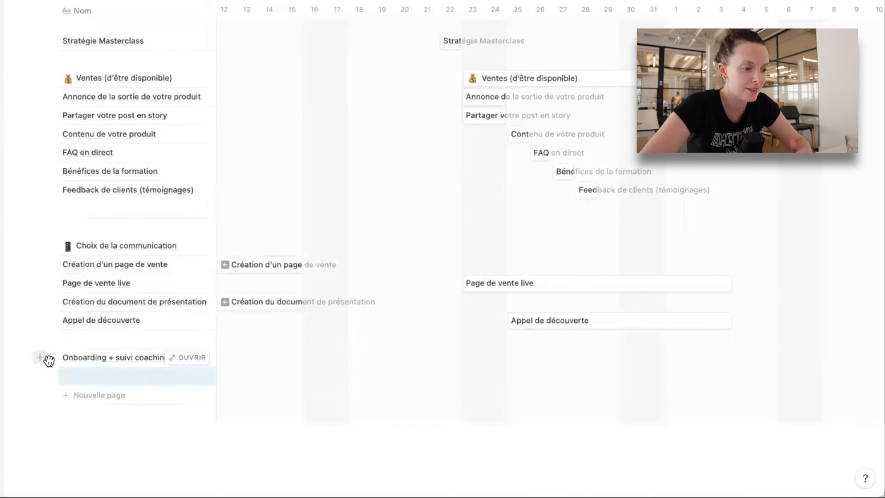
{"action": "left_click", "coordinate": [84, 376]}
{"action": "type", "text": "Mail"}
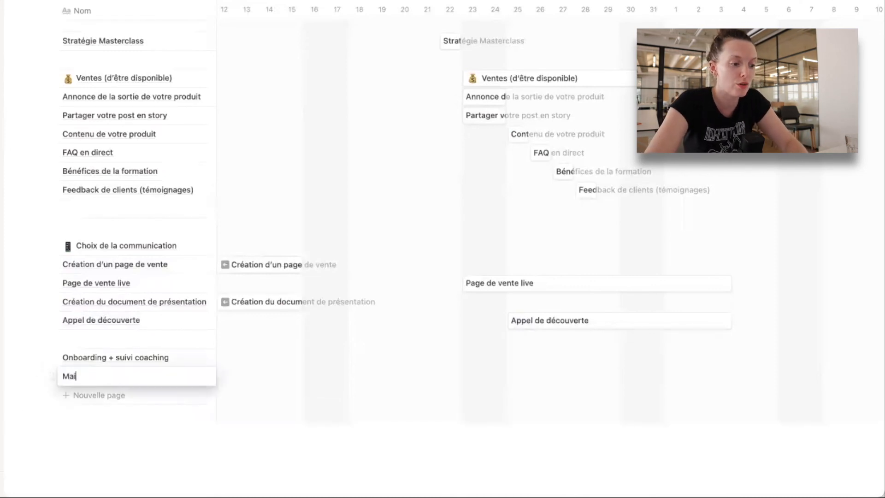
{"action": "type", "text": " accueil"}
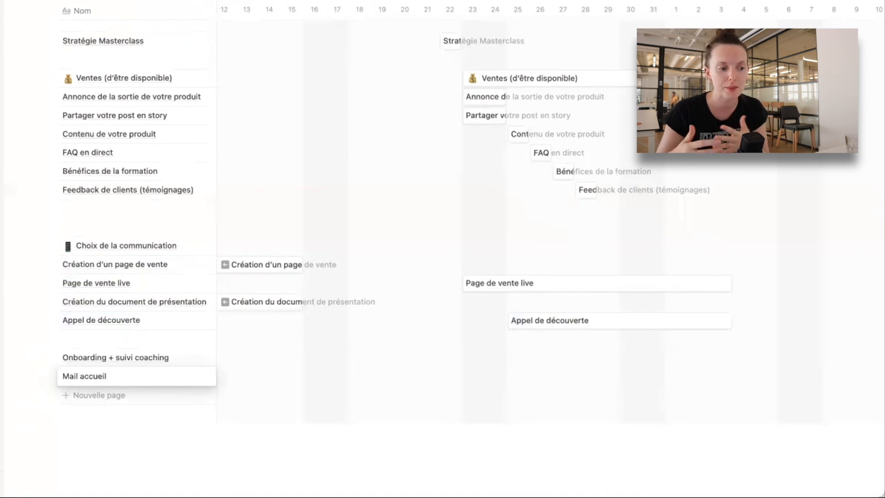
{"action": "type", "text": "(produit digital)"}
- Add two entries named Mail accueil and Création d’un workbook at the end of the Onboarding + suivi coaching tasks
{"action": "left_click", "coordinate": [94, 396]}
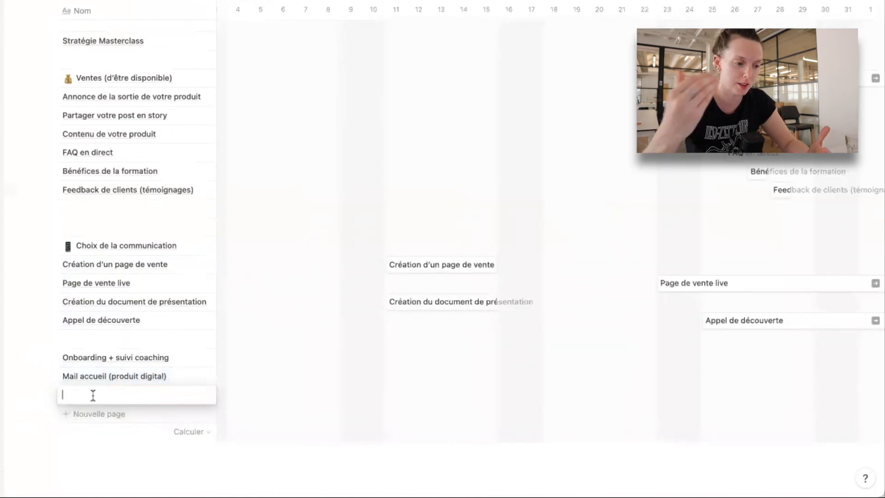
{"action": "type", "text": "Mail accueil"}
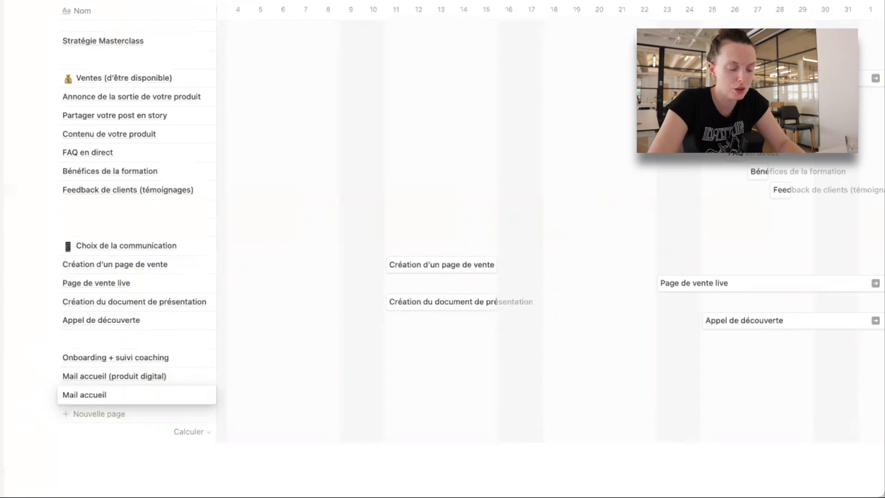
{"action": "left_click", "coordinate": [94, 414]}
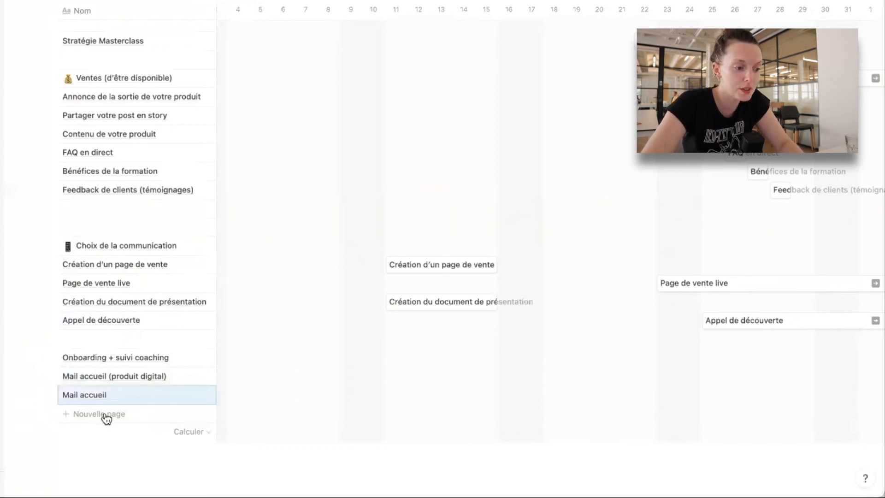
{"action": "type", "text": "Création d’un workbook"}
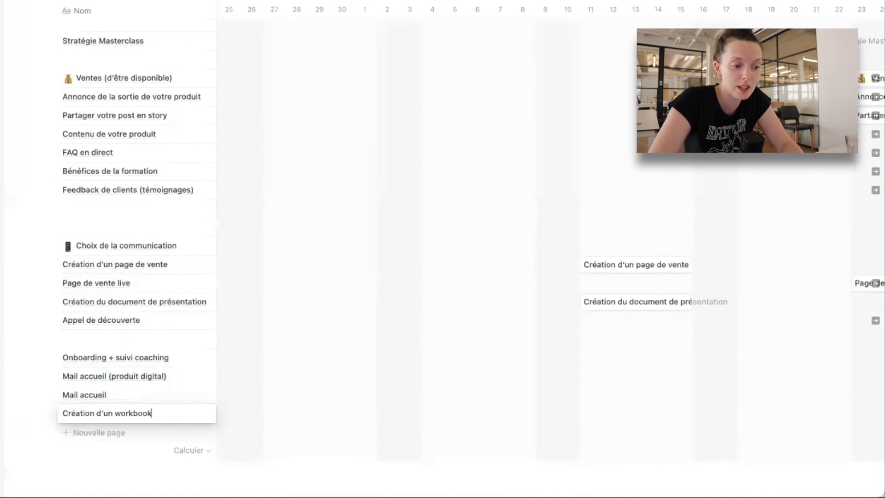
- Add two entries named Création d’un espace Notion and Création d’un espace drive below Création d’un workbook
{"action": "left_click", "coordinate": [92, 433]}
{"action": "type", "text": "Creation d’un espace "}
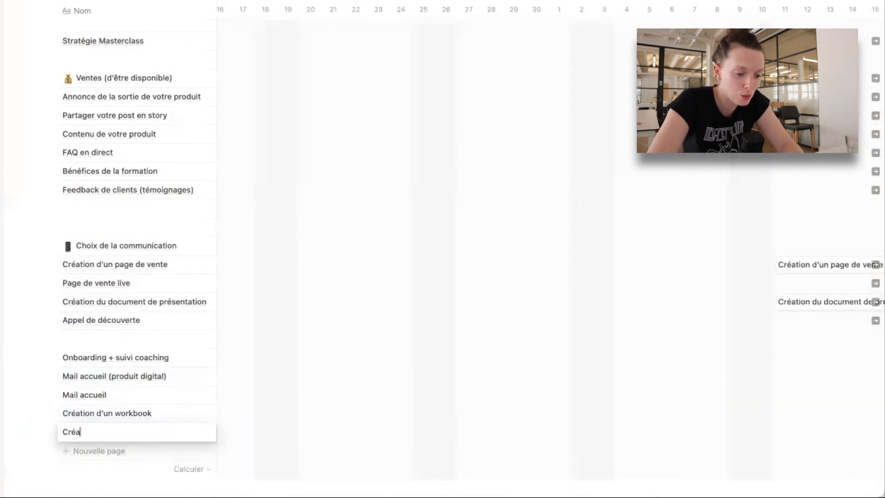
{"action": "type", "text": "Notion"}
{"action": "left_click", "coordinate": [90, 452]}
{"action": "type", "text": "Cre"}
{"action": "key", "text": "BackSpace"}
{"action": "key", "text": "BackSpace"}
{"action": "type", "text": "ré"}
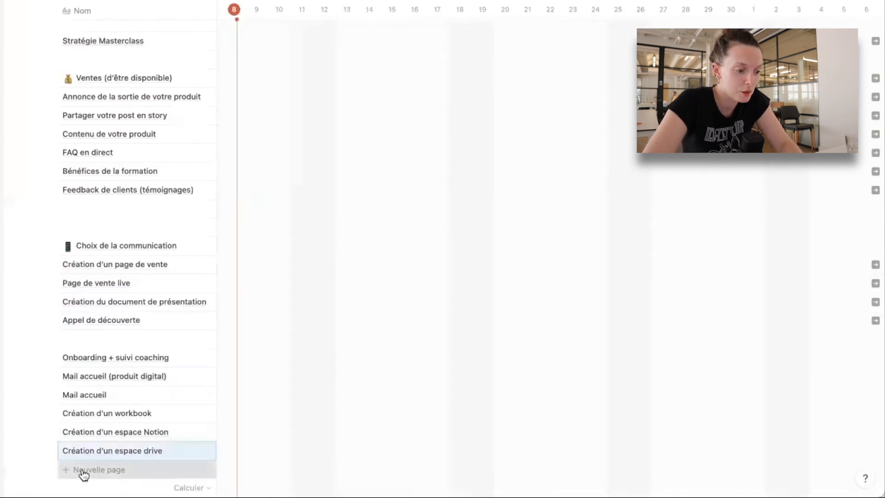
- Add two entries named Création du devis ou facture and Création d’un contrat below Création d’un espace drive
{"action": "left_click", "coordinate": [83, 471]}
{"action": "type", "text": "Crêa"}
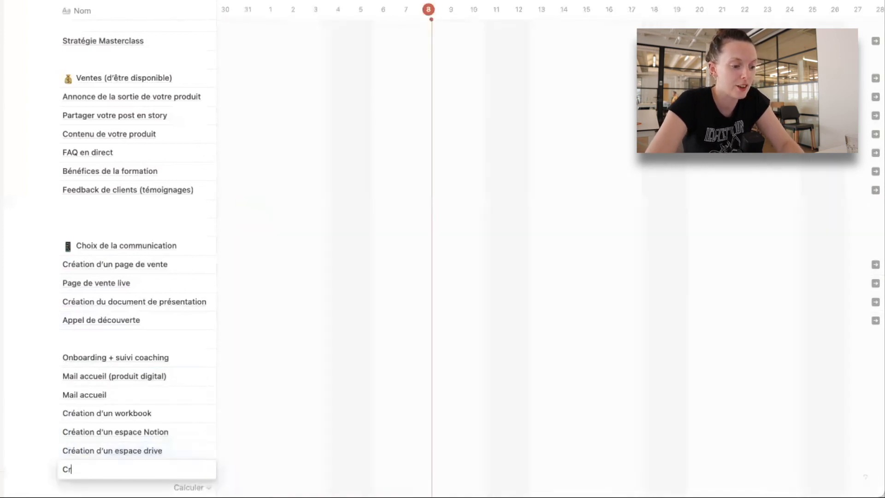
{"action": "key", "text": "BackSpace"}
{"action": "key", "text": "BackSpace"}
{"action": "type", "text": "éation du devis ou facture"}
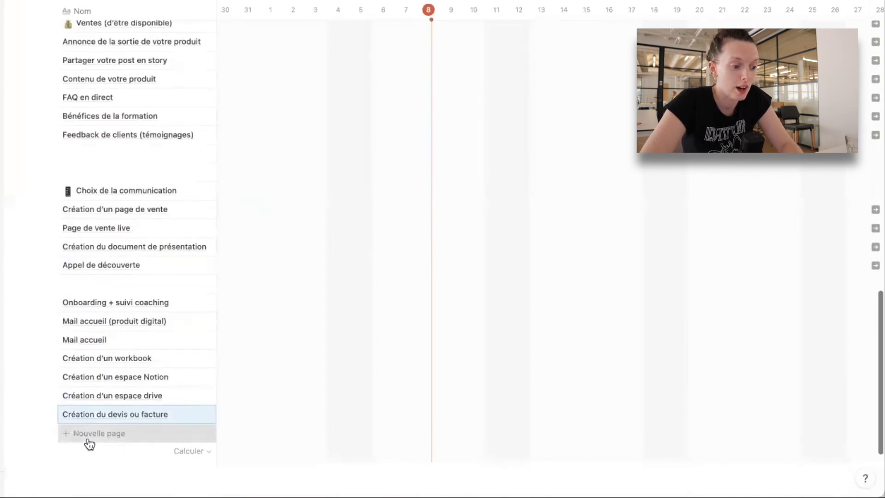
{"action": "left_click", "coordinate": [88, 438]}
{"action": "type", "text": "Cre3"}
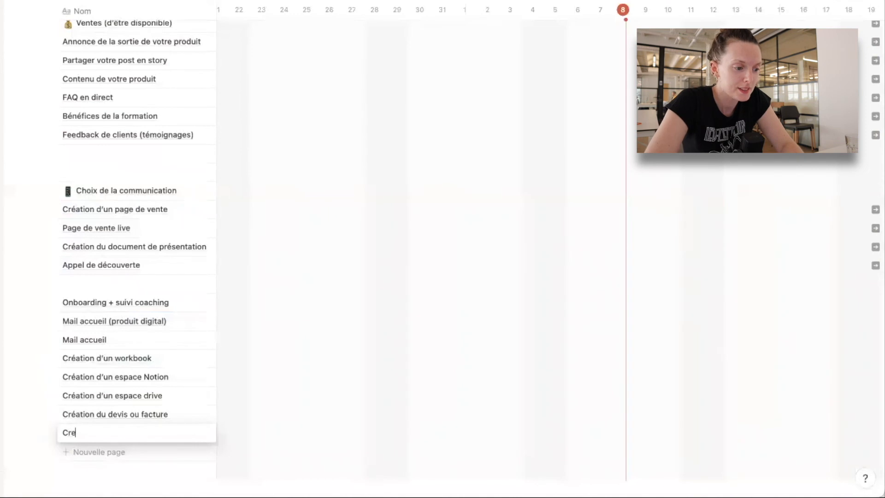
{"action": "type", "text": "ation d’un contrat"}
{"action": "key", "text": "Return"}
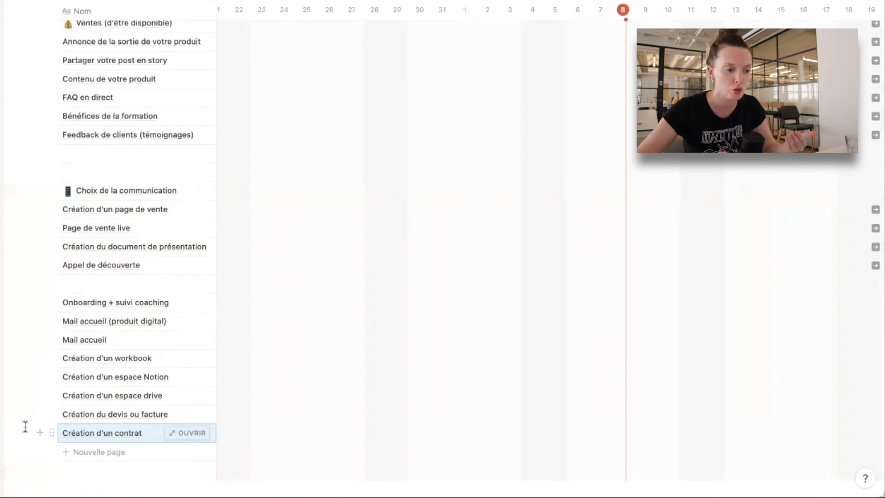
- Give the Onboarding + suivi coaching entry a yellow heart icon
{"action": "left_click", "coordinate": [139, 302]}
{"action": "key", "text": "Escape"}
{"action": "scroll", "coordinate": [112, 292], "scroll_direction": "down", "scroll_amount": 2}
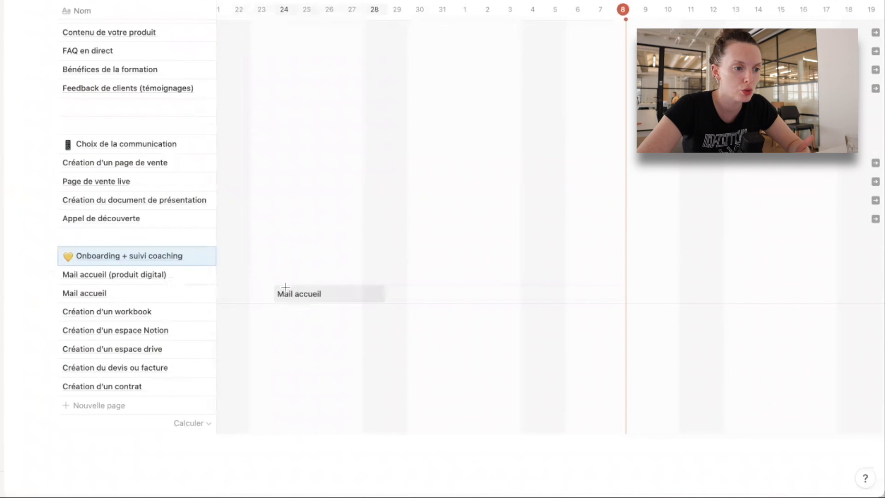
- Review the dates of the June phases, from Création de la formation to Choix de la stratégie, against the onboarding tasks
{"action": "scroll", "coordinate": [286, 287], "scroll_direction": "up", "scroll_amount": 3}
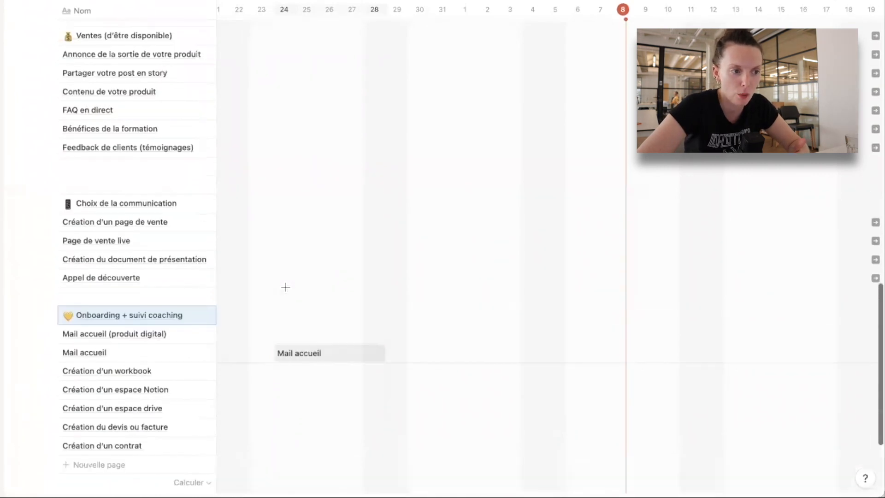
{"action": "scroll", "coordinate": [291, 314], "scroll_direction": "right", "scroll_amount": 7}
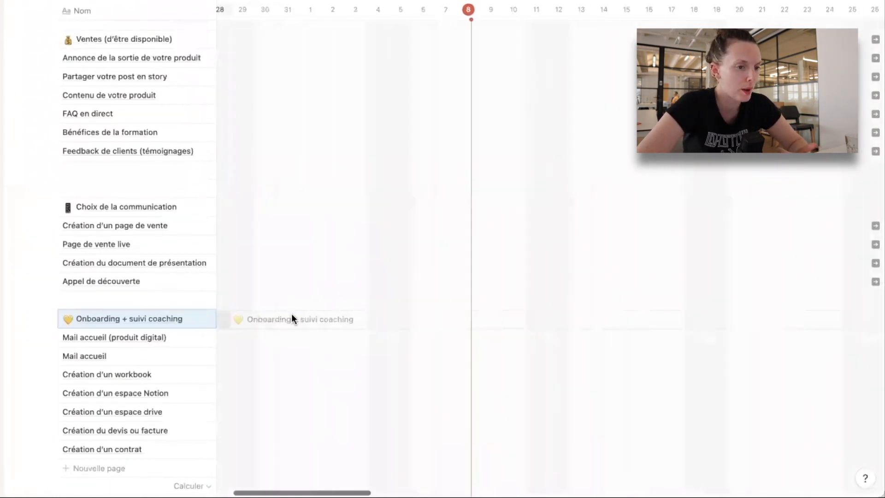
{"action": "scroll", "coordinate": [295, 340], "scroll_direction": "up", "scroll_amount": 2}
{"action": "scroll", "coordinate": [295, 340], "scroll_direction": "up", "scroll_amount": 20}
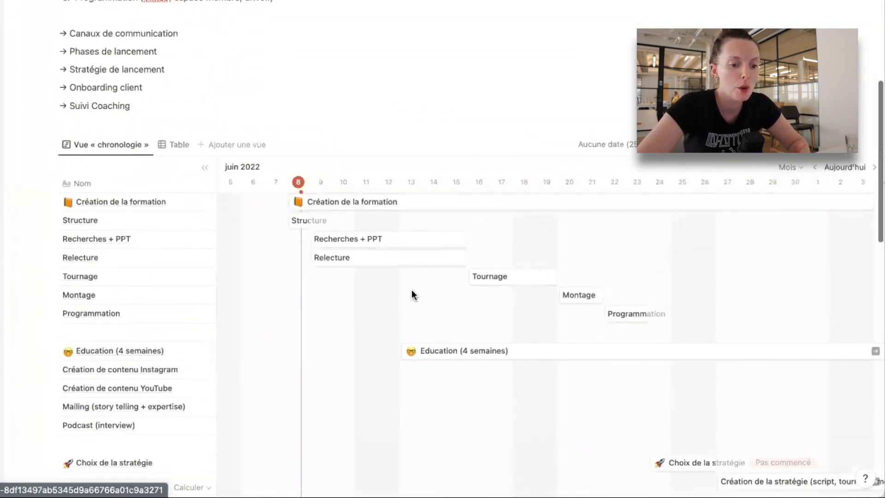
{"action": "scroll", "coordinate": [413, 291], "scroll_direction": "down", "scroll_amount": 2}
{"action": "scroll", "coordinate": [412, 291], "scroll_direction": "right", "scroll_amount": 5}
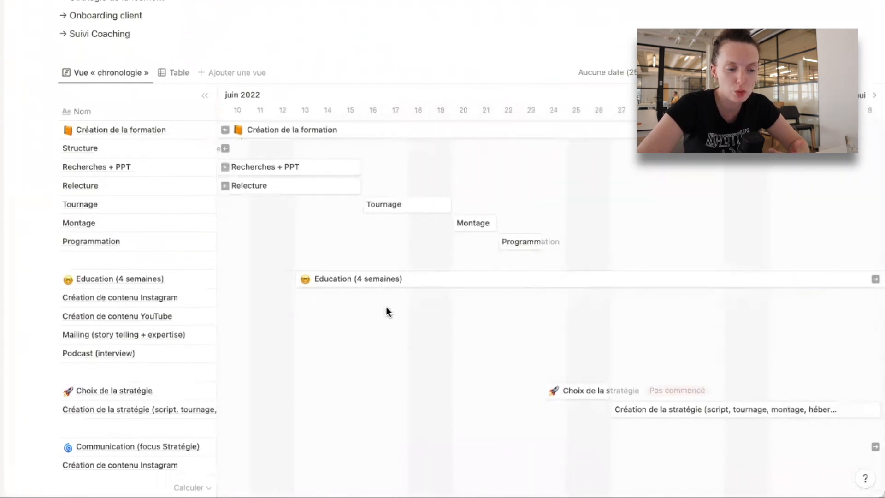
{"action": "scroll", "coordinate": [436, 317], "scroll_direction": "right", "scroll_amount": 4}
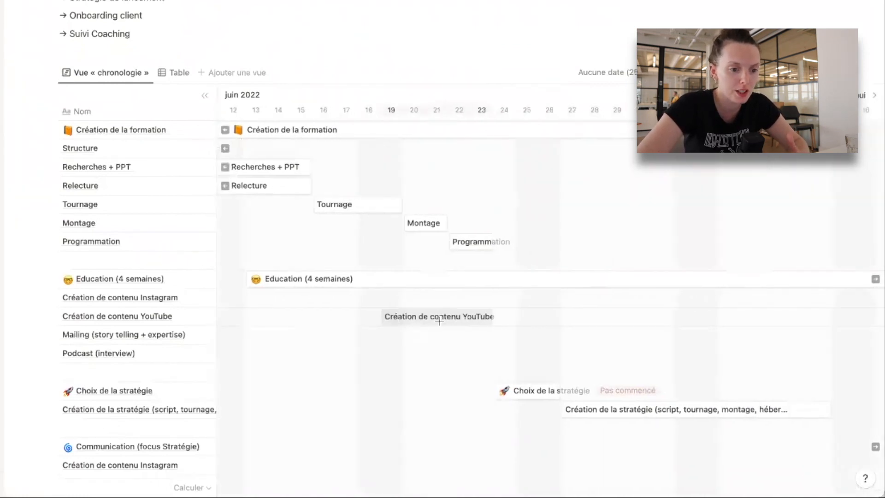
{"action": "scroll", "coordinate": [439, 321], "scroll_direction": "down", "scroll_amount": 1}
{"action": "scroll", "coordinate": [440, 321], "scroll_direction": "down", "scroll_amount": 13}
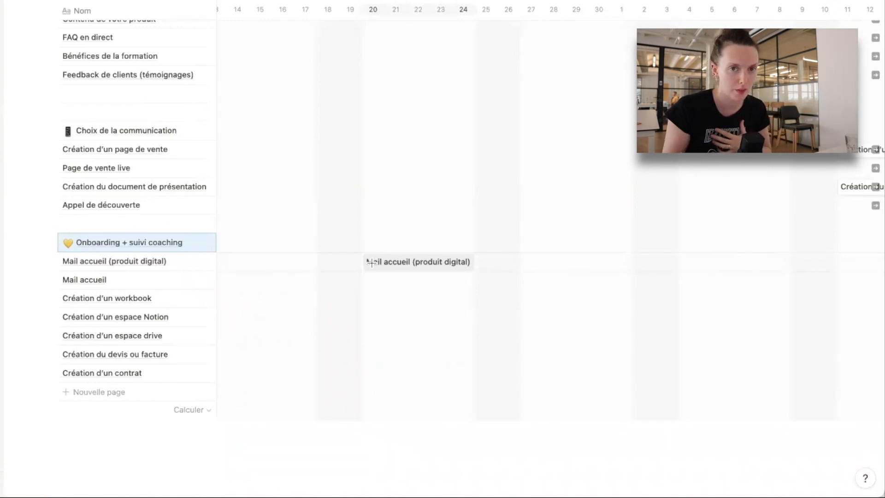
- Schedule Mail accueil (produit digital) and Mail accueil on 20 June, and Création d’un workbook and Création d’un espace Notion on 20–21 June
{"action": "left_click", "coordinate": [372, 263]}
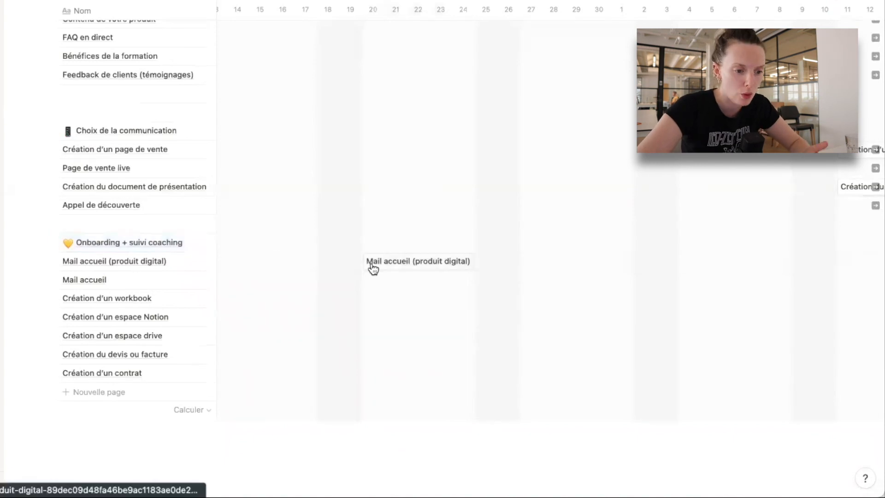
{"action": "left_click_drag", "start_coordinate": [473, 278], "coordinate": [383, 275]}
{"action": "left_click", "coordinate": [375, 300]}
{"action": "left_click_drag", "start_coordinate": [474, 299], "coordinate": [404, 302]}
{"action": "left_click", "coordinate": [373, 318]}
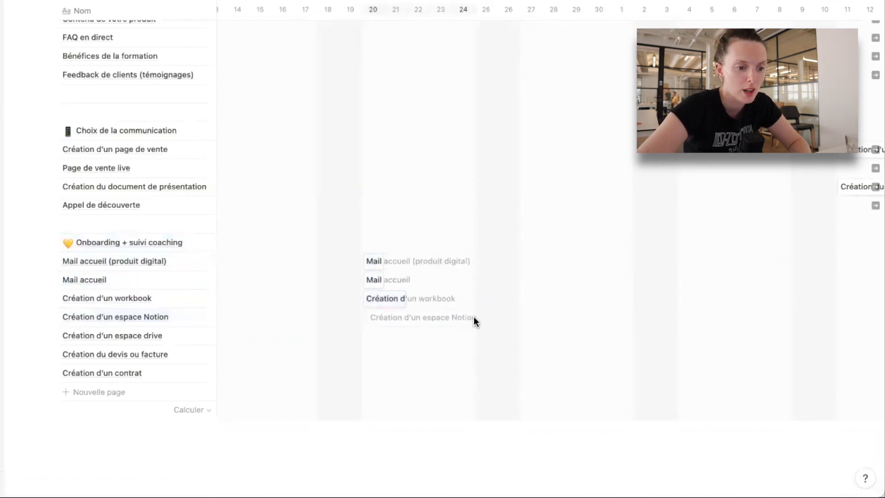
{"action": "left_click_drag", "start_coordinate": [474, 318], "coordinate": [406, 317]}
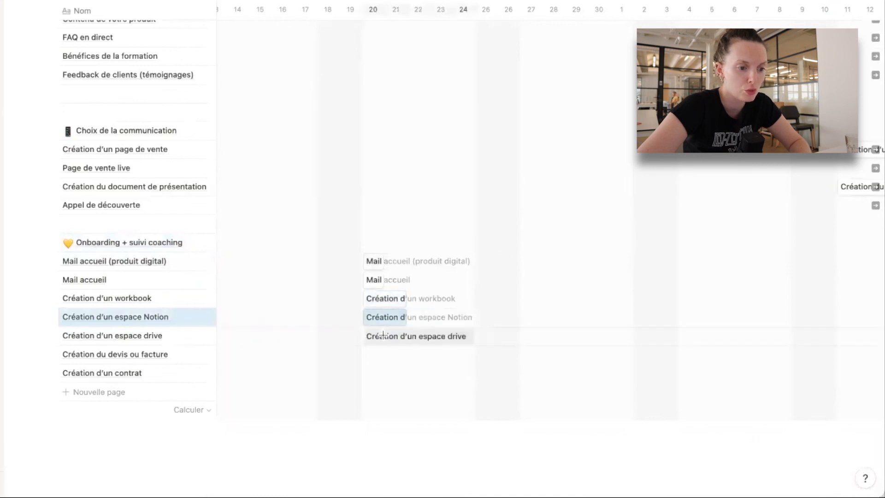
- Schedule Création d’un espace drive, Création du devis ou facture and Création d’un contrat as one-day tasks on 20 June
{"action": "left_click", "coordinate": [384, 335]}
{"action": "left_click_drag", "start_coordinate": [475, 338], "coordinate": [387, 338]}
{"action": "left_click", "coordinate": [388, 355]}
{"action": "left_click_drag", "start_coordinate": [471, 355], "coordinate": [381, 355]}
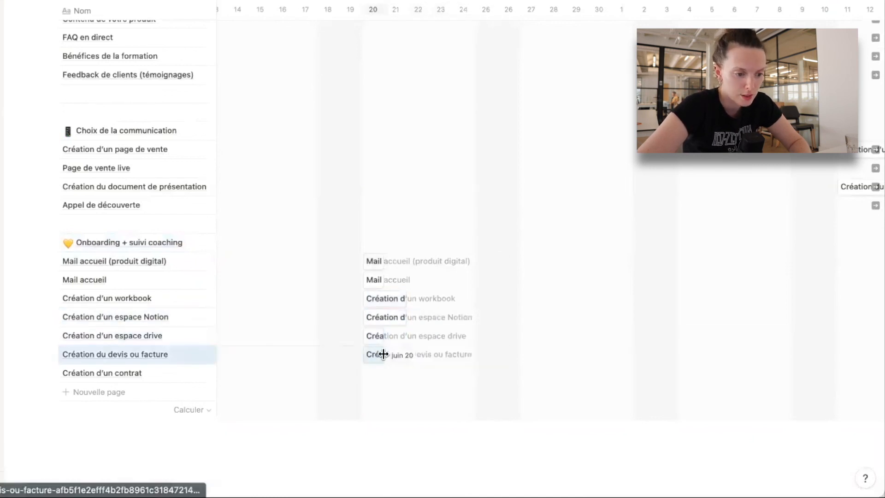
{"action": "left_click", "coordinate": [382, 376]}
{"action": "left_click_drag", "start_coordinate": [479, 375], "coordinate": [383, 372]}
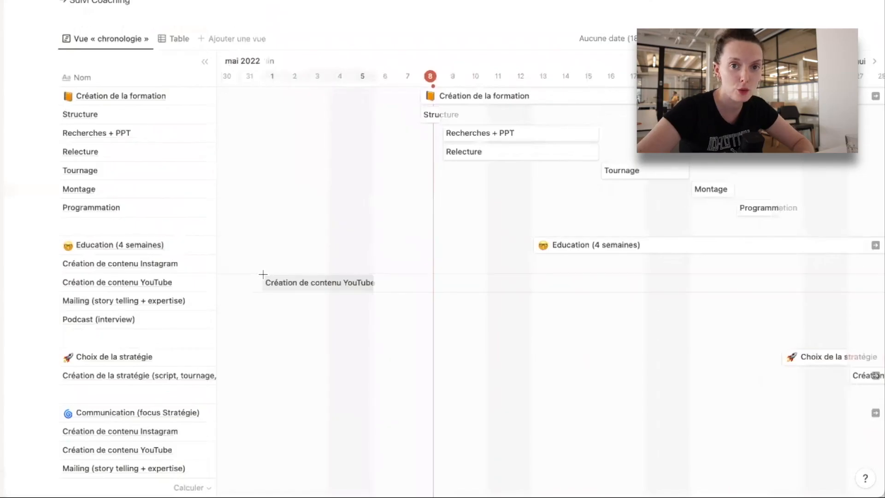
- Review the list of phases and their sub-tasks from Création de la formation down to Onboarding + suivi coaching
{"action": "scroll", "coordinate": [277, 221], "scroll_direction": "right", "scroll_amount": 4}
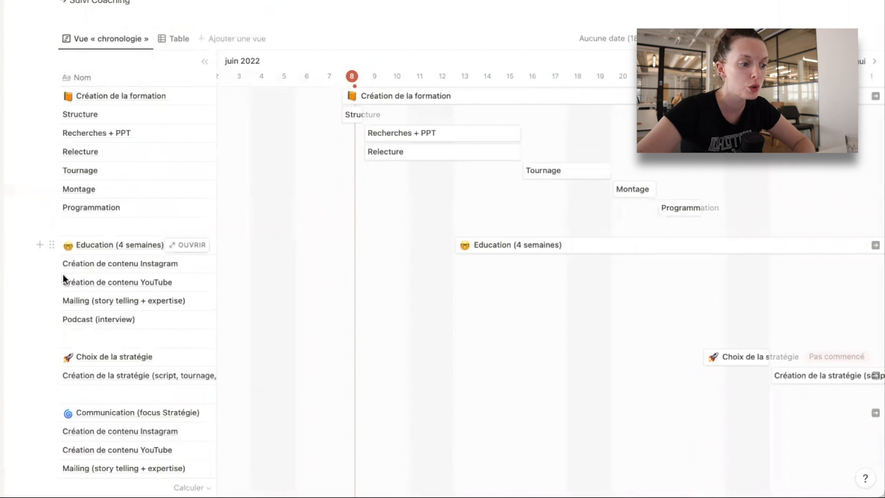
{"action": "scroll", "coordinate": [111, 300], "scroll_direction": "down", "scroll_amount": 4}
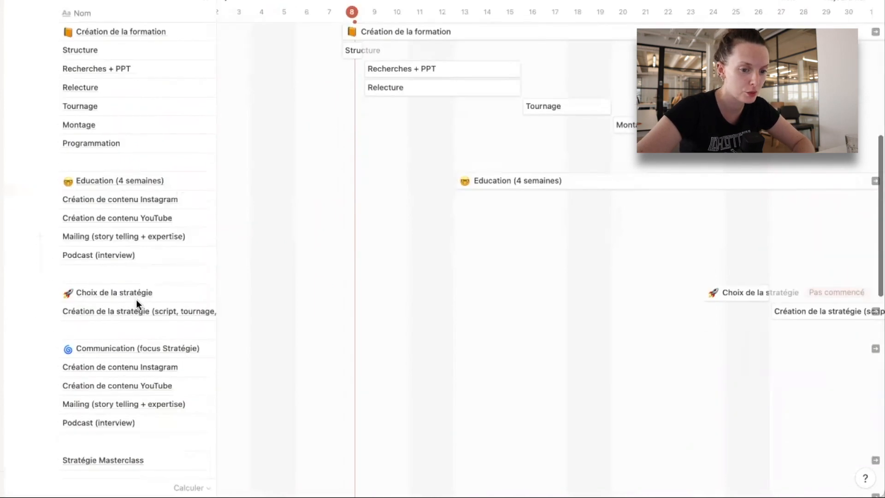
{"action": "scroll", "coordinate": [124, 281], "scroll_direction": "down", "scroll_amount": 4}
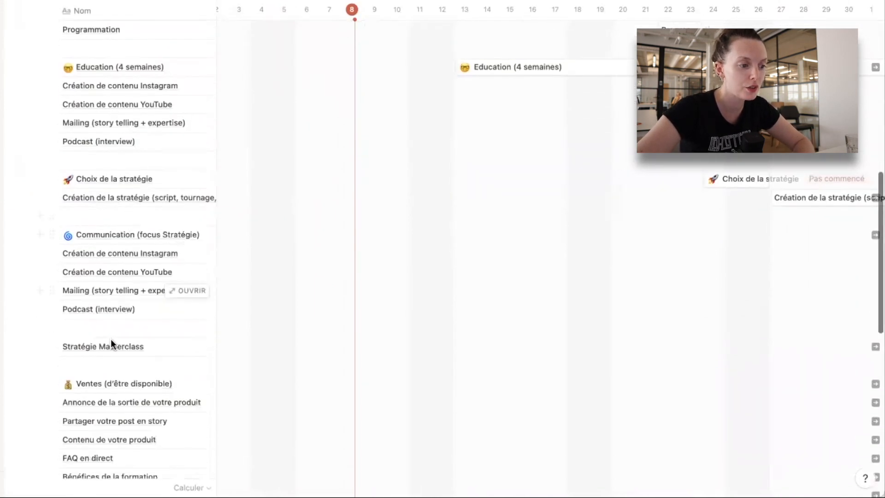
{"action": "scroll", "coordinate": [124, 232], "scroll_direction": "down", "scroll_amount": 5}
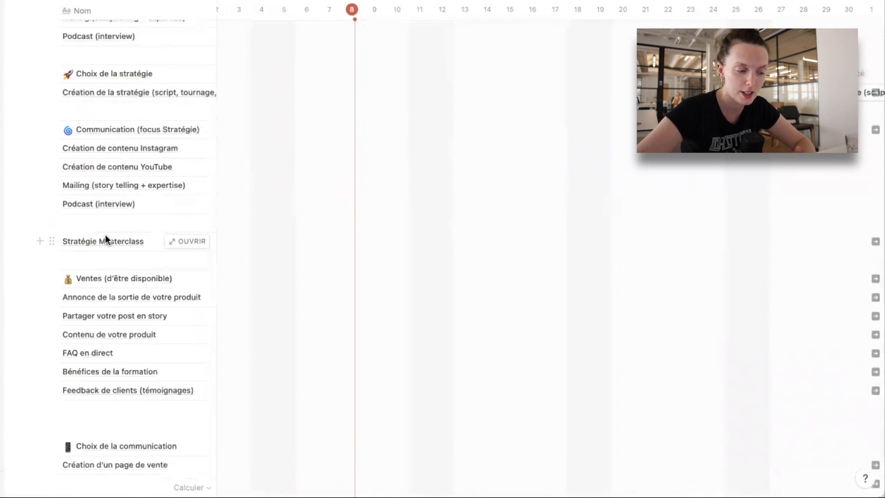
{"action": "scroll", "coordinate": [105, 235], "scroll_direction": "down", "scroll_amount": 4}
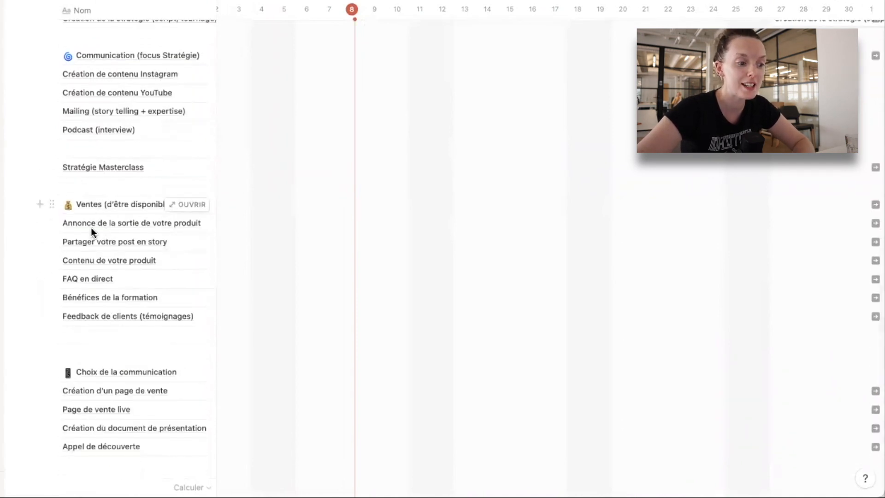
{"action": "scroll", "coordinate": [127, 202], "scroll_direction": "down", "scroll_amount": 6}
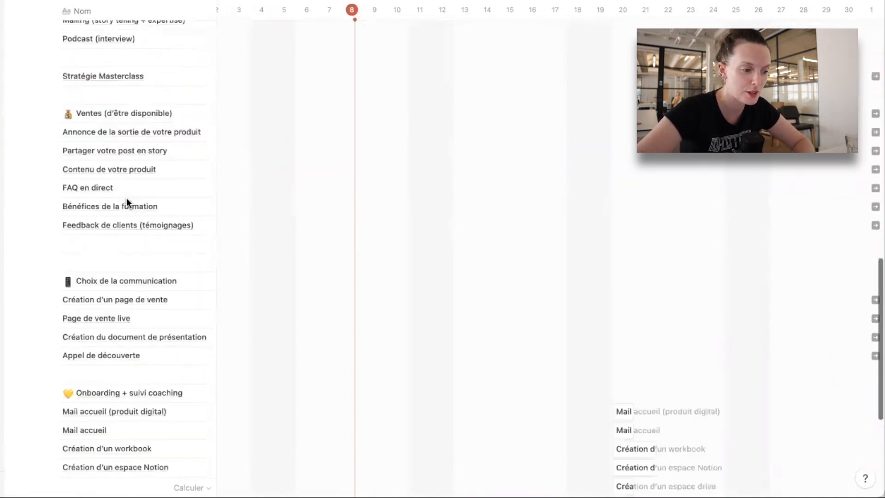
{"action": "scroll", "coordinate": [112, 271], "scroll_direction": "down", "scroll_amount": 5}
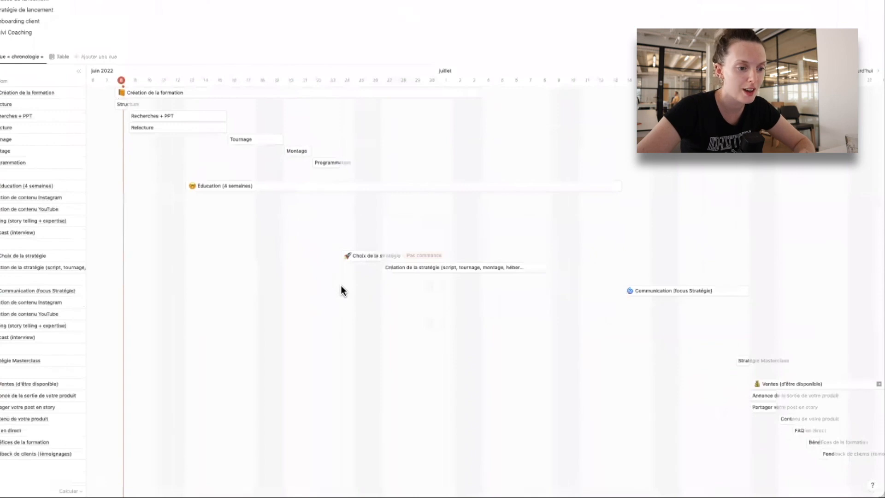
- Examine how the June and July task dates line up across all phases, including sales, communication and onboarding
{"action": "scroll", "coordinate": [342, 287], "scroll_direction": "right", "scroll_amount": 5}
{"action": "scroll", "coordinate": [342, 291], "scroll_direction": "right", "scroll_amount": 5}
{"action": "scroll", "coordinate": [342, 290], "scroll_direction": "down", "scroll_amount": 5}
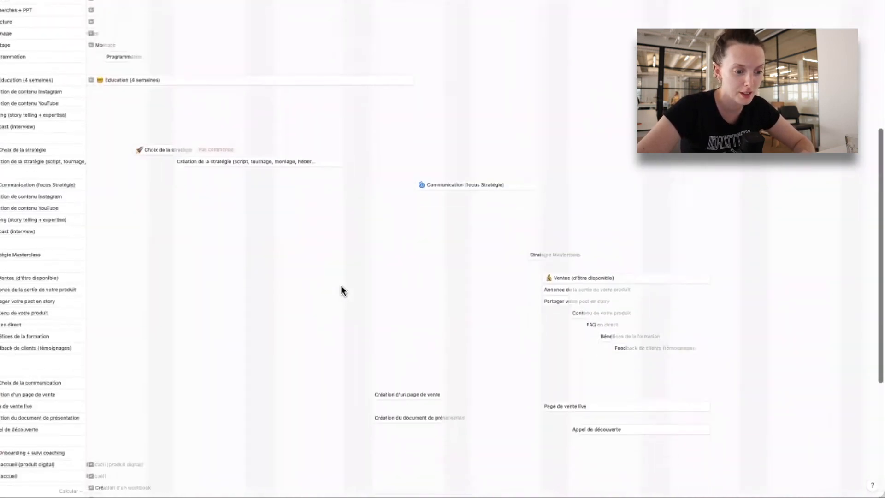
{"action": "scroll", "coordinate": [341, 290], "scroll_direction": "down", "scroll_amount": 5}
{"action": "scroll", "coordinate": [341, 290], "scroll_direction": "left", "scroll_amount": 5}
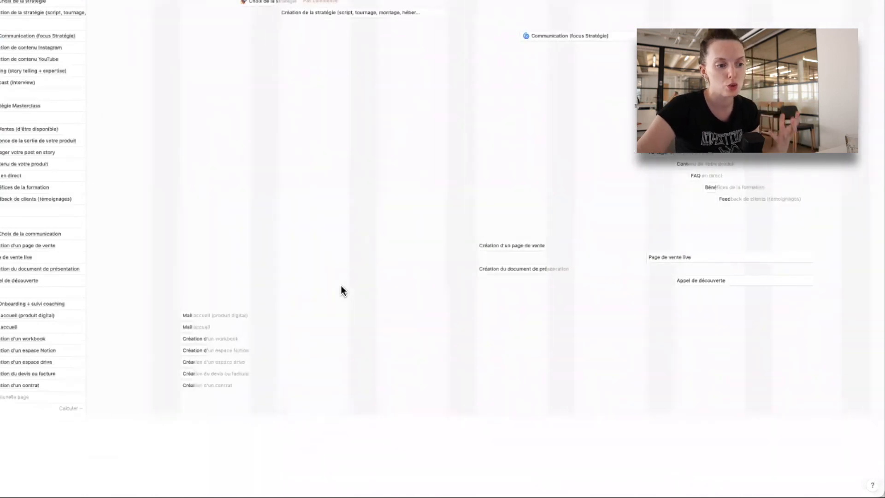
{"action": "scroll", "coordinate": [342, 289], "scroll_direction": "up", "scroll_amount": 1}
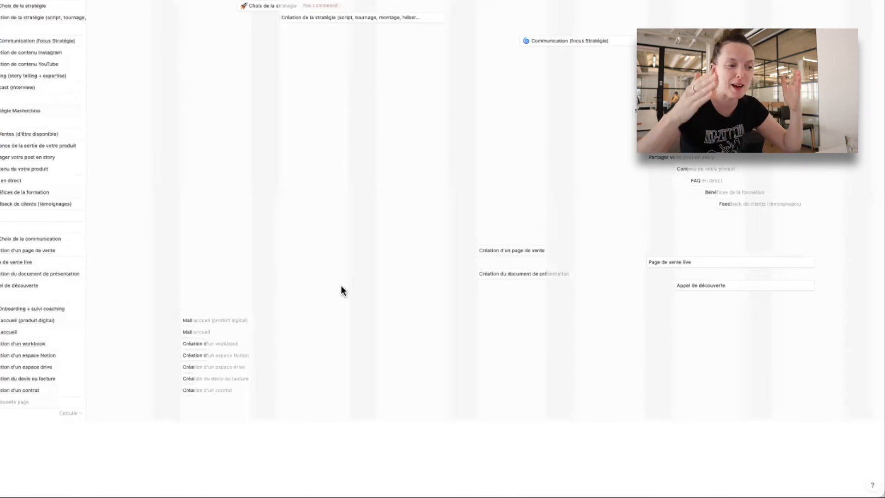
{"action": "left_click", "coordinate": [420, 299]}
{"action": "scroll", "coordinate": [420, 299], "scroll_direction": "up", "scroll_amount": 6}
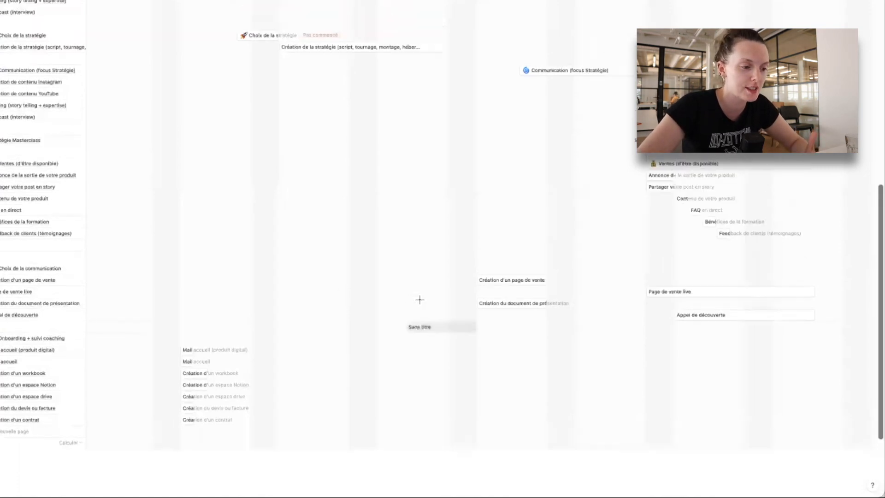
{"action": "scroll", "coordinate": [418, 298], "scroll_direction": "left", "scroll_amount": 3}
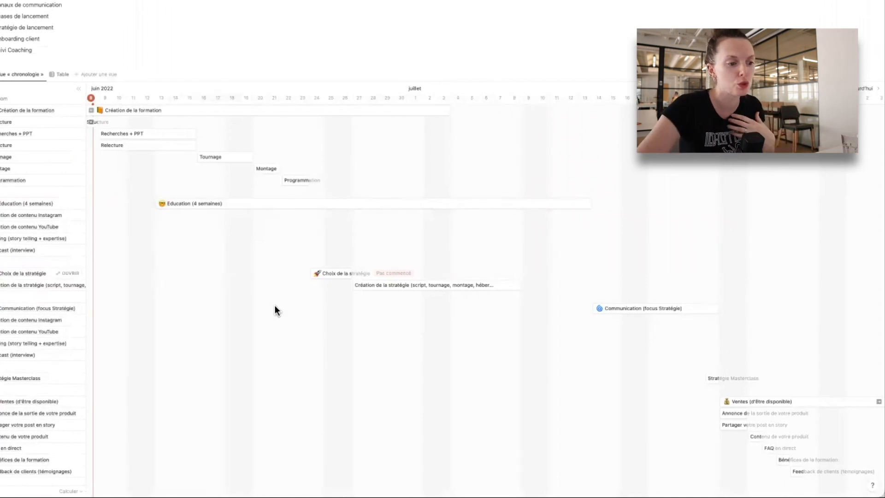
{"action": "scroll", "coordinate": [276, 309], "scroll_direction": "down", "scroll_amount": 5}
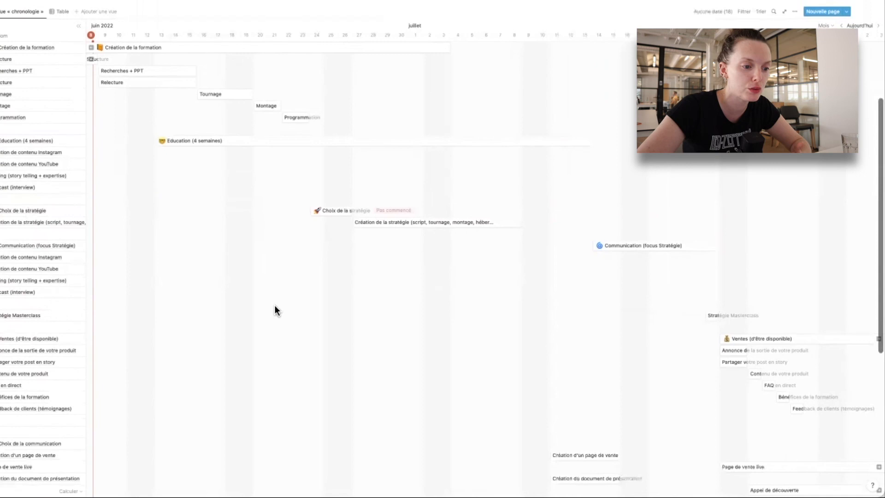
{"action": "scroll", "coordinate": [276, 310], "scroll_direction": "down", "scroll_amount": 6}
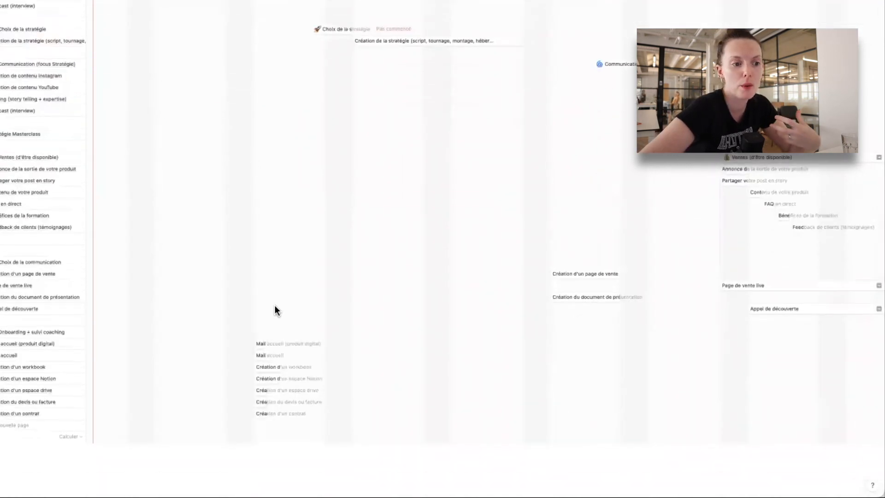
{"action": "scroll", "coordinate": [276, 310], "scroll_direction": "up", "scroll_amount": 9}
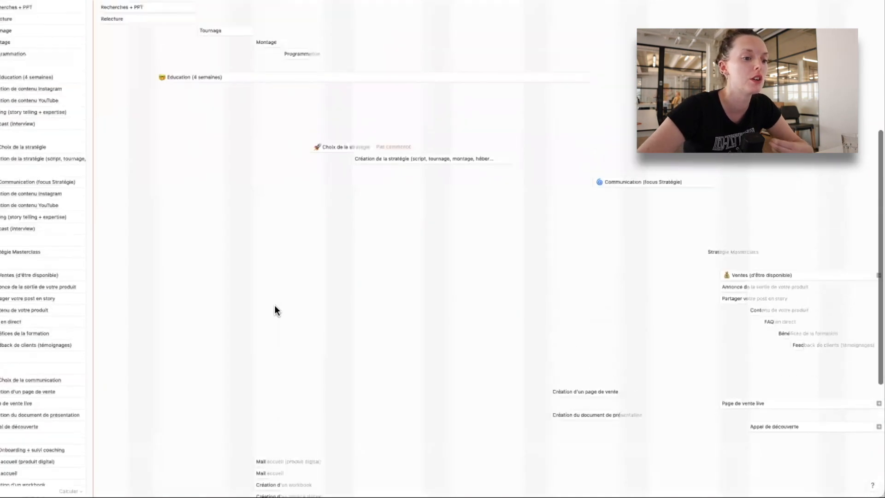
{"action": "scroll", "coordinate": [275, 309], "scroll_direction": "left", "scroll_amount": 2}
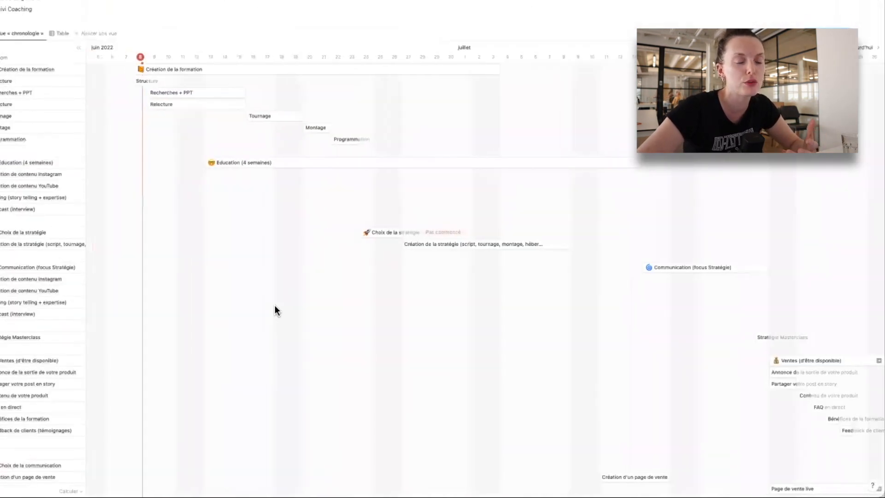